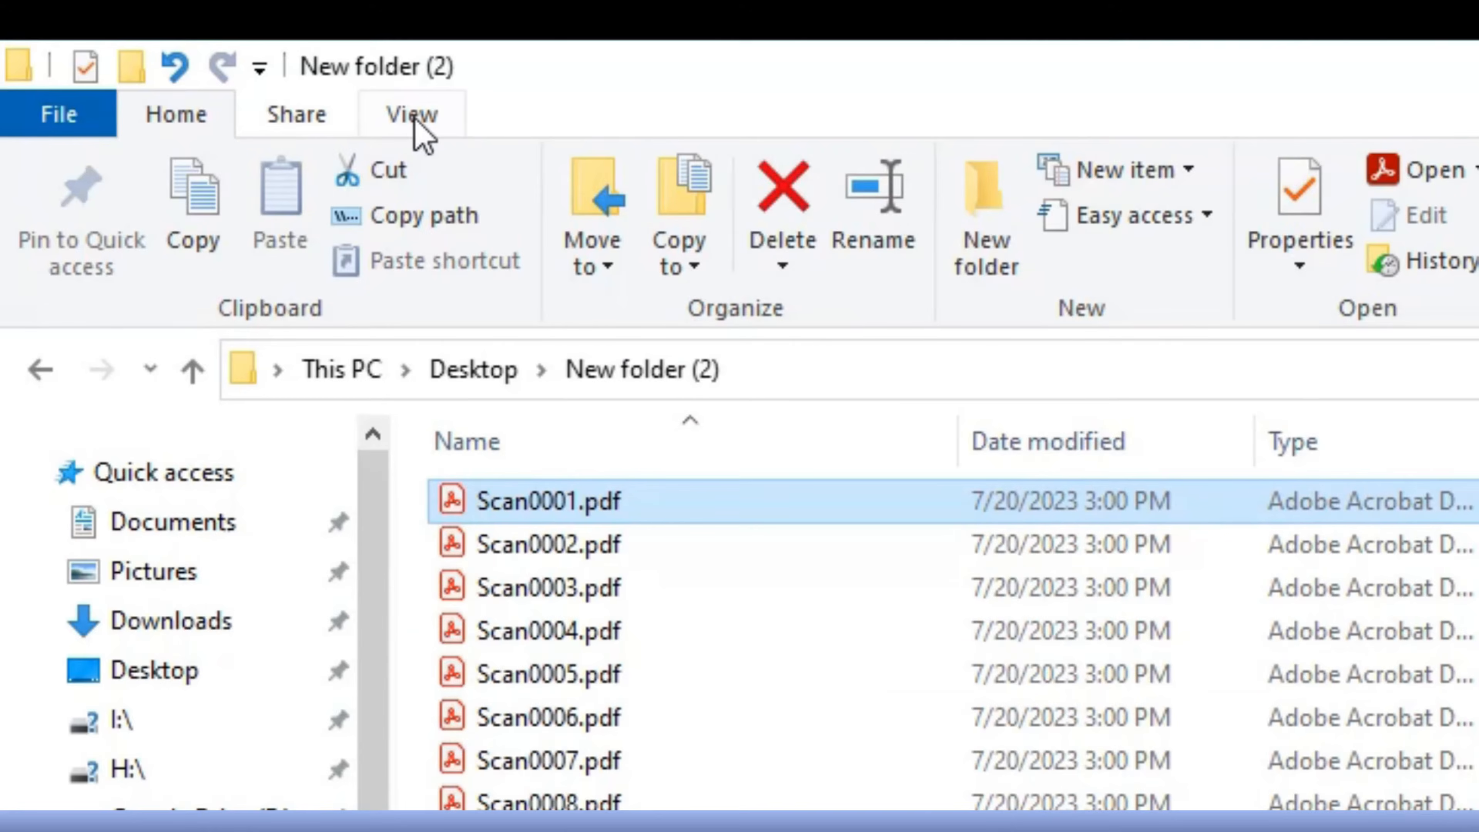
- Show a preview of the selected Scan0001.pdf beside the file list and widen the preview area
{"action": "left_click", "coordinate": [216, 39]}
{"action": "left_click", "coordinate": [287, 191]}
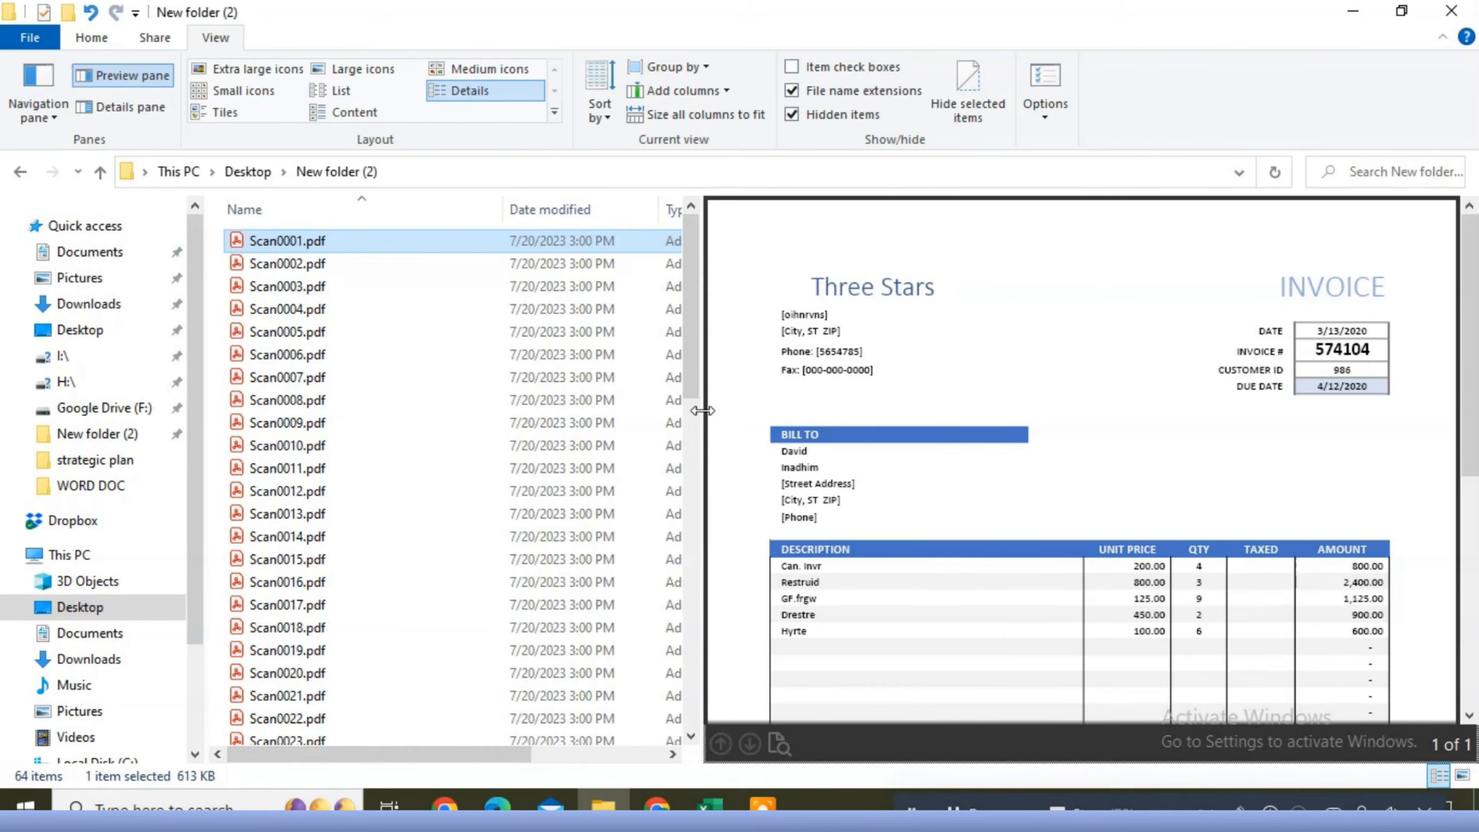
{"action": "left_click_drag", "start_coordinate": [703, 410], "coordinate": [627, 419]}
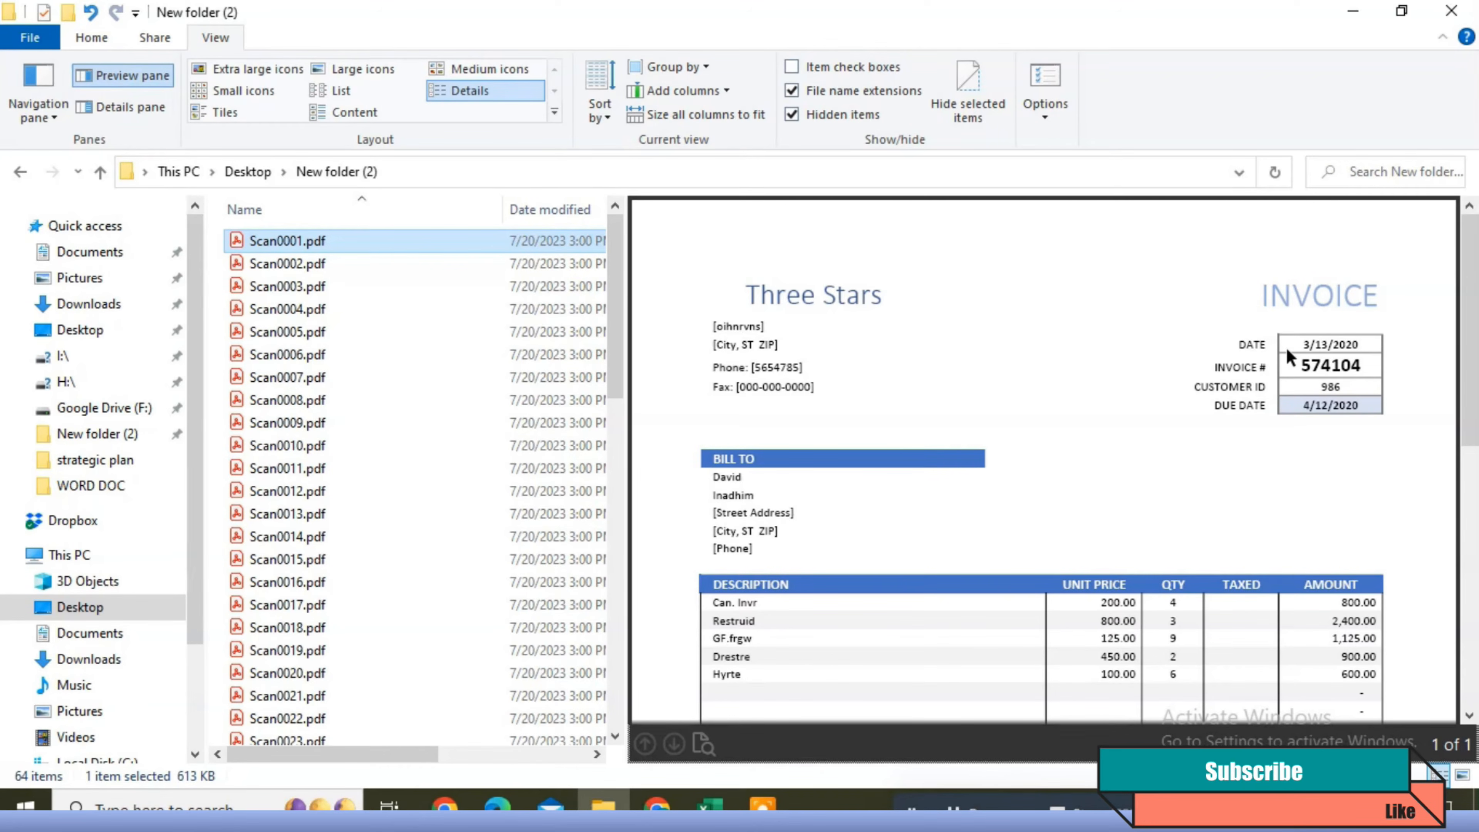
- Rename Scan0001.pdf to 574104, the invoice number in its preview, and move on to renaming the following file
{"action": "left_click", "coordinate": [286, 241]}
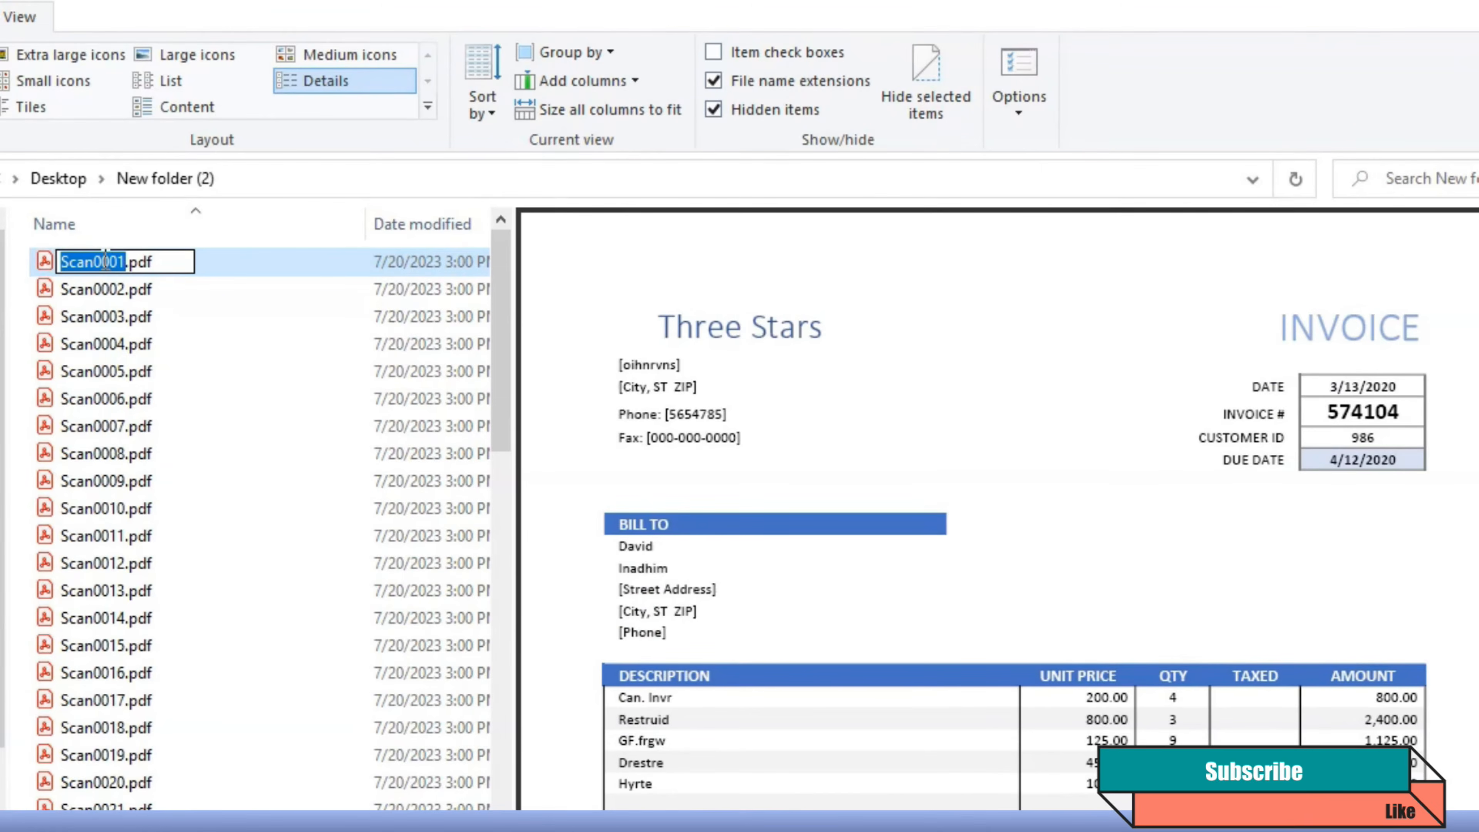
{"action": "type", "text": "574"}
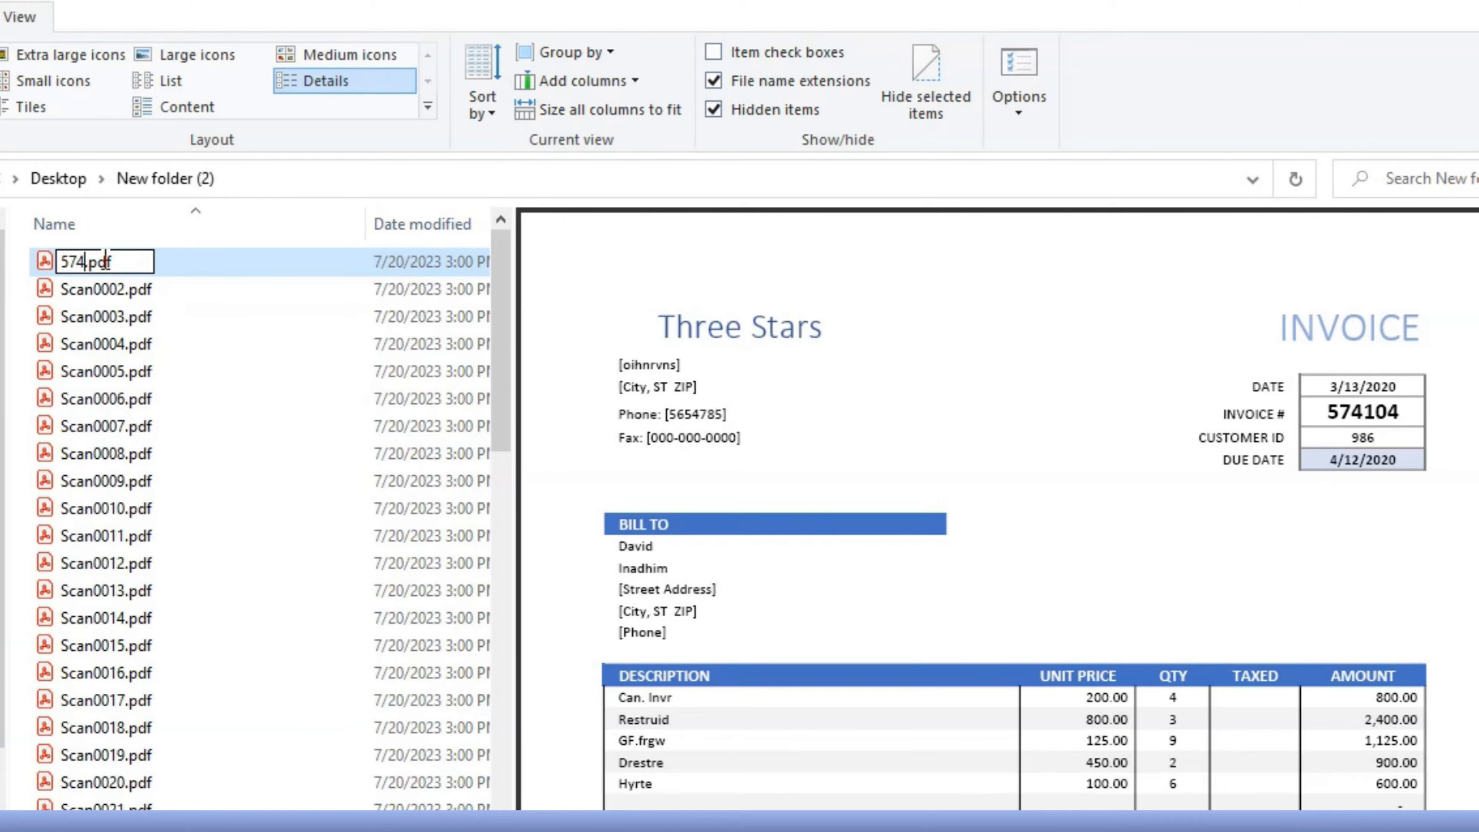
{"action": "type", "text": "104"}
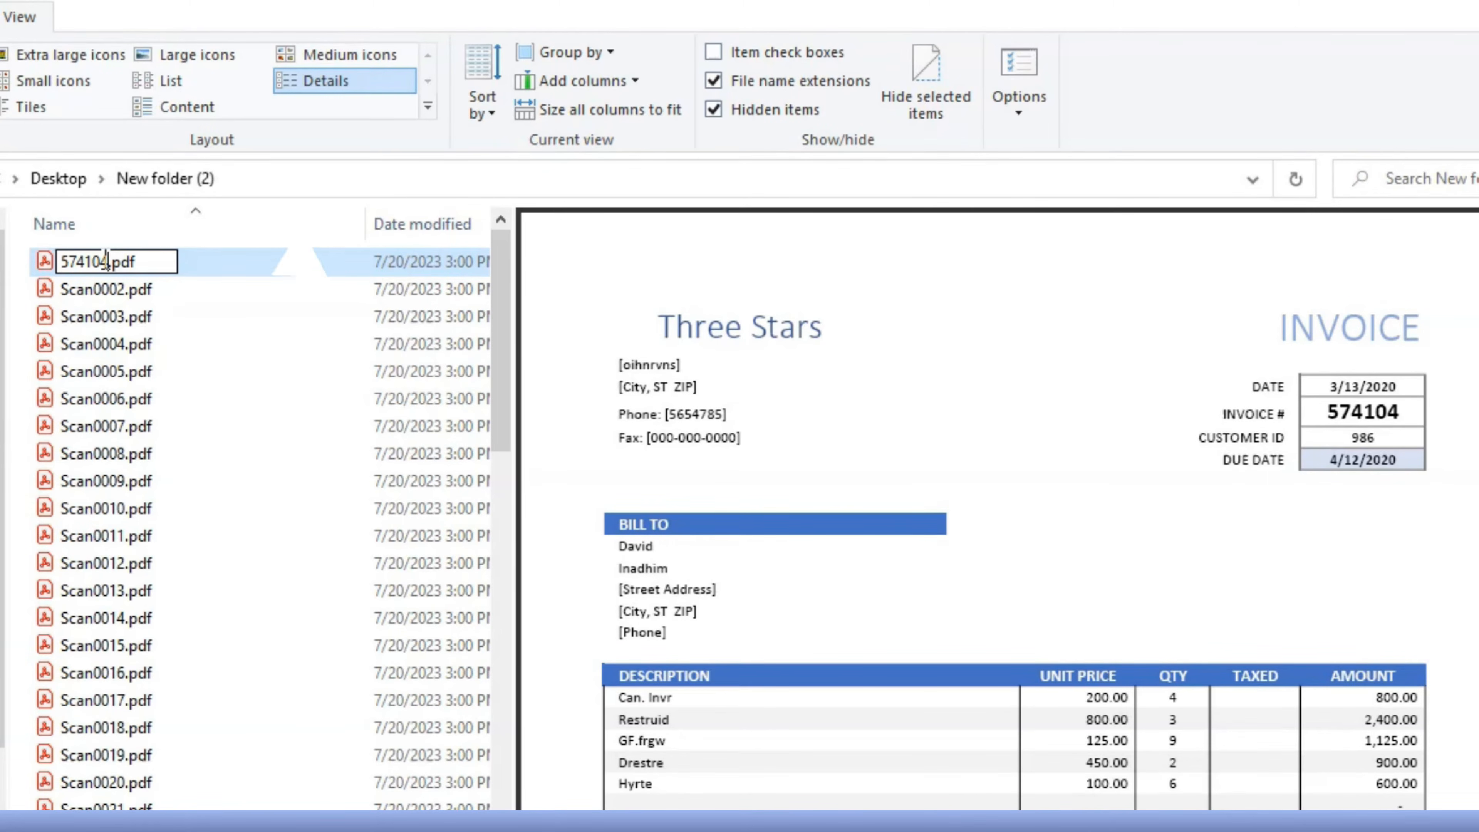
{"action": "key", "text": "Tab"}
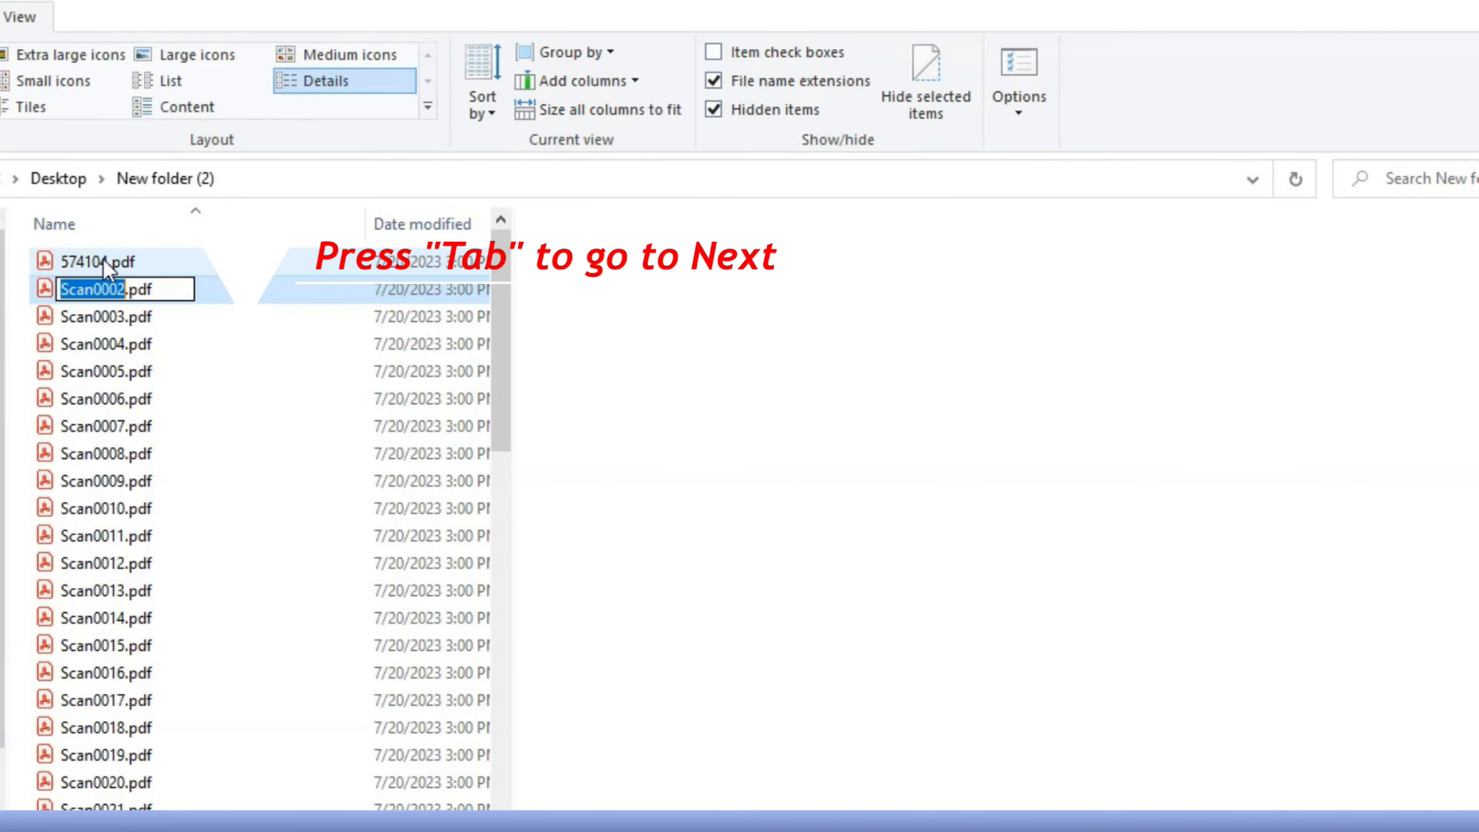
- Rename Scan0002.pdf to 266916 and Scan0003.pdf to 239267, using the invoice numbers in their previews
{"action": "type", "text": "266"}
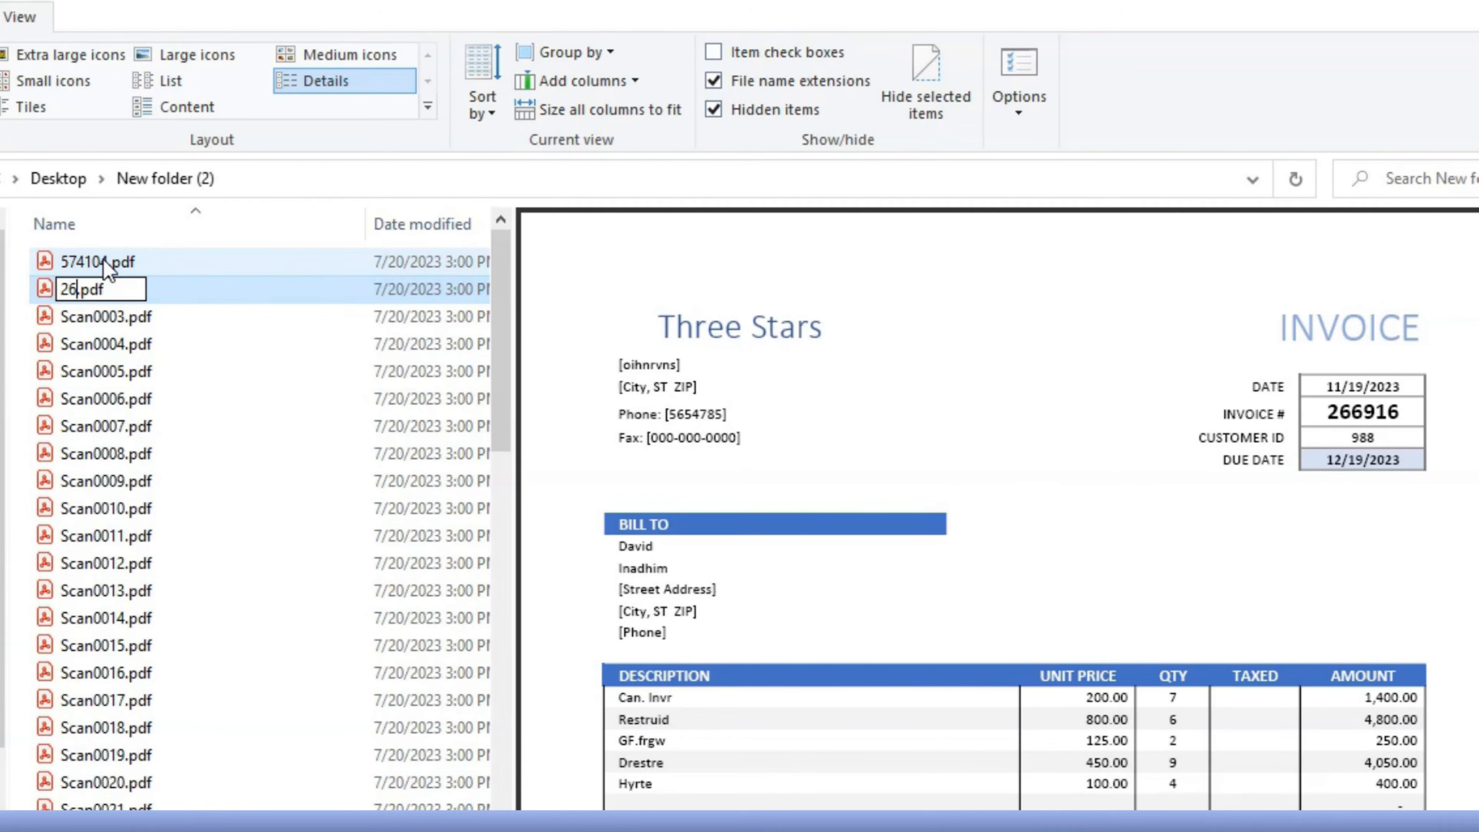
{"action": "type", "text": "916"}
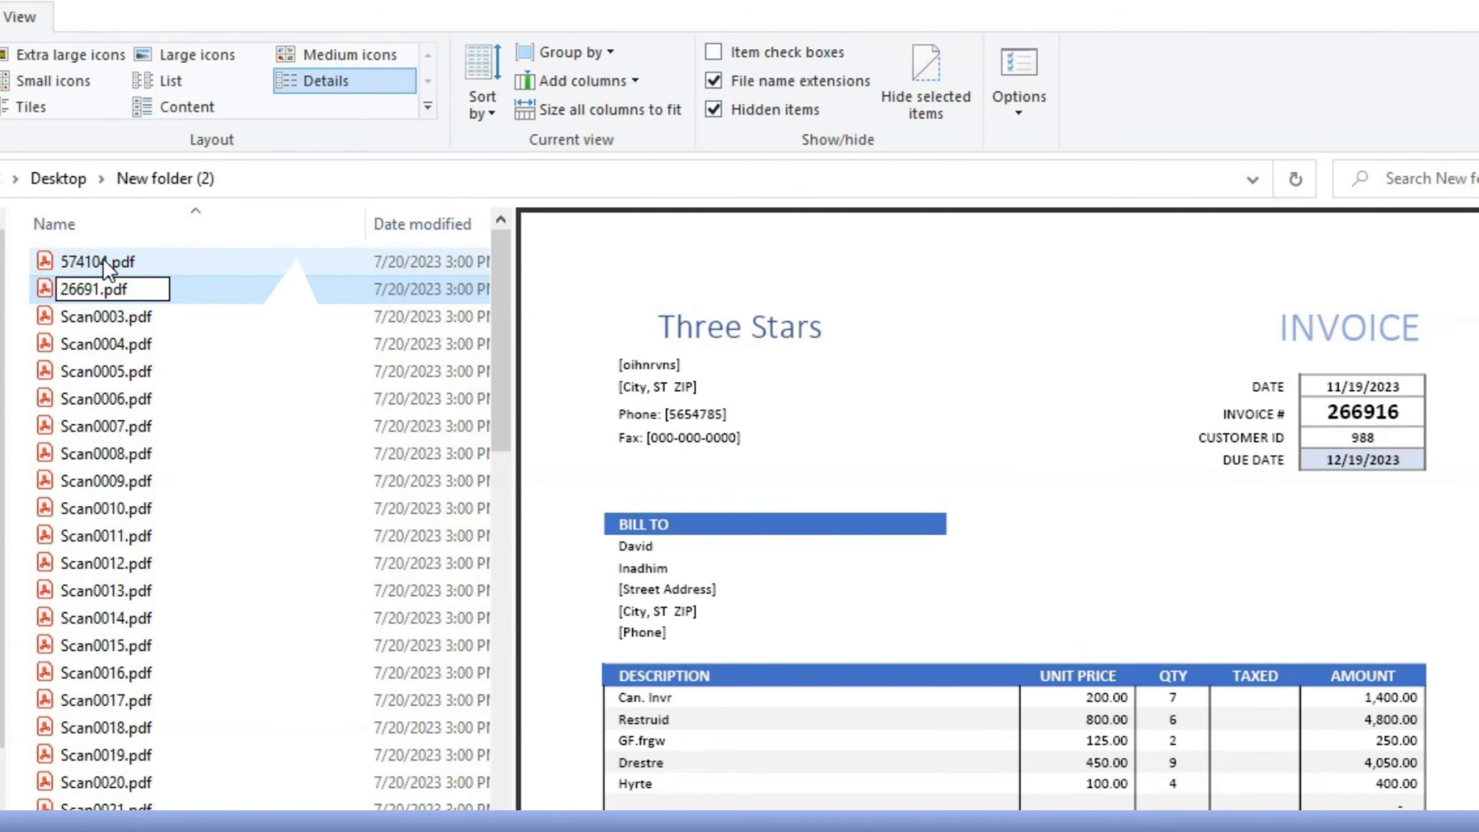
{"action": "key", "text": "Tab"}
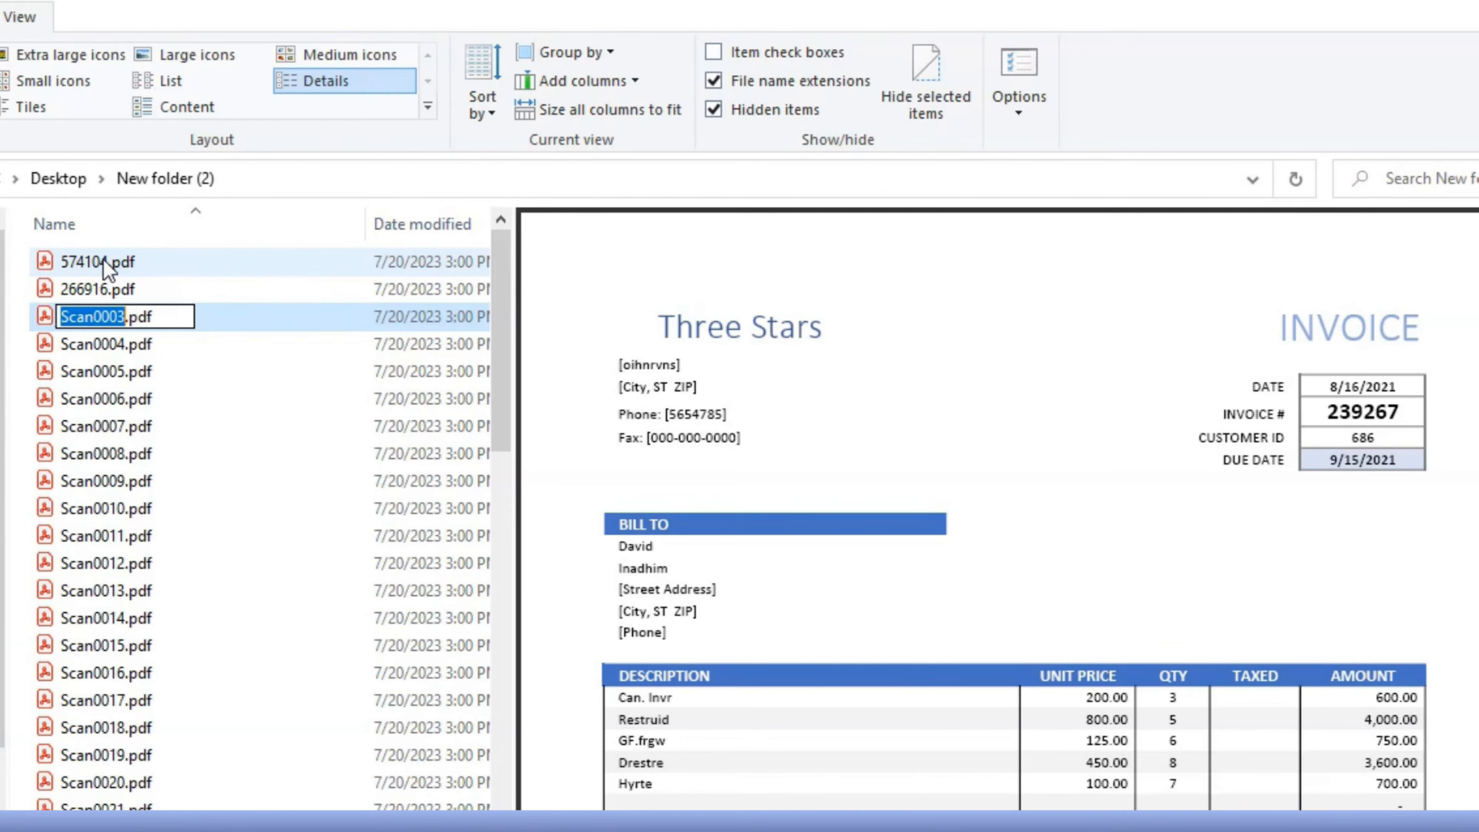
{"action": "type", "text": "239267"}
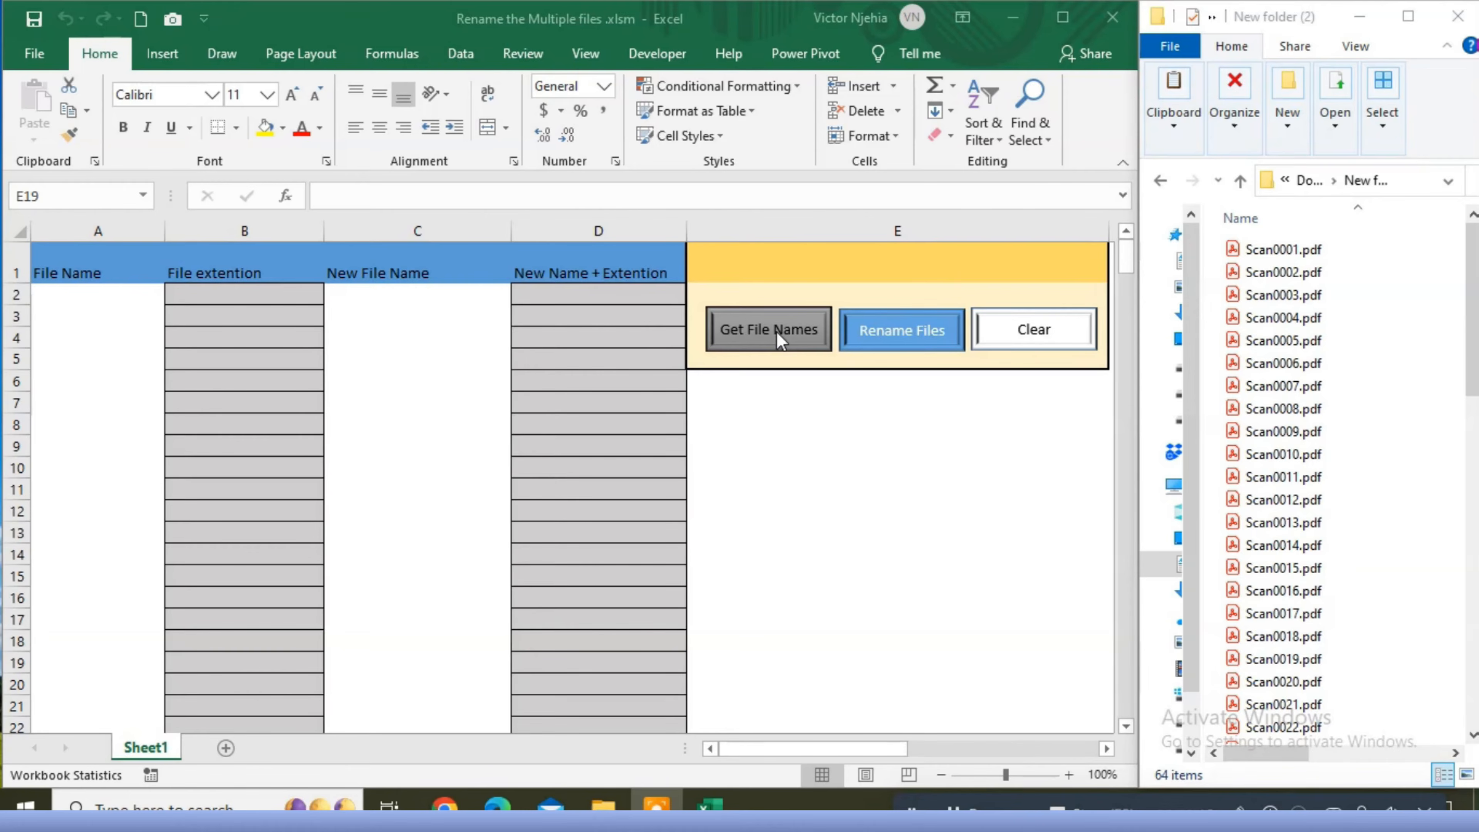
- In the Excel renaming workbook, get the file names from New folder (2) in Documents into the sheet
{"action": "left_click", "coordinate": [796, 343]}
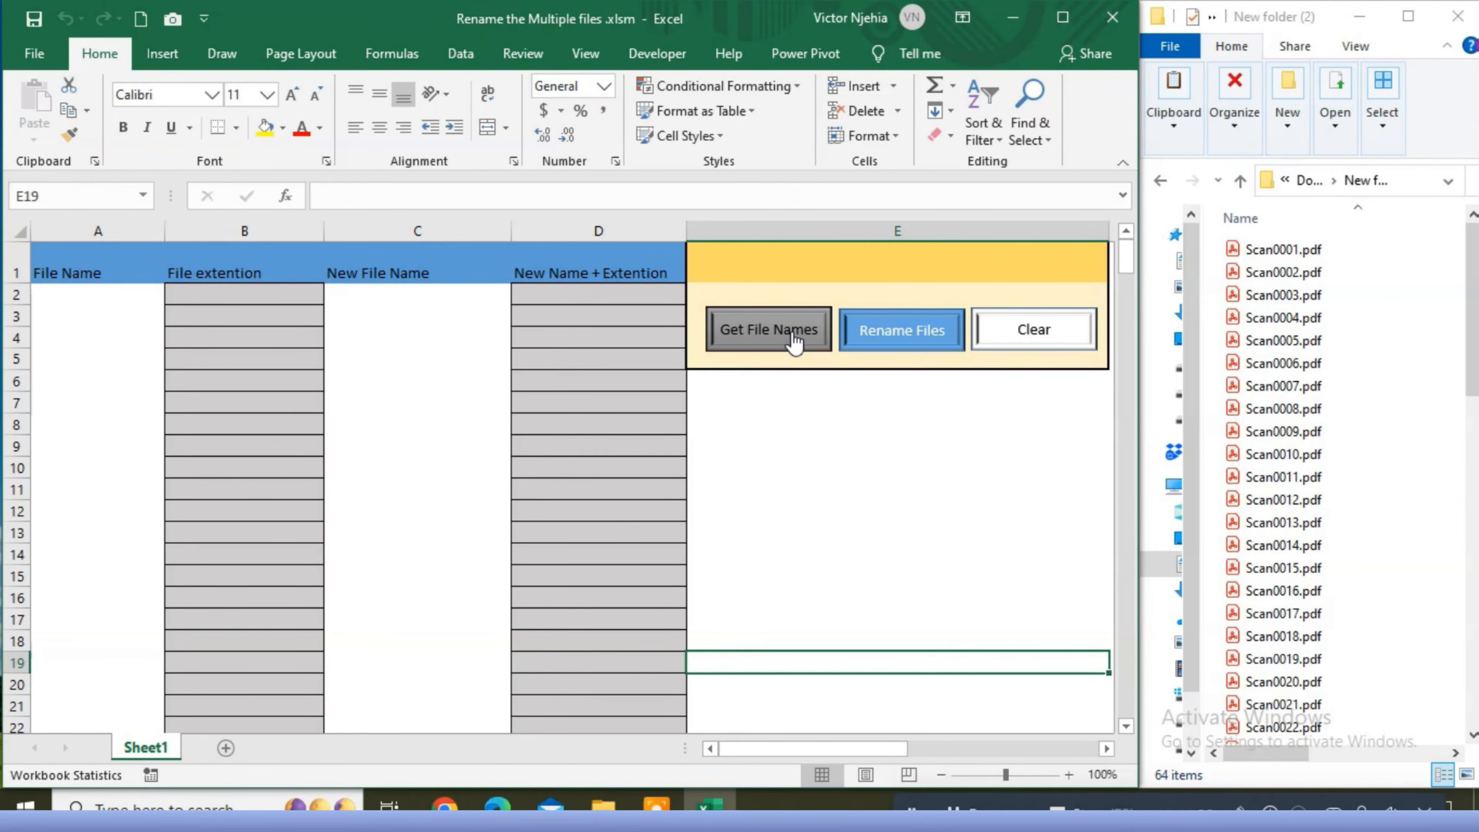
{"action": "left_click", "coordinate": [780, 326]}
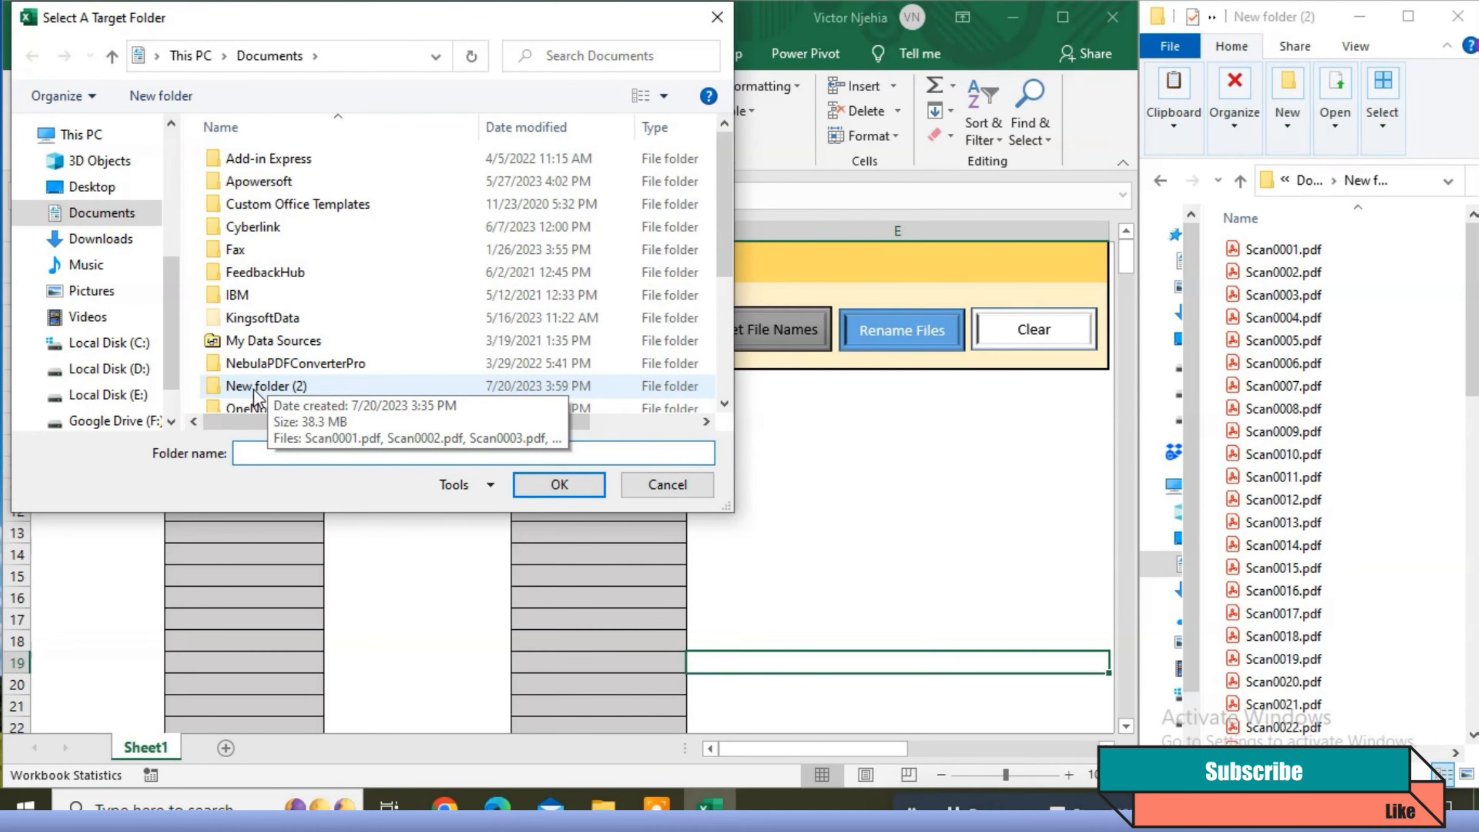
{"action": "left_click", "coordinate": [266, 387]}
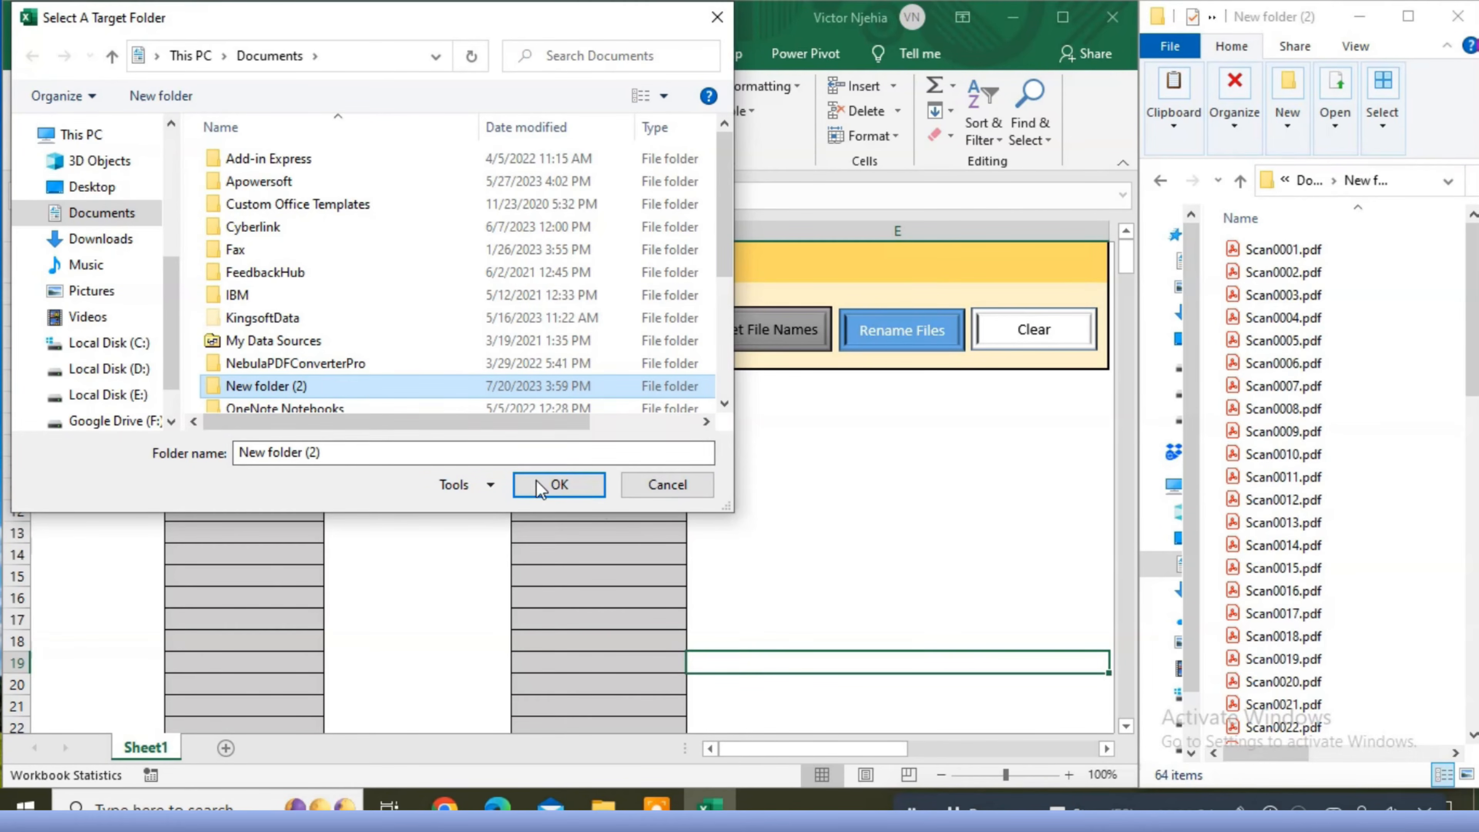
{"action": "left_click", "coordinate": [559, 485]}
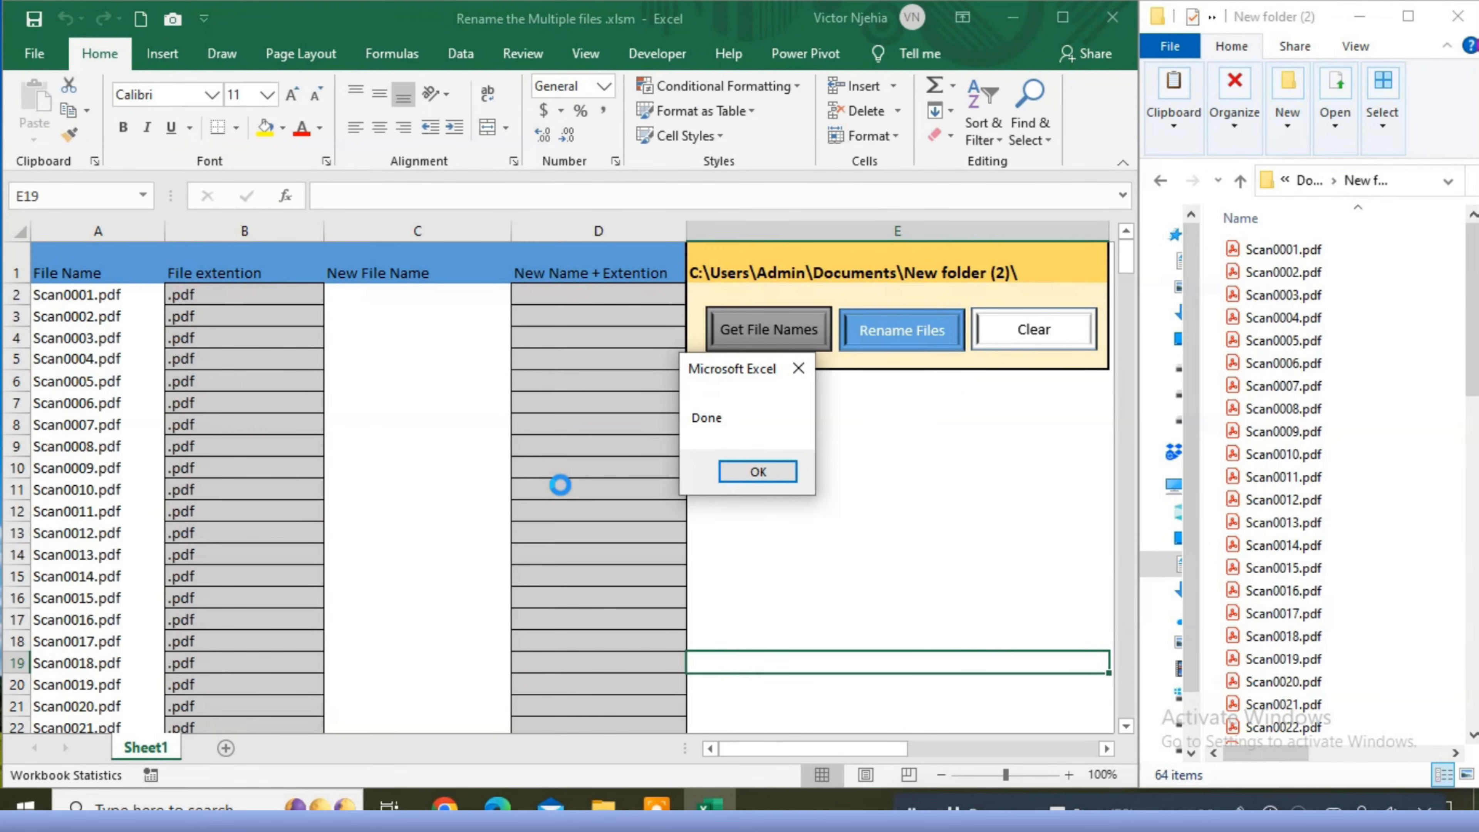
{"action": "left_click", "coordinate": [756, 471]}
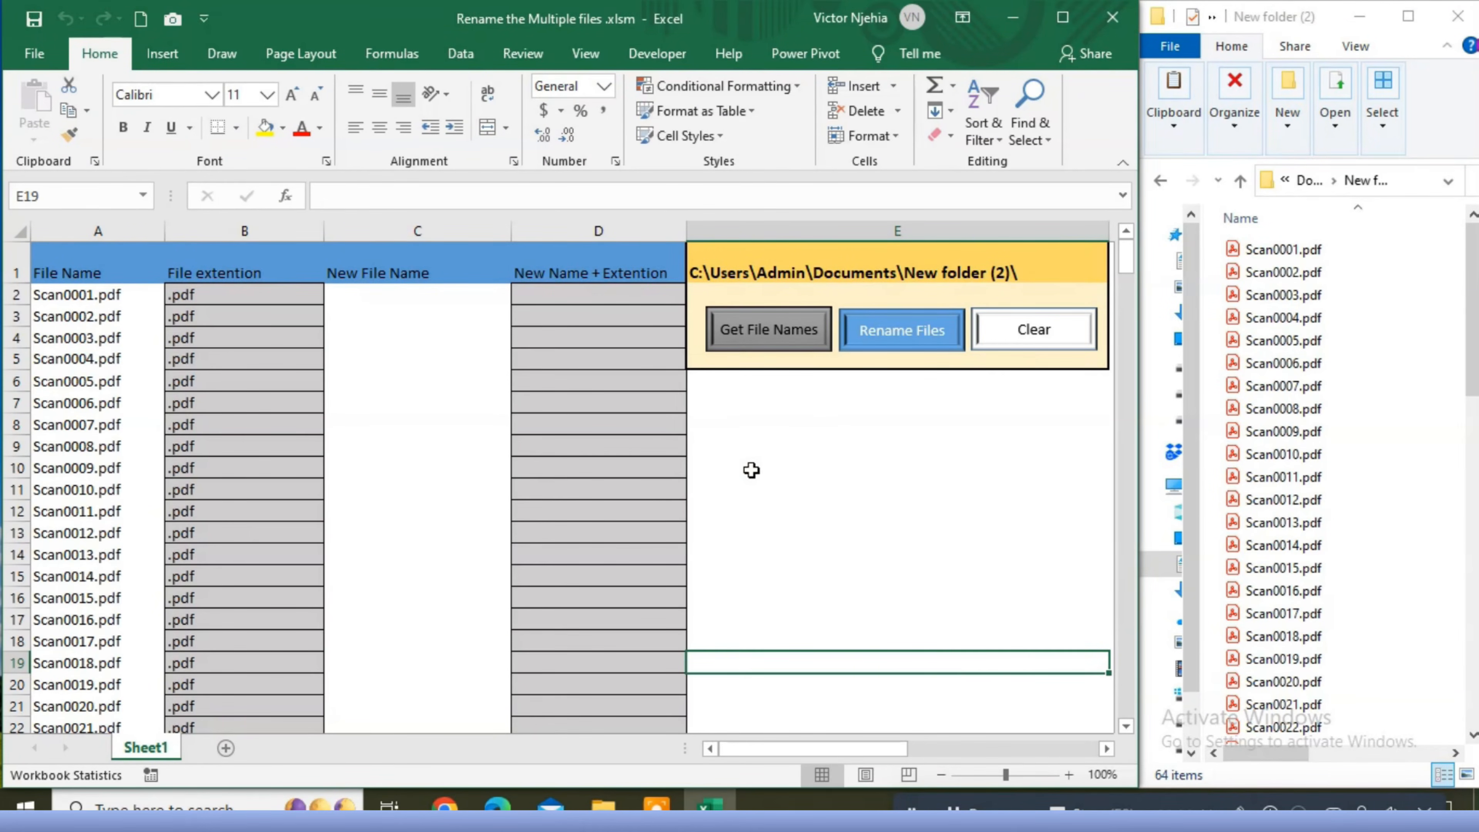
- Copy the whole list of new file numbers in column G, cells G2 to G65
{"action": "left_click_drag", "start_coordinate": [840, 752], "coordinate": [977, 754]}
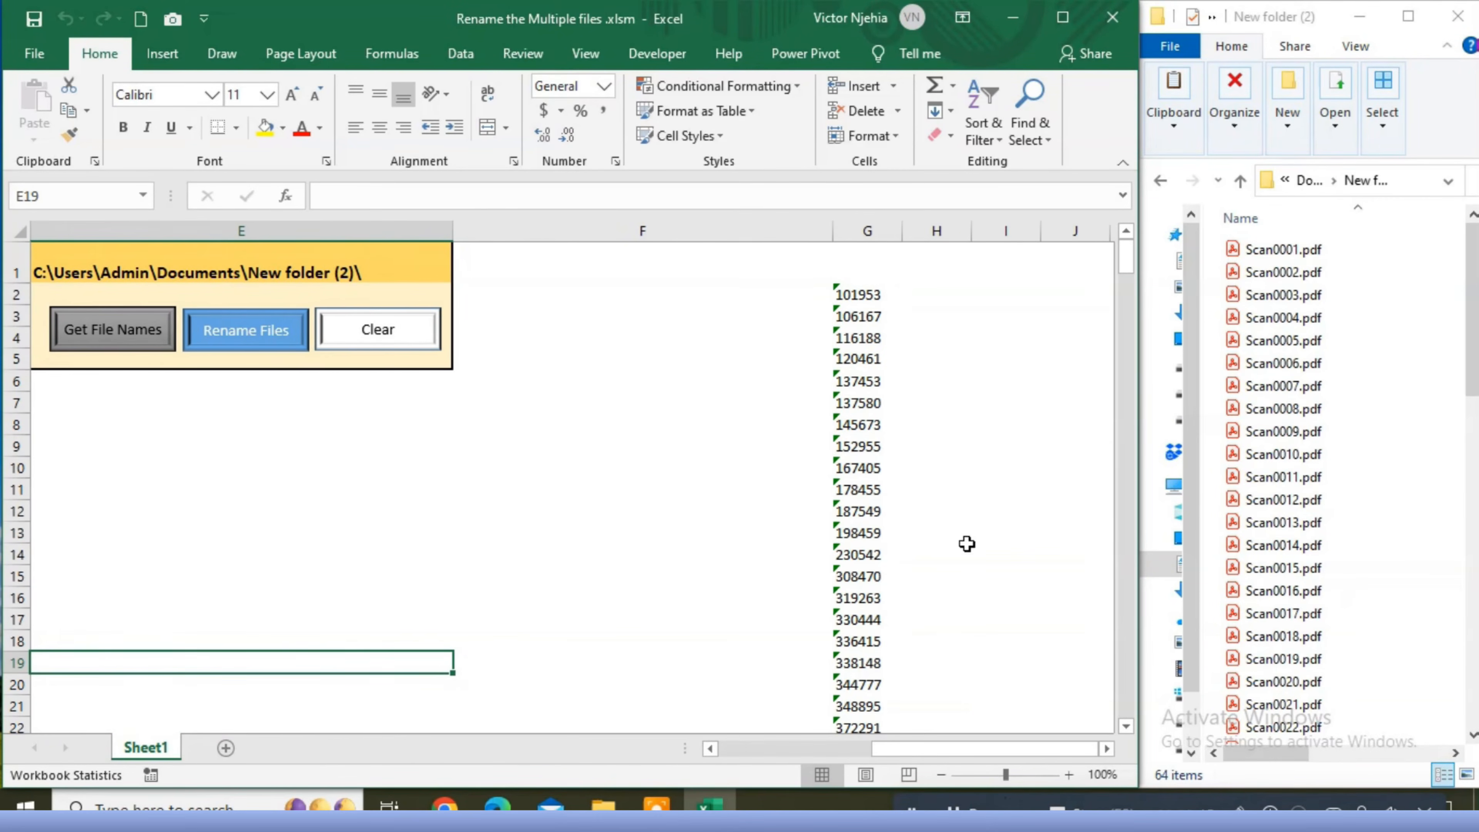
{"action": "left_click", "coordinate": [859, 293]}
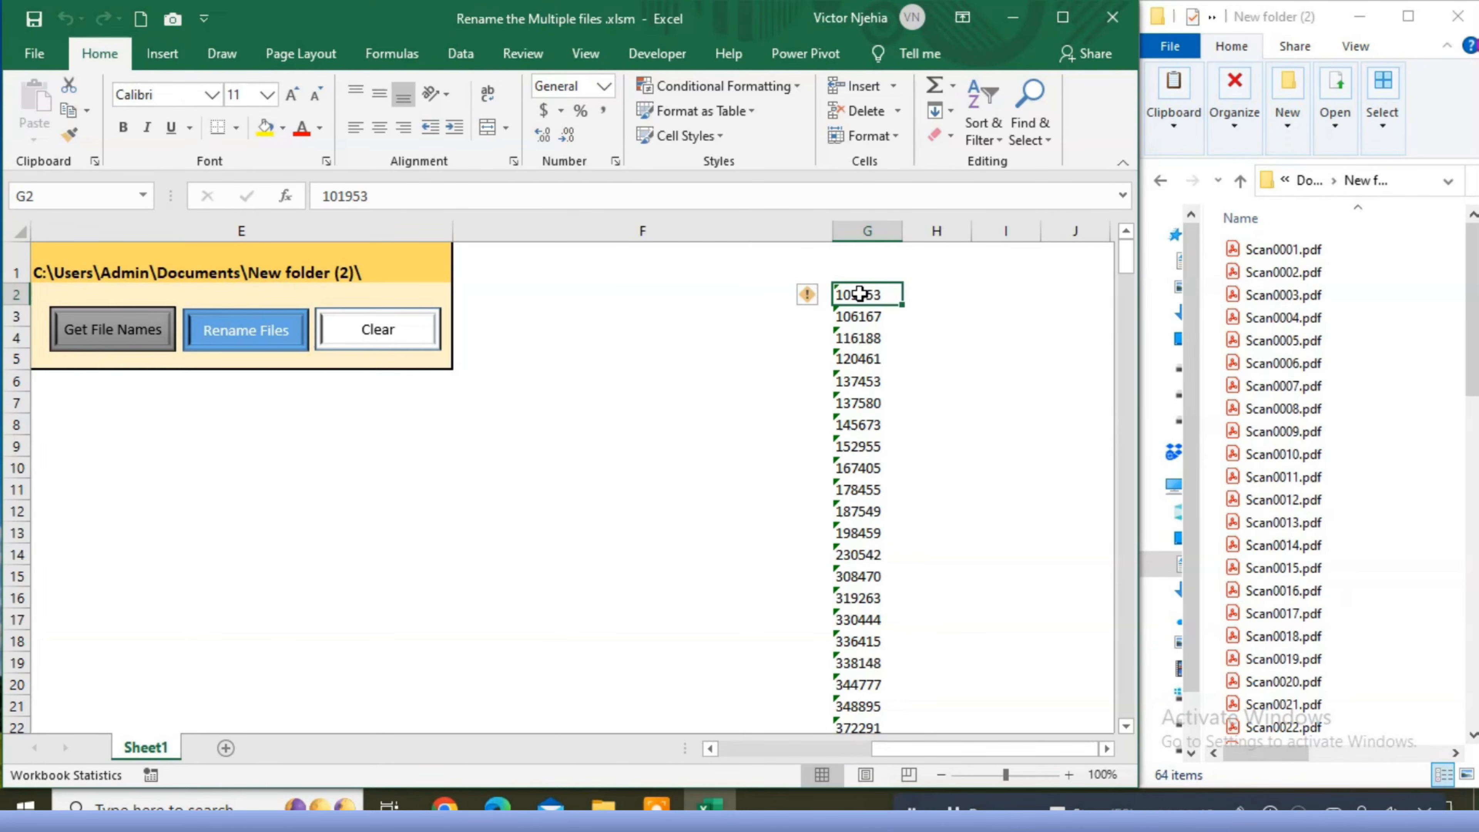
{"action": "key", "text": "shift+Down"}
{"action": "key", "text": "shift+Down"}
{"action": "key", "text": "shift+Down"}
{"action": "key", "text": "shift+Down"}
{"action": "key", "text": "shift+Down"}
{"action": "key", "text": "shift+Down"}
{"action": "key", "text": "shift+Down"}
{"action": "key", "text": "shift+Down"}
{"action": "key", "text": "shift+Down"}
{"action": "key", "text": "shift+Down"}
{"action": "key", "text": "shift+Down"}
{"action": "key", "text": "shift+Down"}
{"action": "key", "text": "shift+Down"}
{"action": "key", "text": "shift+Down"}
{"action": "key", "text": "shift+Down"}
{"action": "key", "text": "shift+Down"}
{"action": "key", "text": "shift+Down"}
{"action": "key", "text": "shift+Down"}
{"action": "key", "text": "shift+Down"}
{"action": "key", "text": "shift+Down"}
{"action": "key", "text": "shift+Down"}
{"action": "key", "text": "shift+Down"}
{"action": "key", "text": "shift+Down"}
{"action": "key", "text": "shift+Down"}
{"action": "key", "text": "shift+Down"}
{"action": "key", "text": "shift+Down"}
{"action": "key", "text": "shift+Down"}
{"action": "key", "text": "shift+Down"}
{"action": "key", "text": "shift+Down"}
{"action": "key", "text": "shift+Down"}
{"action": "key", "text": "shift+Down"}
{"action": "key", "text": "shift+Down"}
{"action": "key", "text": "shift+Down"}
{"action": "key", "text": "shift+Down"}
{"action": "key", "text": "shift+Down"}
{"action": "key", "text": "shift+Down"}
{"action": "key", "text": "shift+Down"}
{"action": "key", "text": "shift+Down"}
{"action": "key", "text": "shift+Down"}
{"action": "key", "text": "shift+Down"}
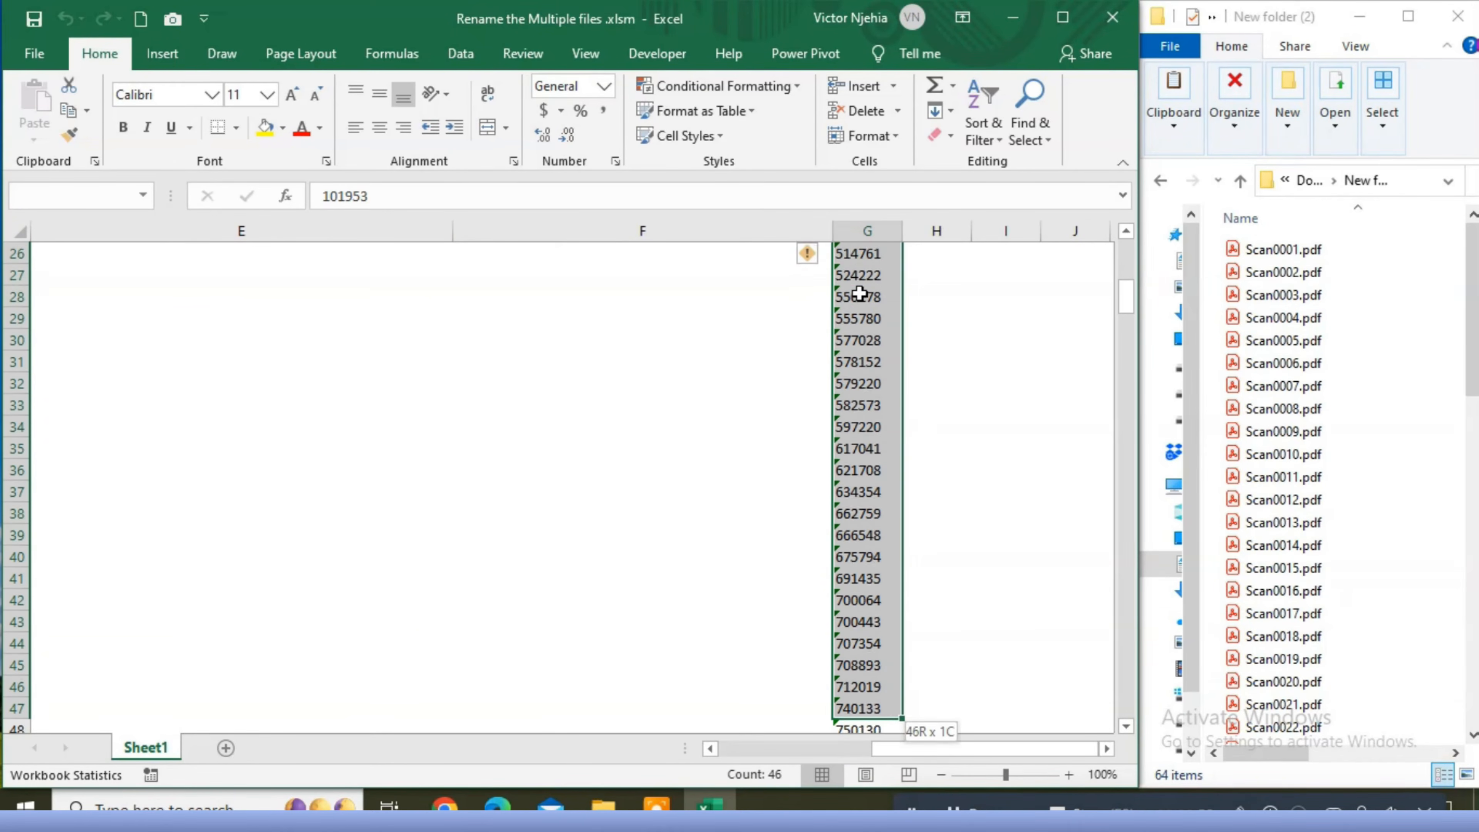
{"action": "key", "text": "shift+Down"}
{"action": "key", "text": "shift+Down"}
{"action": "key", "text": "shift+Down"}
{"action": "key", "text": "shift+Down"}
{"action": "key", "text": "shift+Down"}
{"action": "key", "text": "shift+Down"}
{"action": "key", "text": "shift+Down"}
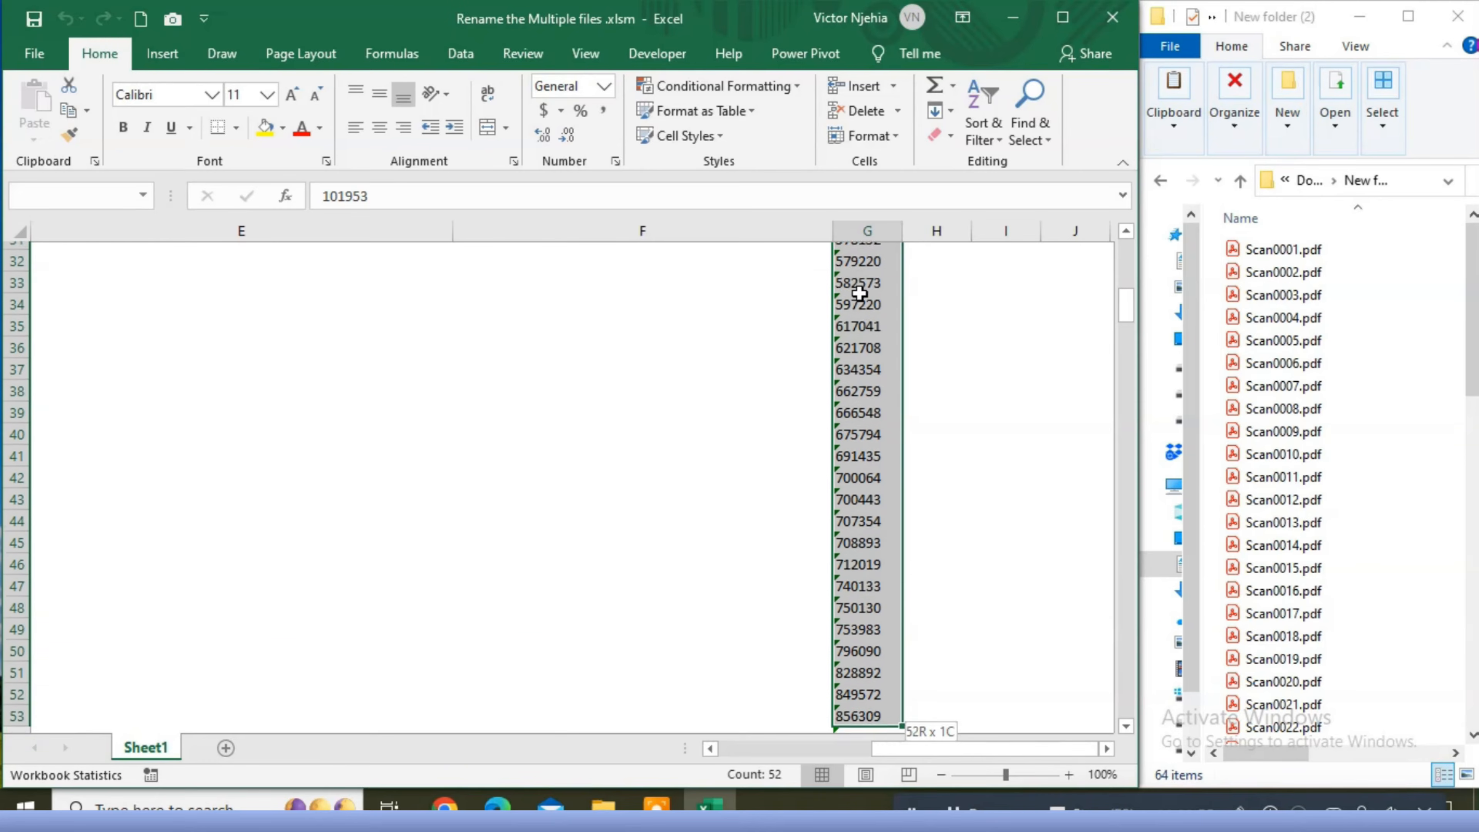
{"action": "key", "text": "shift+Down"}
{"action": "key", "text": "shift+Down"}
{"action": "key", "text": "shift+Down"}
{"action": "key", "text": "shift+Down"}
{"action": "key", "text": "shift+Down"}
{"action": "key", "text": "shift+Down"}
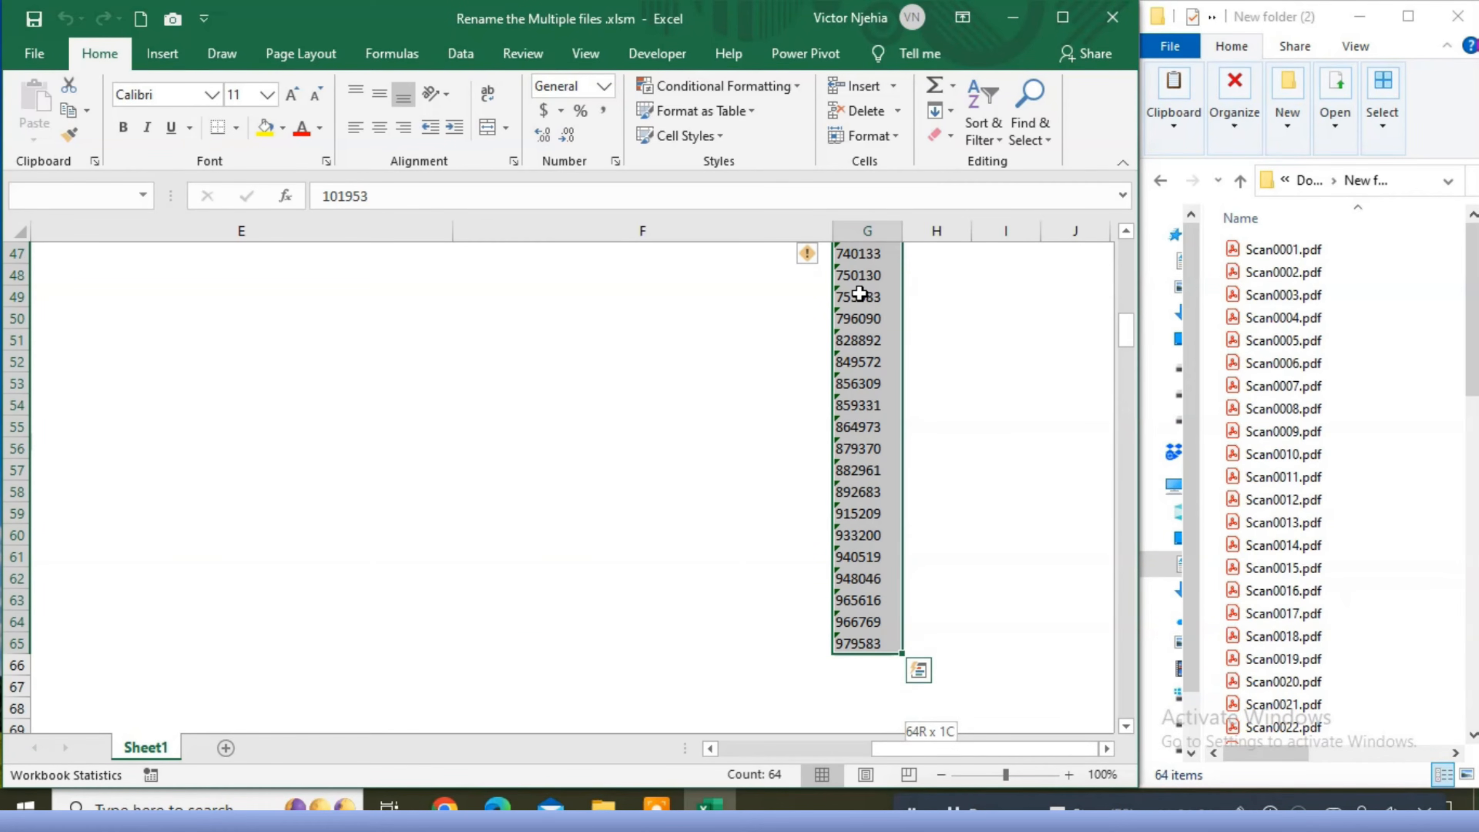
{"action": "key", "text": "ctrl+c"}
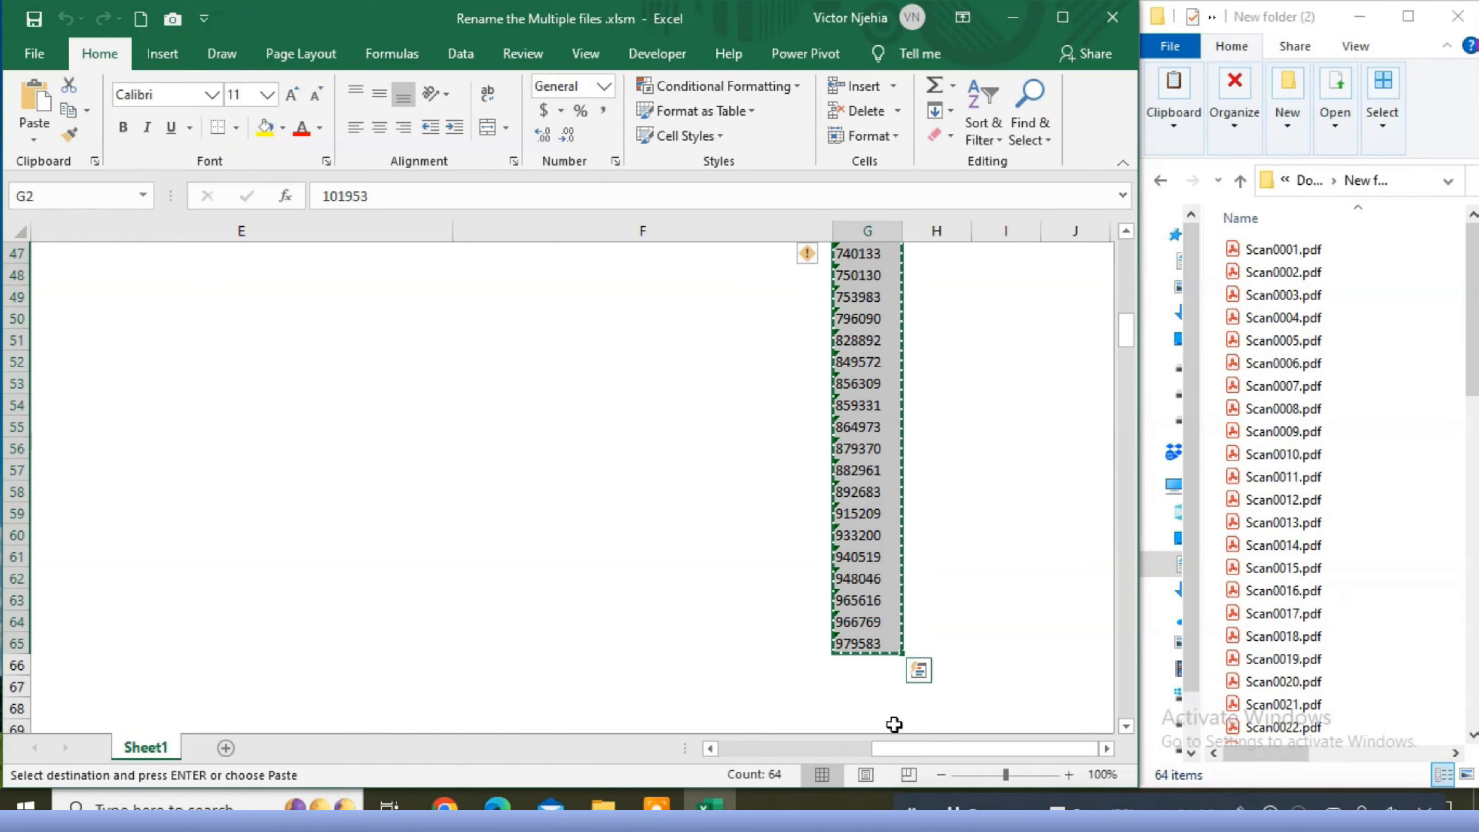
- Paste the copied numbers into the New File Name column starting at cell C2
{"action": "left_click_drag", "start_coordinate": [913, 755], "coordinate": [706, 757]}
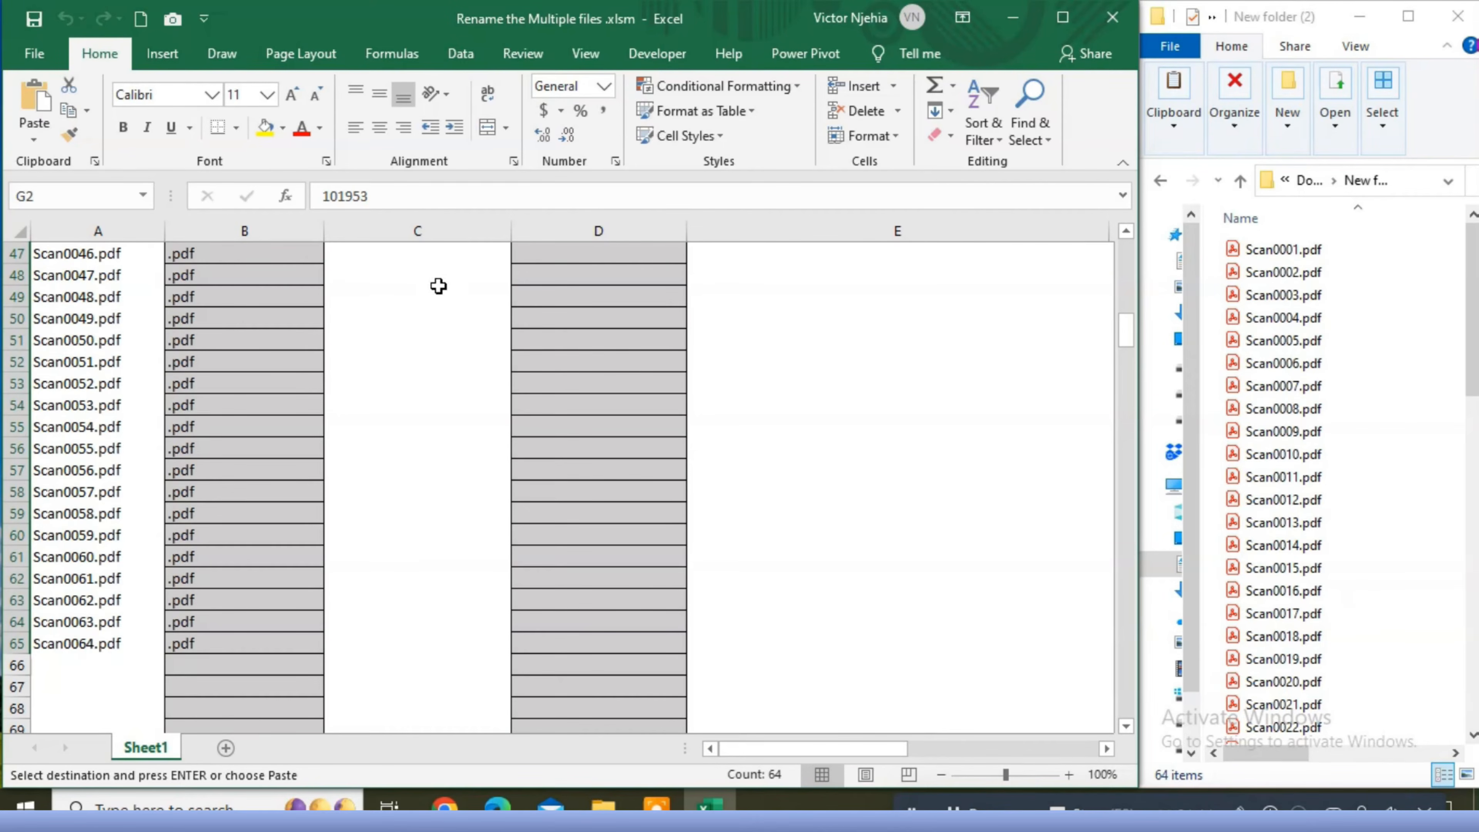
{"action": "left_click", "coordinate": [416, 256]}
{"action": "key", "text": "Up"}
{"action": "key", "text": "Up"}
{"action": "key", "text": "Up"}
{"action": "key", "text": "Up"}
{"action": "key", "text": "Up"}
{"action": "key", "text": "Up"}
{"action": "key", "text": "Up"}
{"action": "key", "text": "Up"}
{"action": "key", "text": "Up"}
{"action": "key", "text": "Up"}
{"action": "key", "text": "Up"}
{"action": "key", "text": "Up"}
{"action": "key", "text": "Up"}
{"action": "key", "text": "Up"}
{"action": "key", "text": "Up"}
{"action": "key", "text": "Up"}
{"action": "key", "text": "Up"}
{"action": "key", "text": "Up"}
{"action": "key", "text": "Up"}
{"action": "key", "text": "Up"}
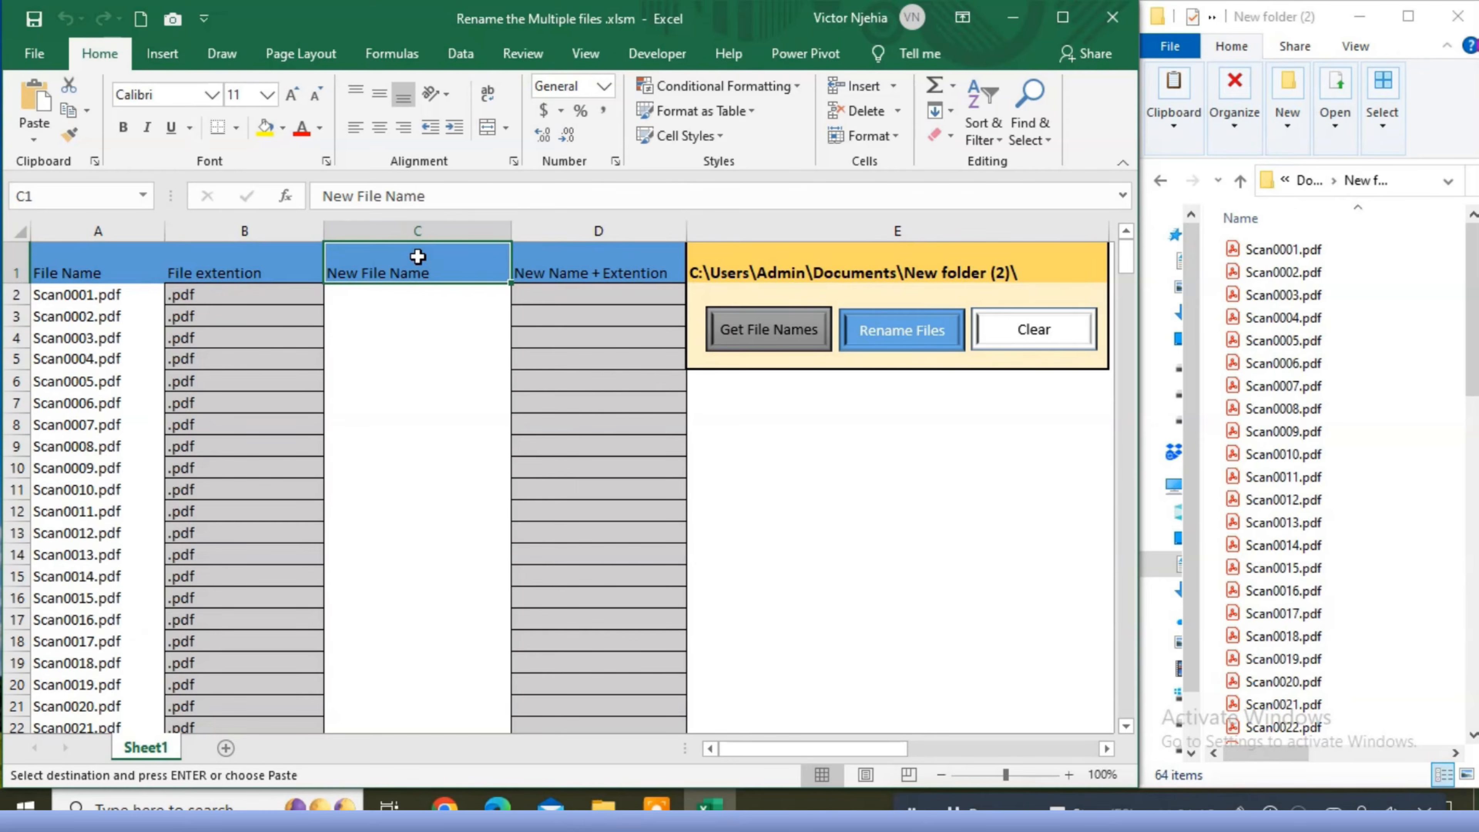
{"action": "key", "text": "Left"}
{"action": "key", "text": "Left"}
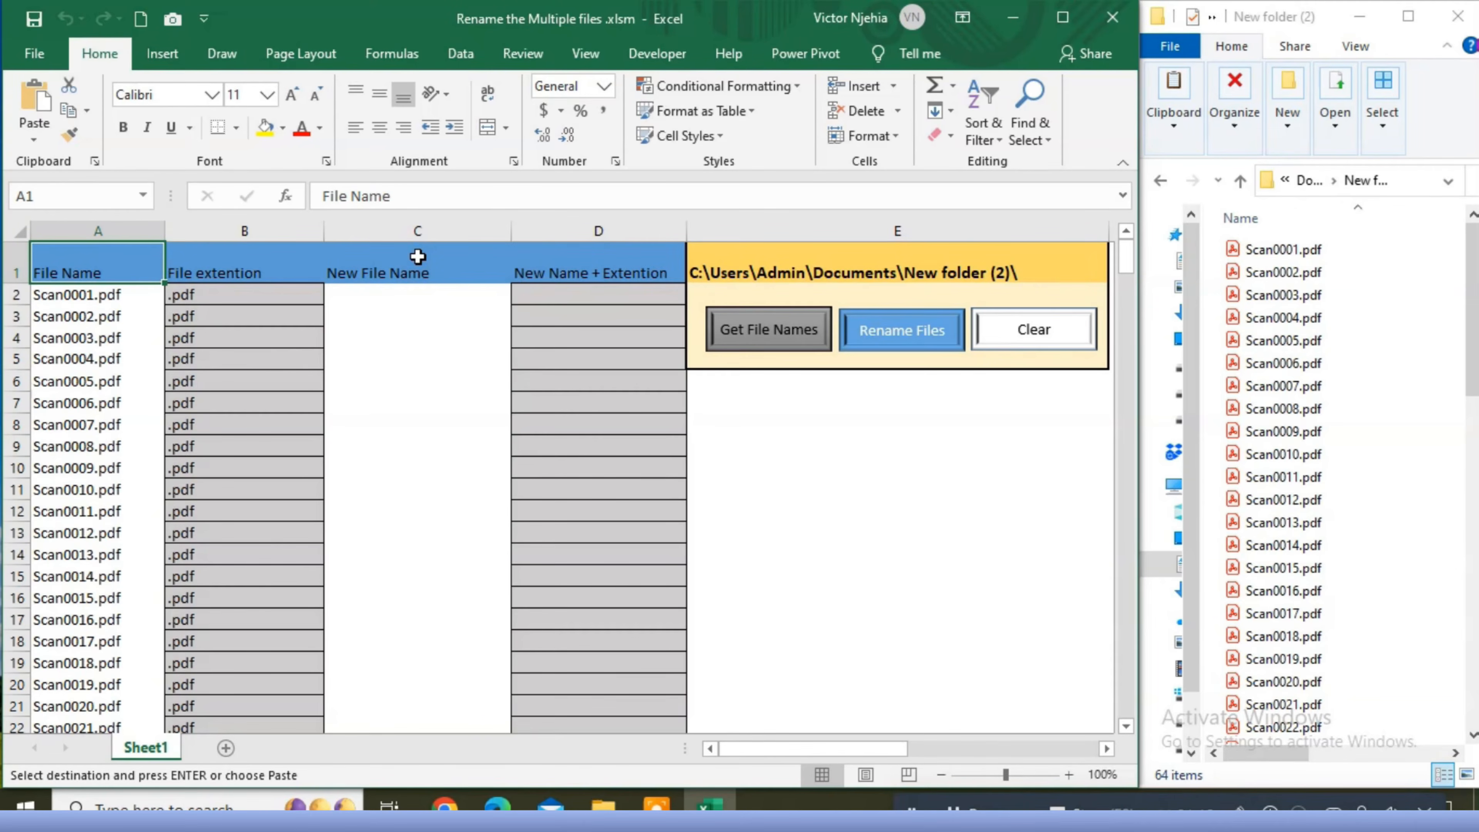
{"action": "key", "text": "Right"}
{"action": "key", "text": "Right"}
{"action": "key", "text": "Down"}
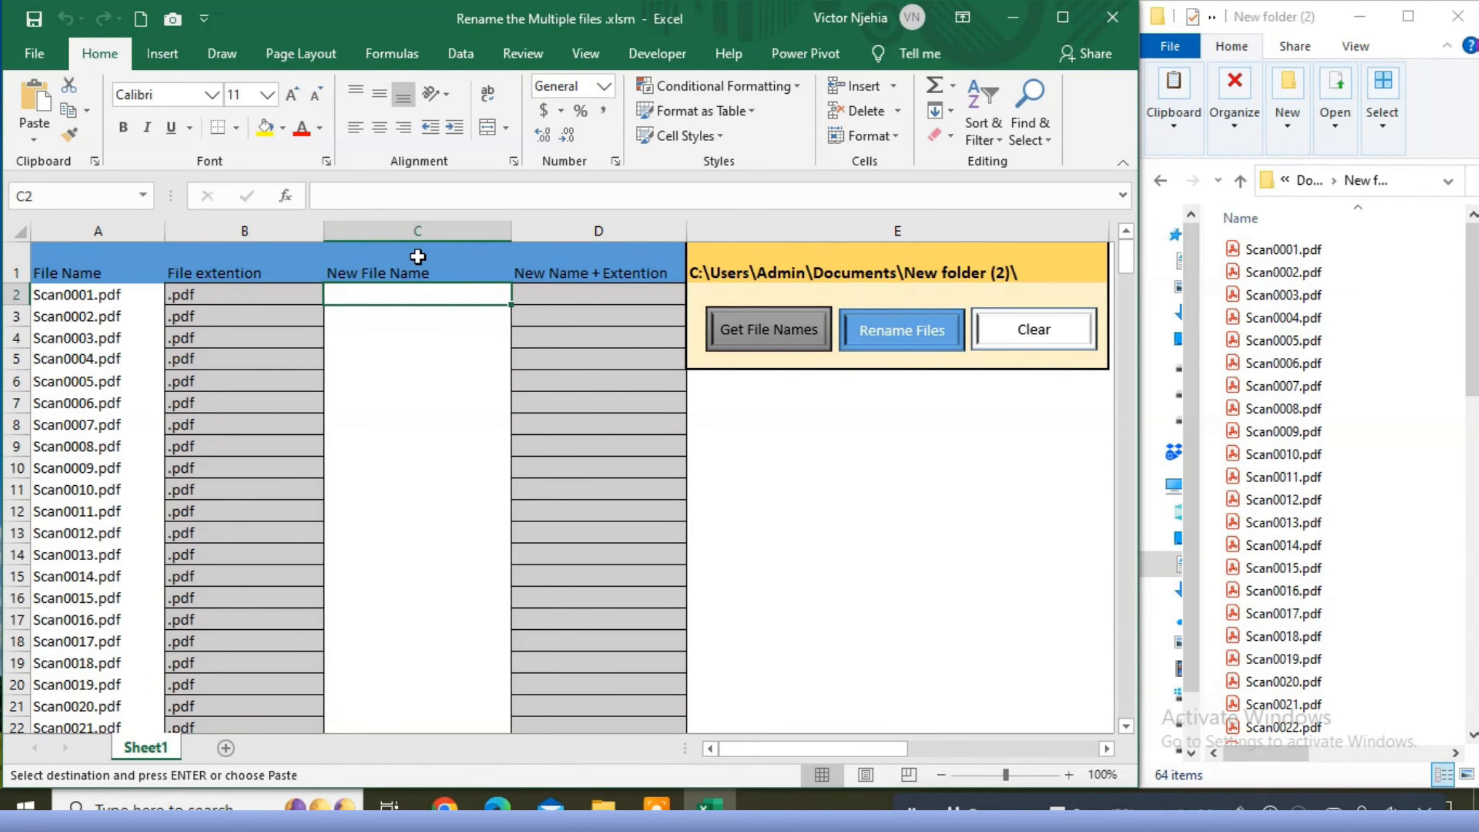
{"action": "key", "text": "ctrl+v"}
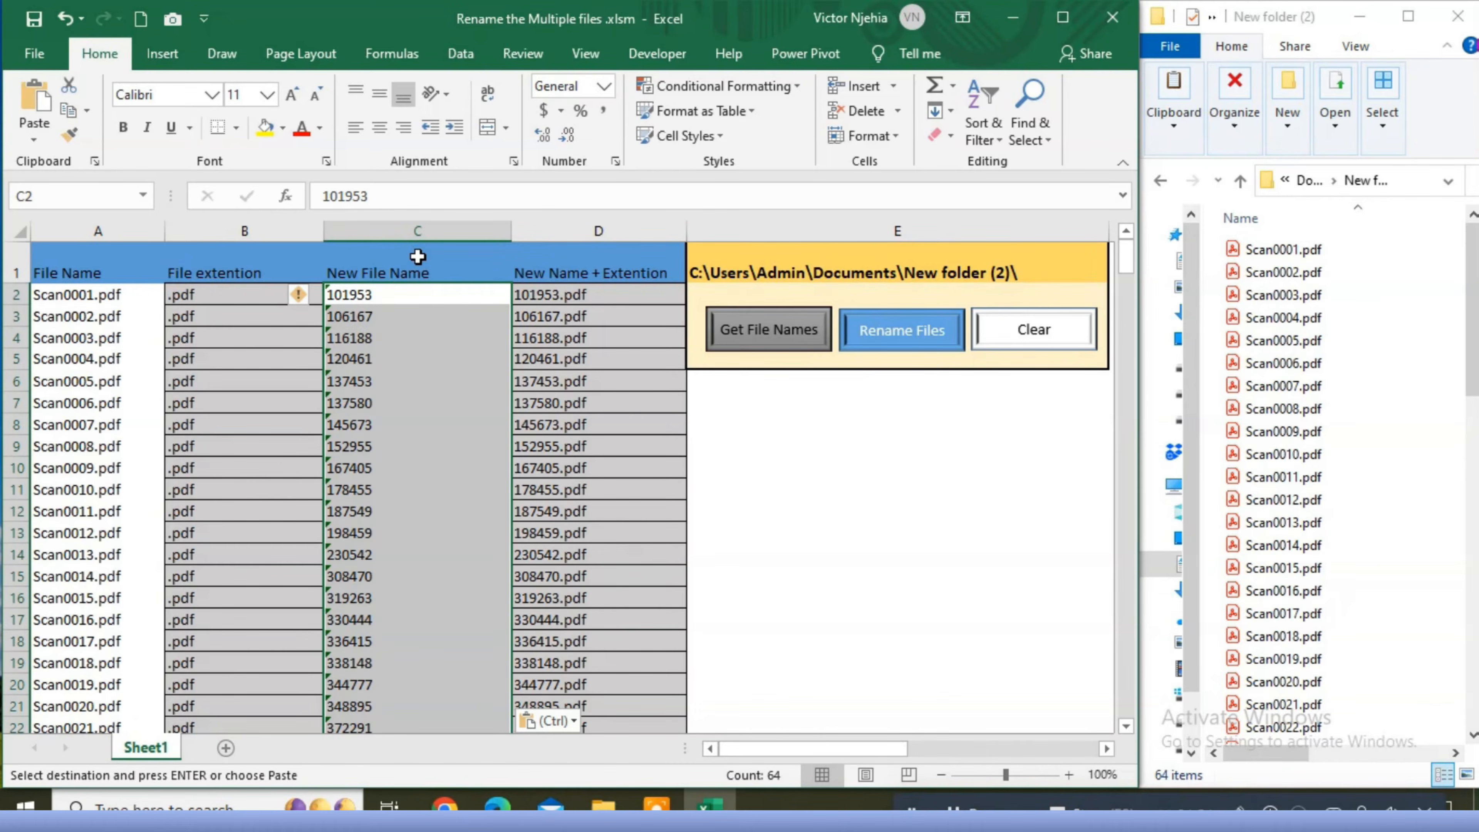
{"action": "left_click", "coordinate": [818, 507]}
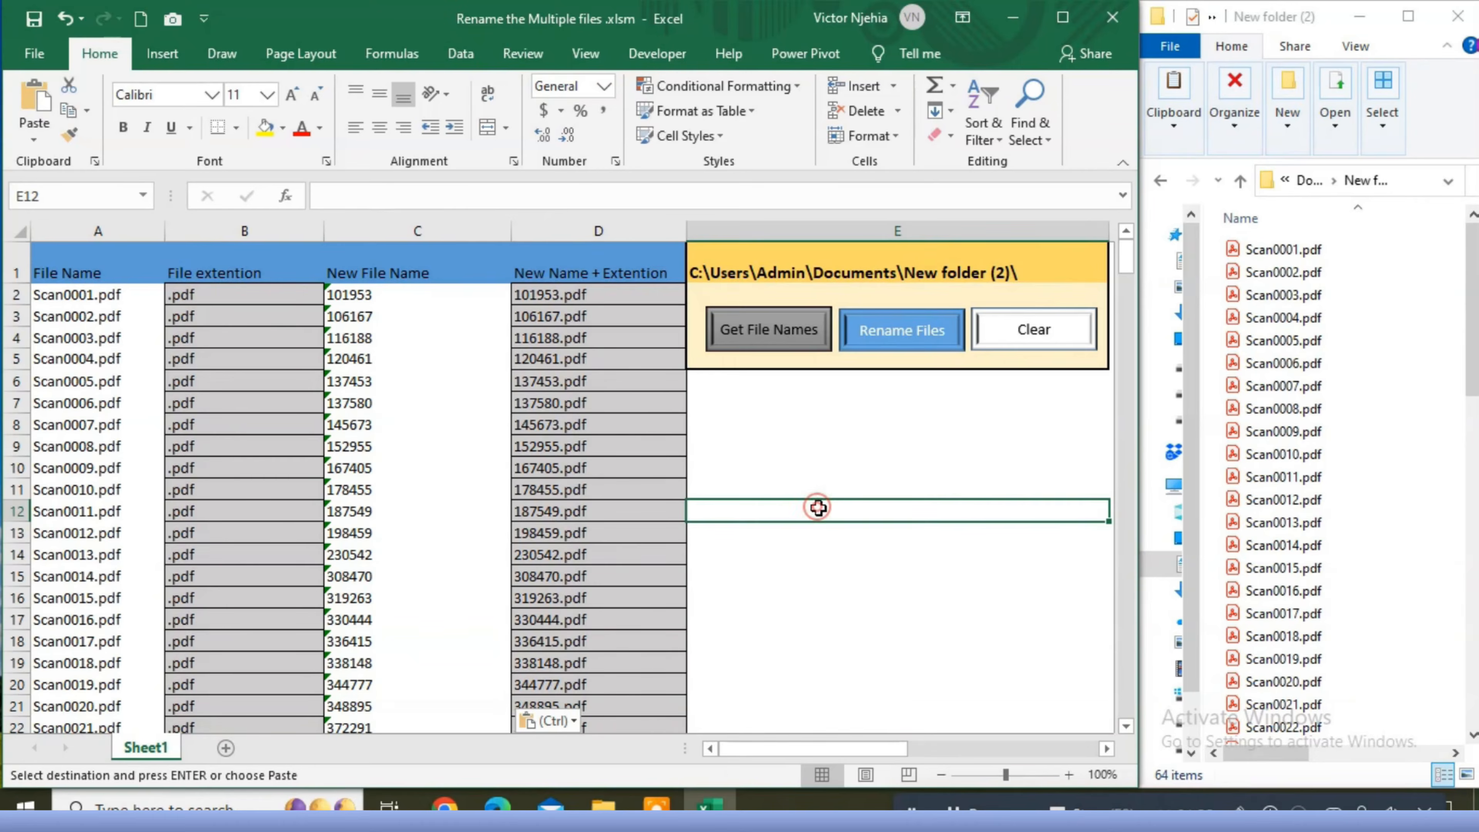
- Run the workbook's Rename Files macro on the listed PDFs and dismiss its completion message
{"action": "left_click", "coordinate": [903, 343]}
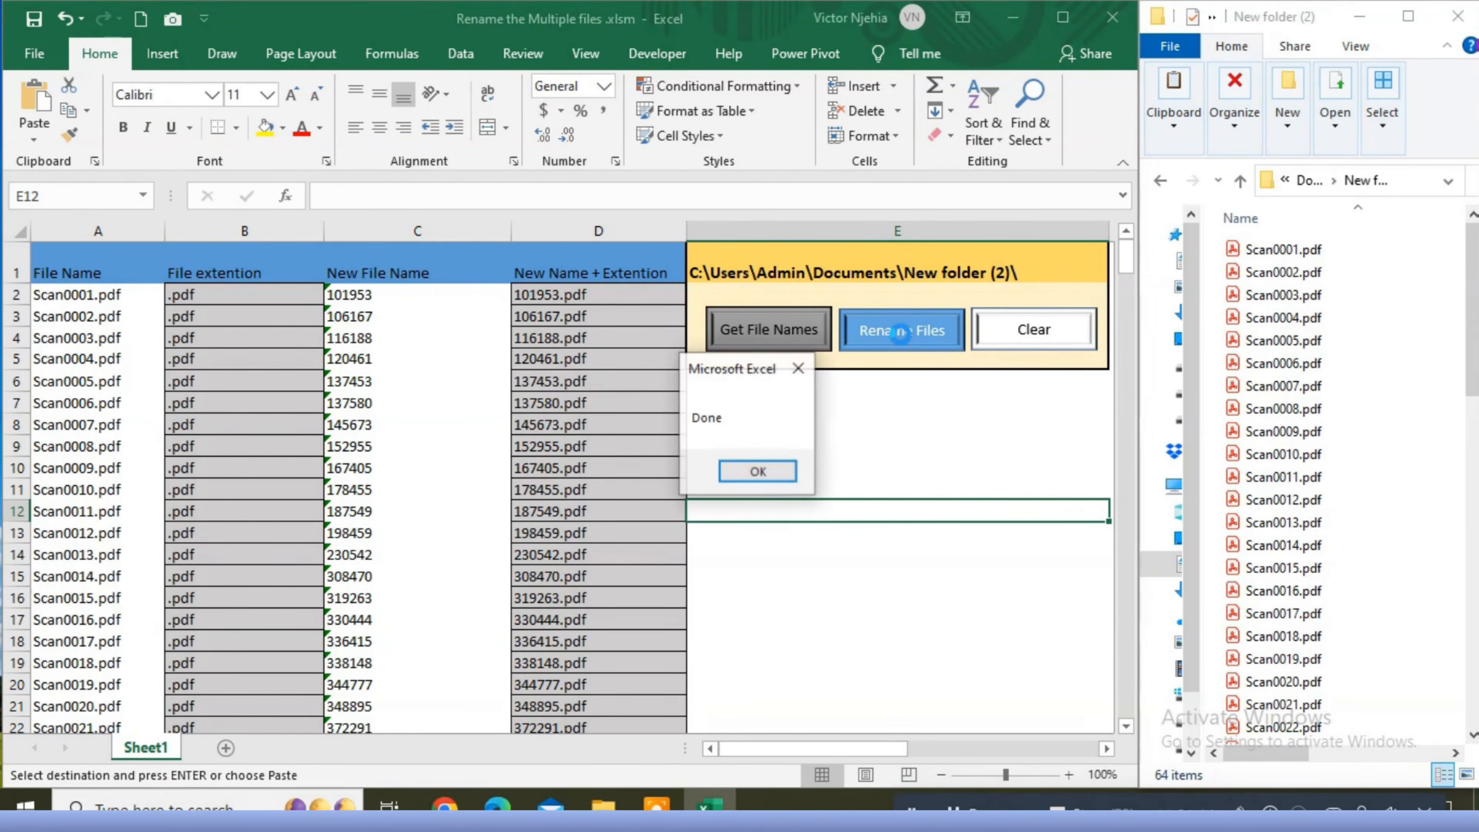
{"action": "left_click", "coordinate": [771, 468]}
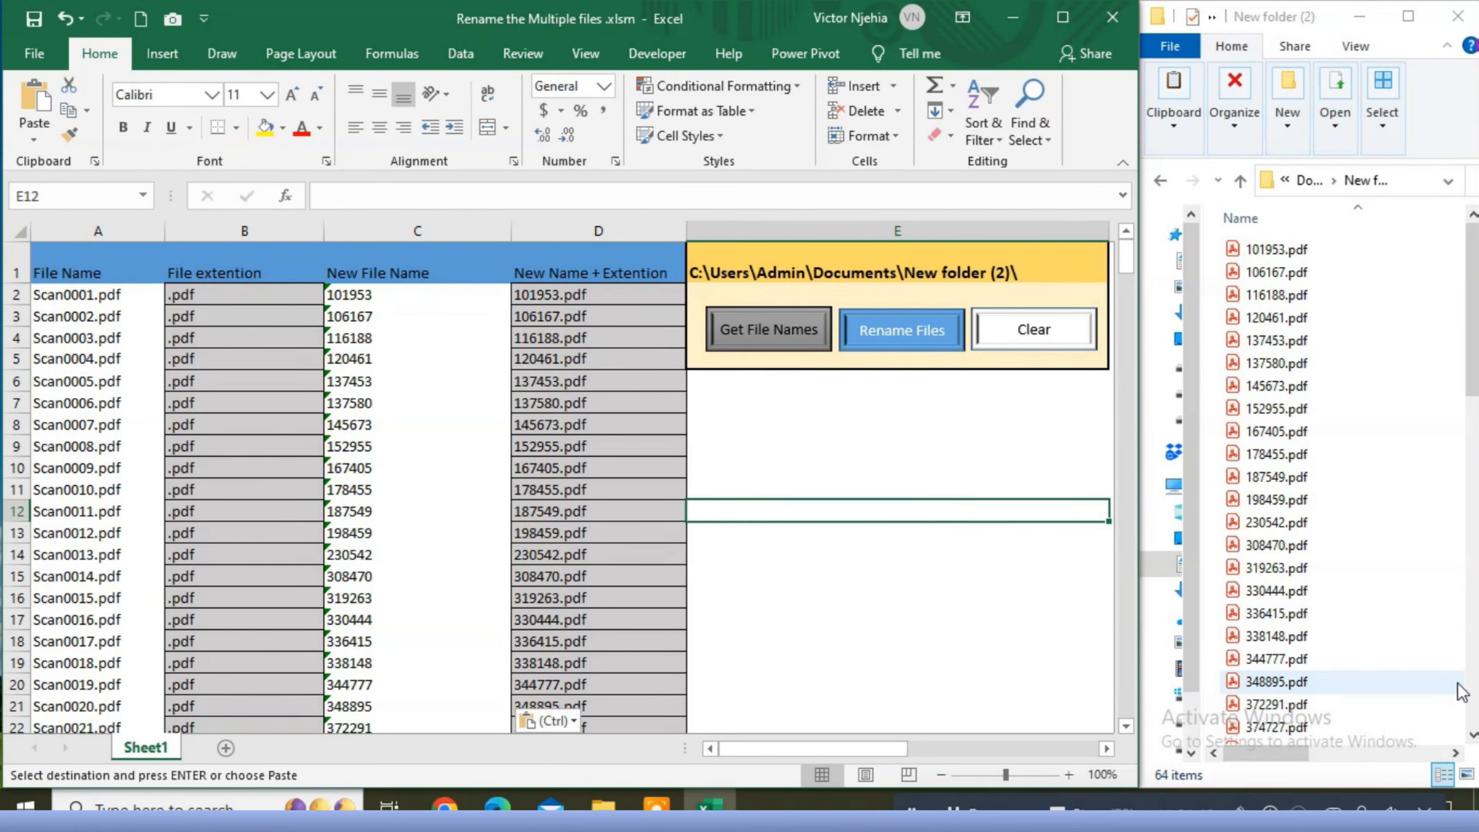
{"action": "scroll", "coordinate": [735, 486], "scroll_direction": "right", "scroll_amount": 1}
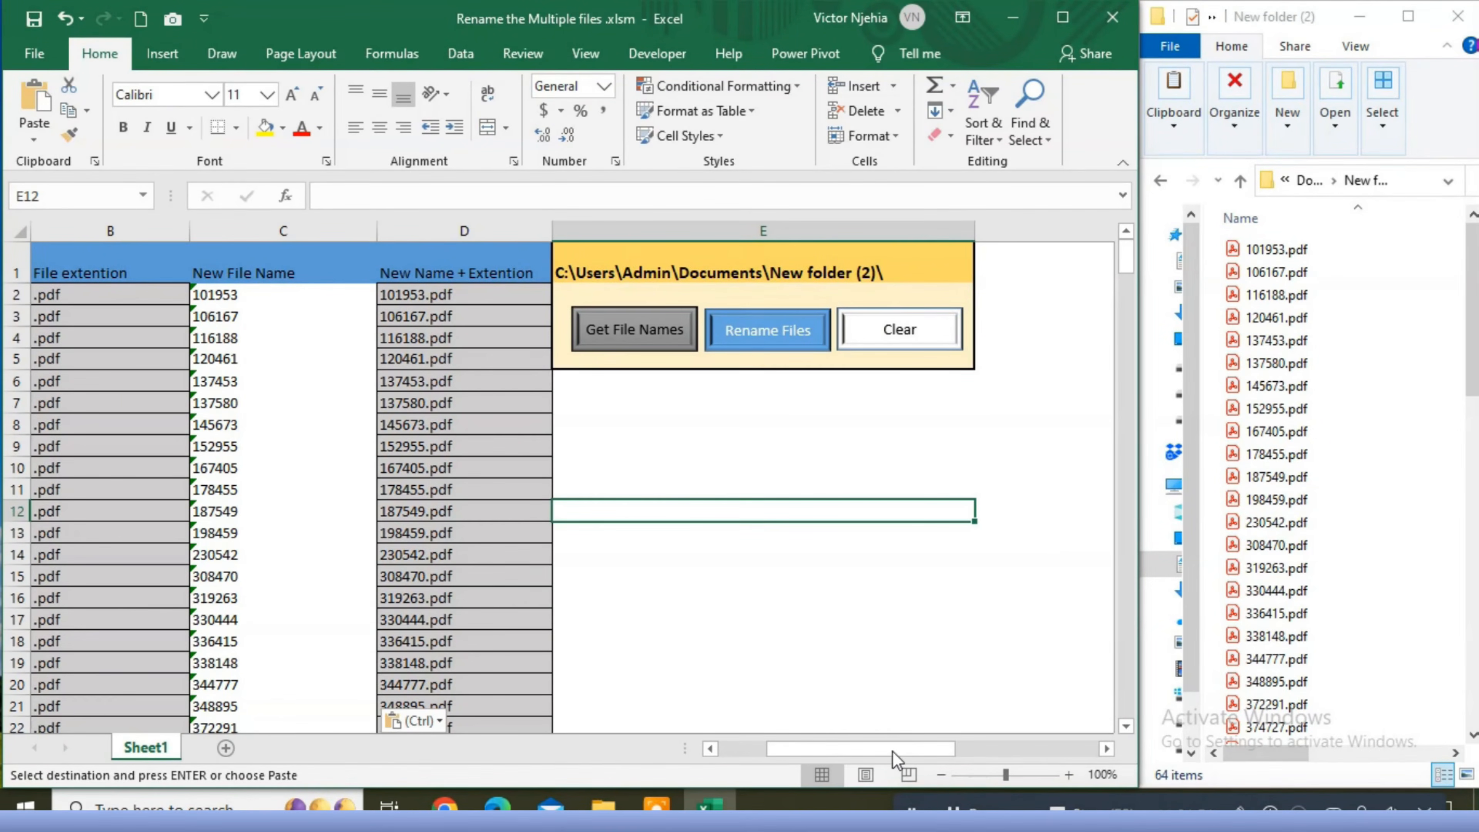
{"action": "left_click_drag", "start_coordinate": [891, 751], "coordinate": [749, 731]}
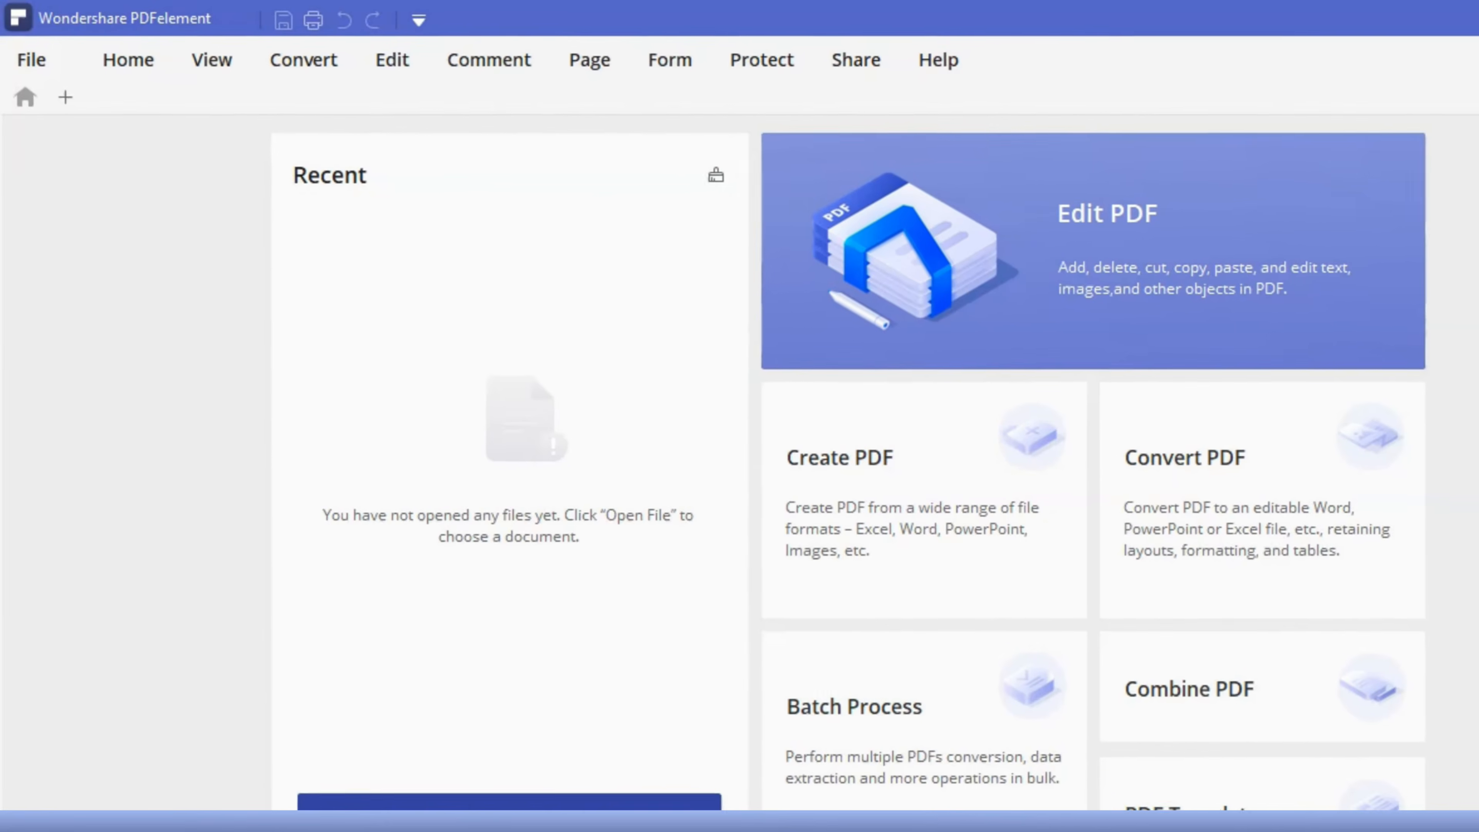
- Switch to Wondershare PDFelement and open Scan0001.pdf from New folder (2) on the Desktop
{"action": "left_click", "coordinate": [494, 802]}
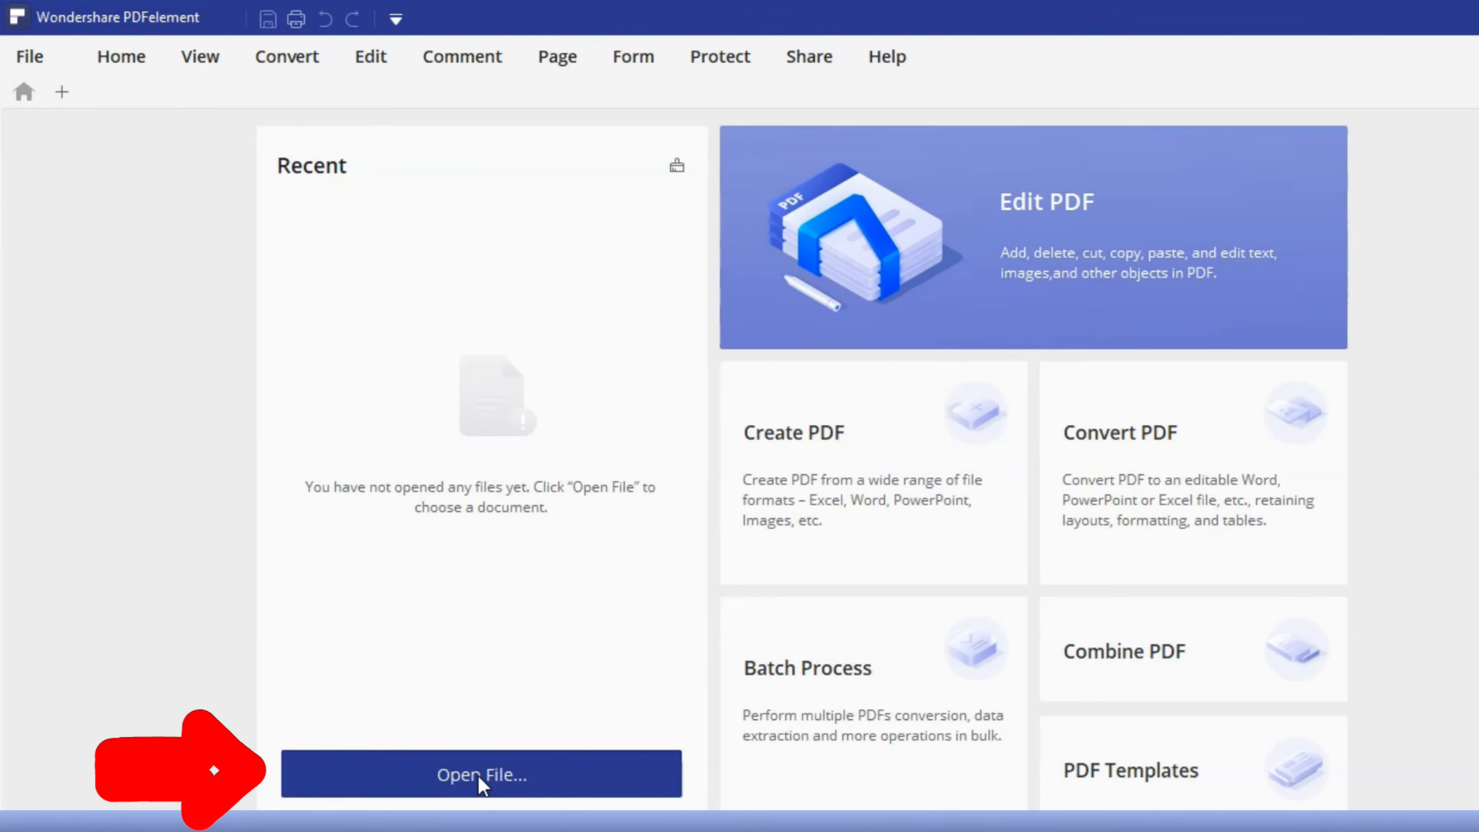
{"action": "left_click", "coordinate": [479, 778]}
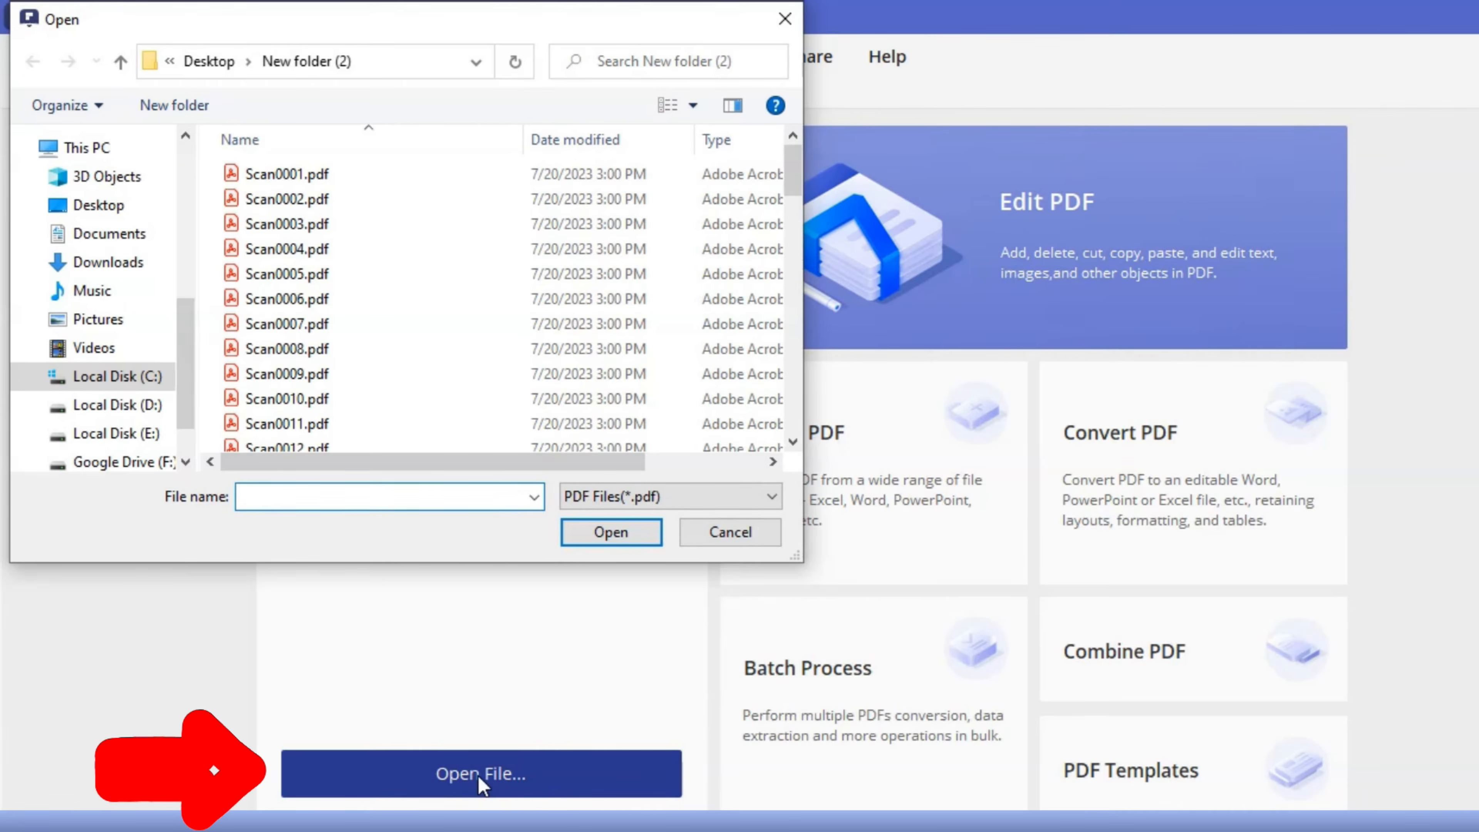
{"action": "left_click", "coordinate": [278, 178]}
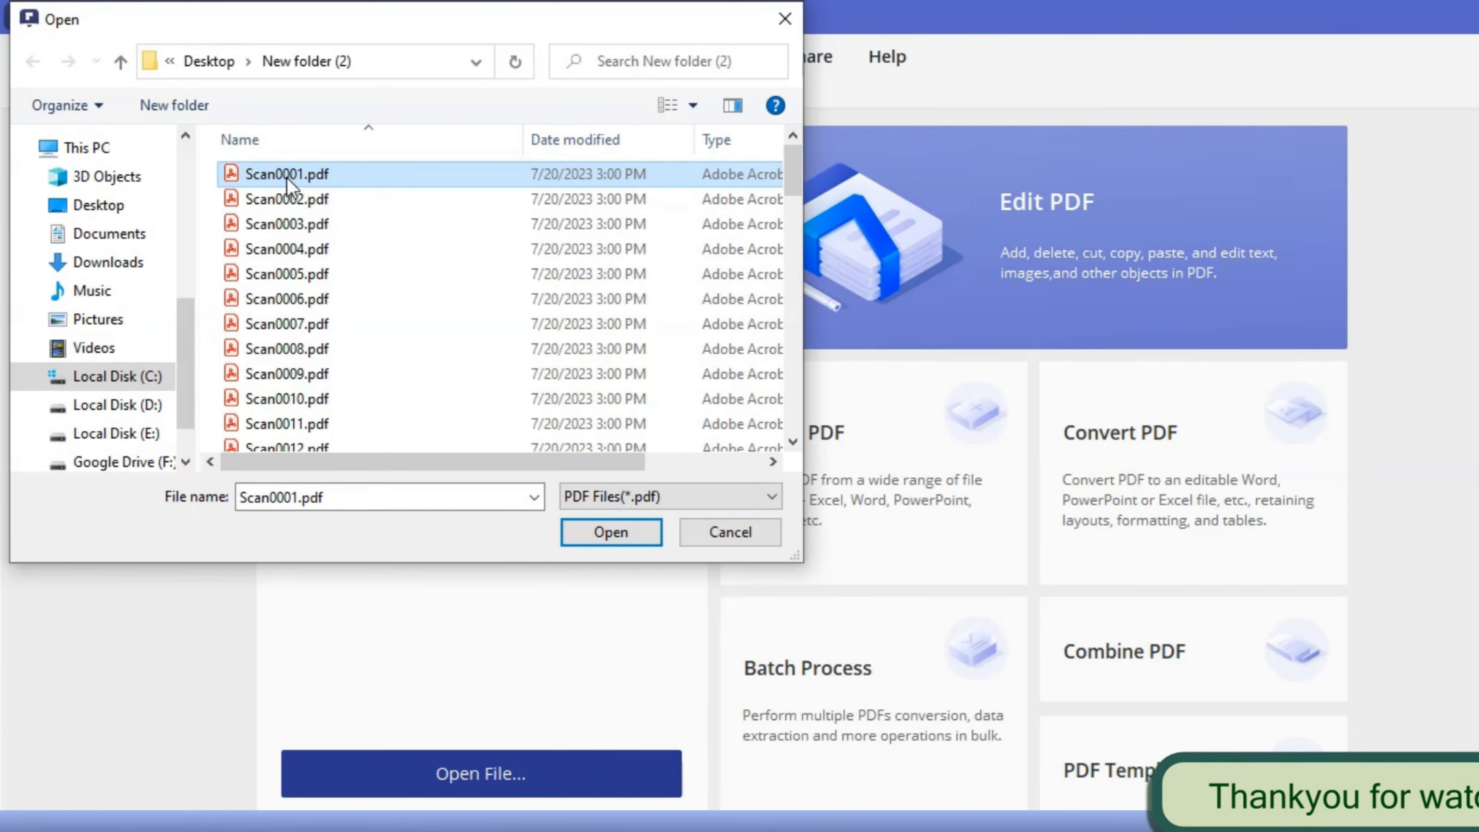
{"action": "left_click", "coordinate": [610, 533]}
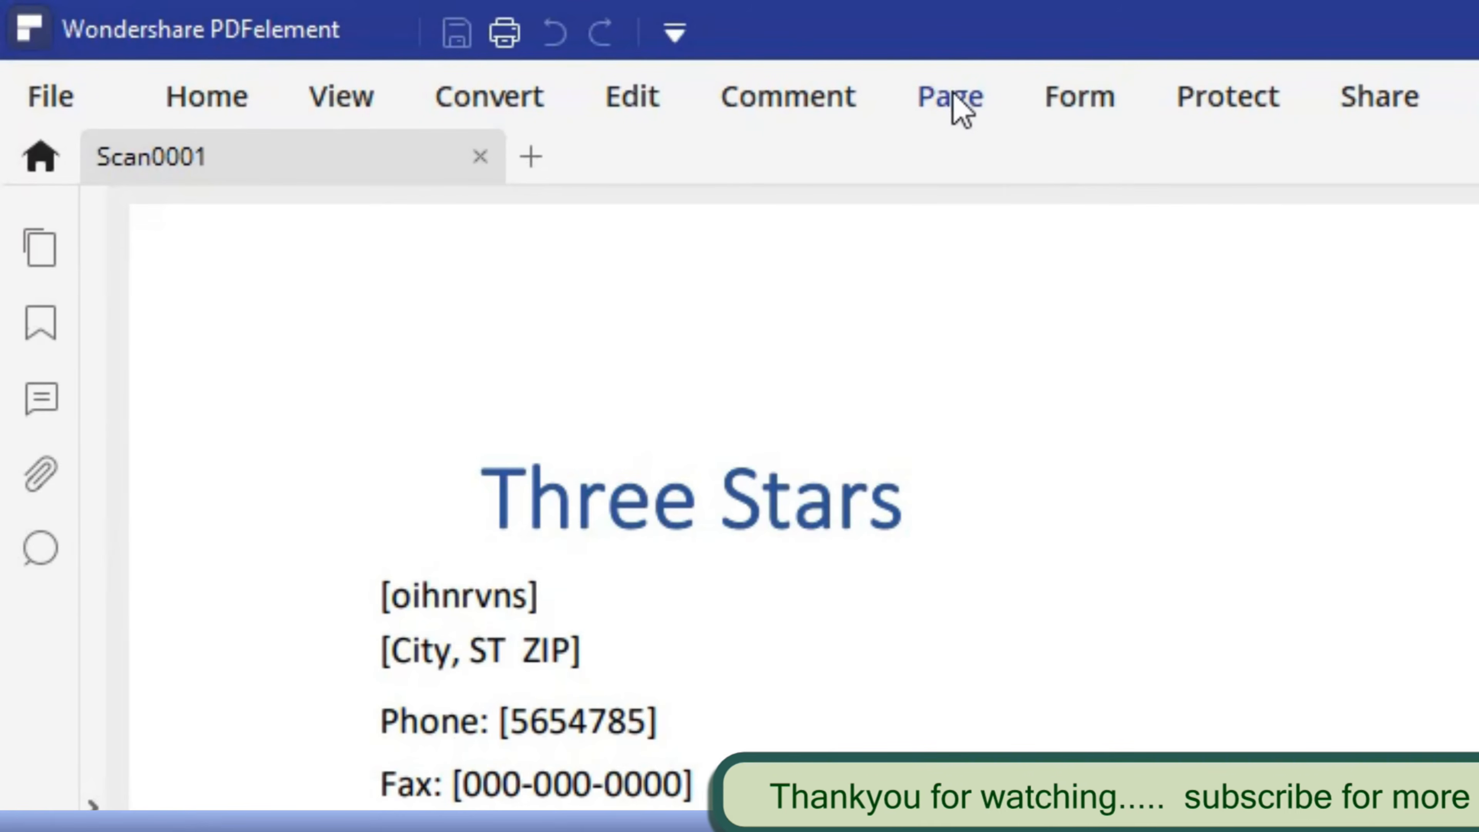
- Start data extraction on Scan0001 using the option to extract data from a marked PDF
{"action": "left_click", "coordinate": [1080, 97]}
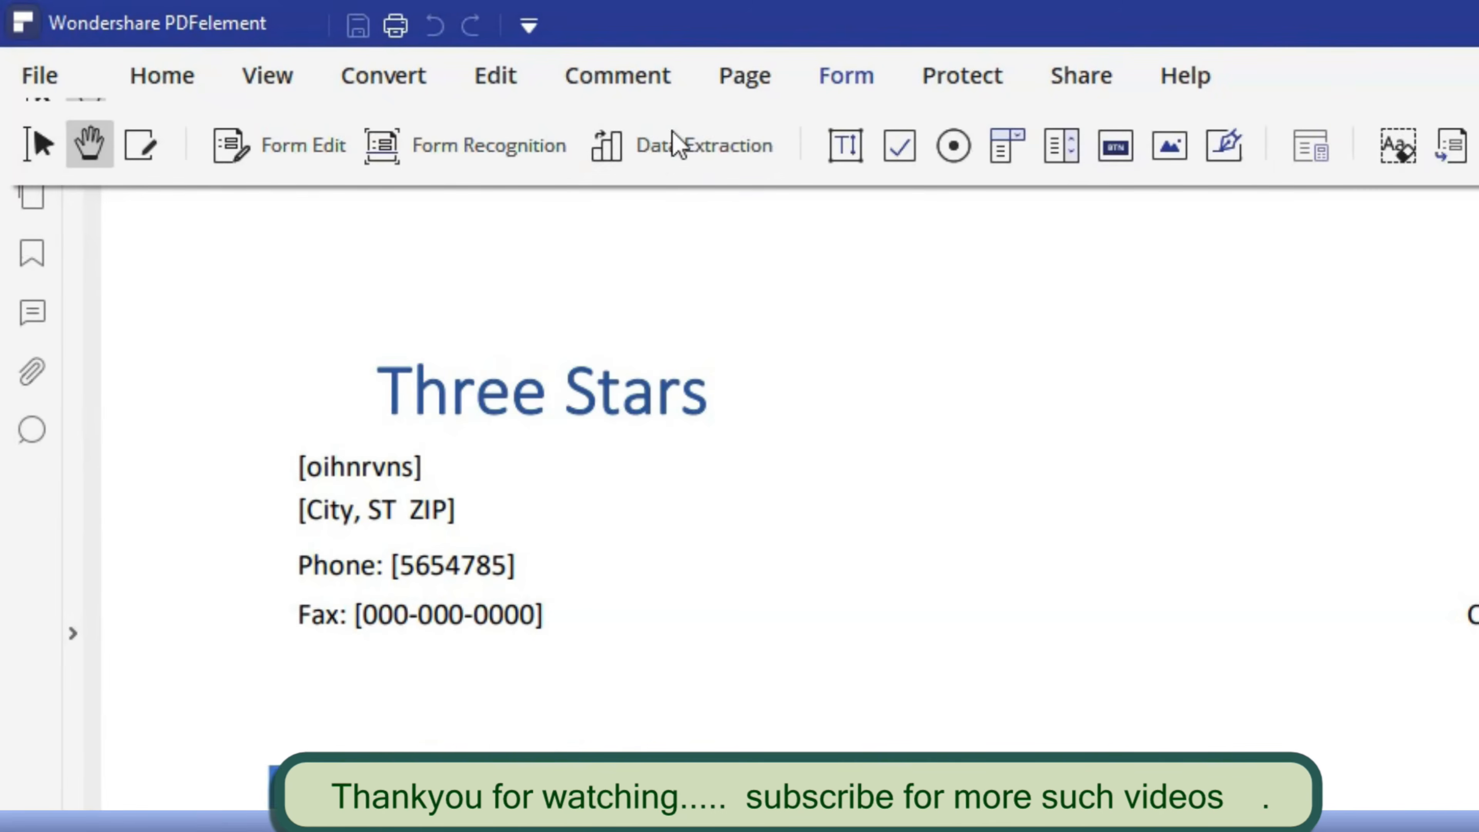
{"action": "left_click", "coordinate": [682, 158]}
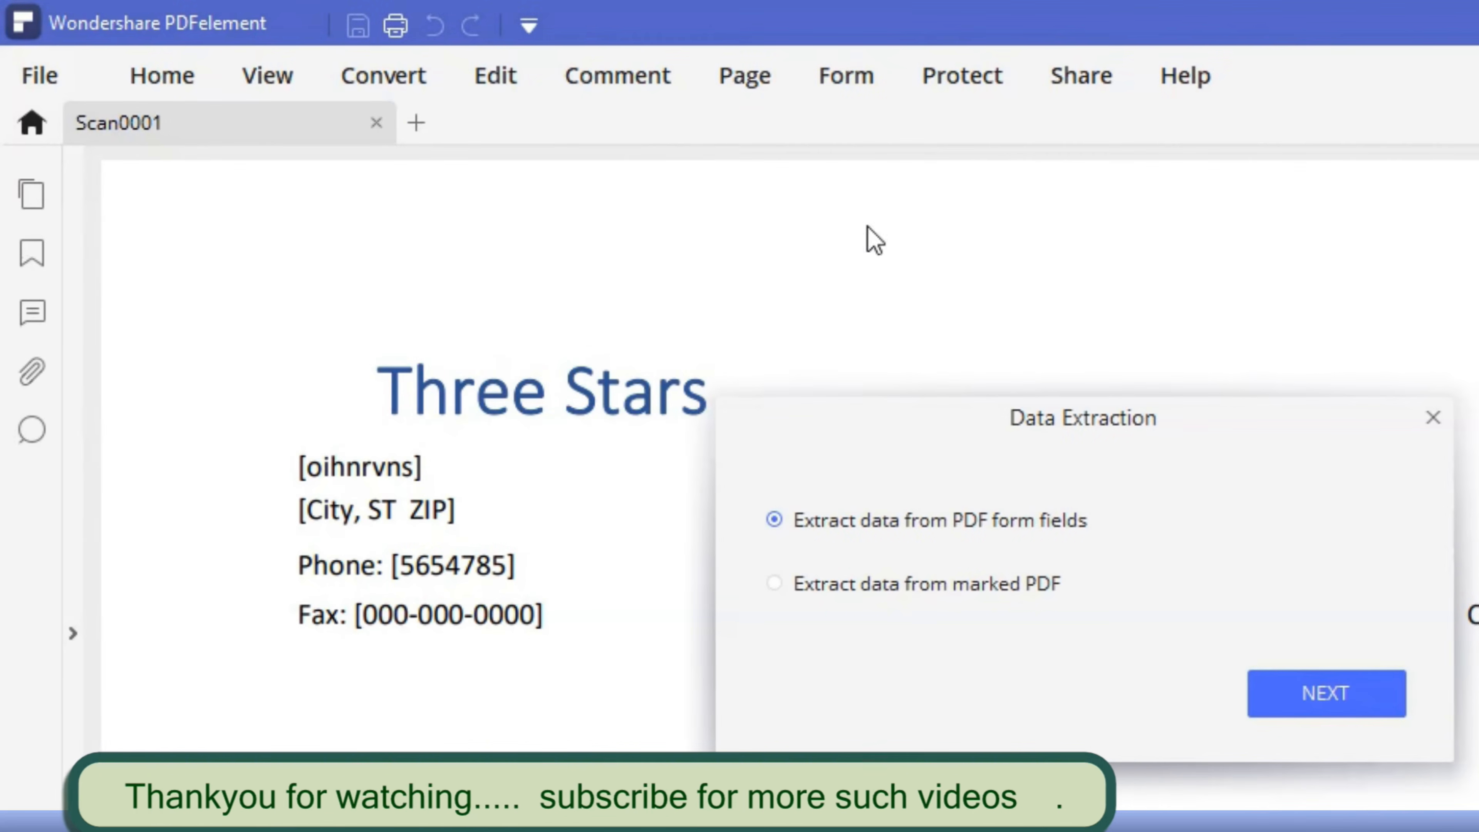
{"action": "left_click", "coordinate": [779, 587]}
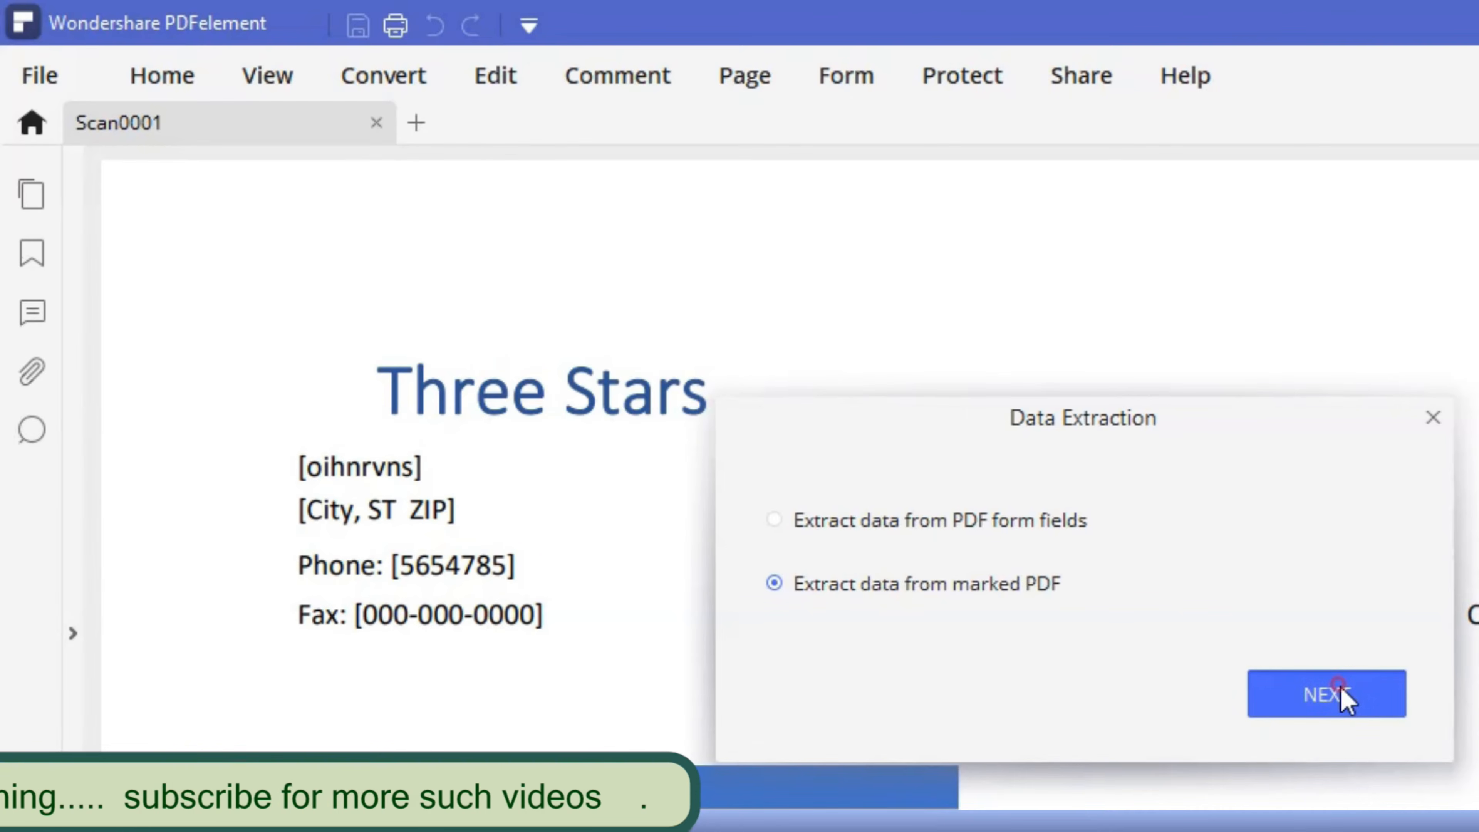
{"action": "left_click", "coordinate": [1325, 694]}
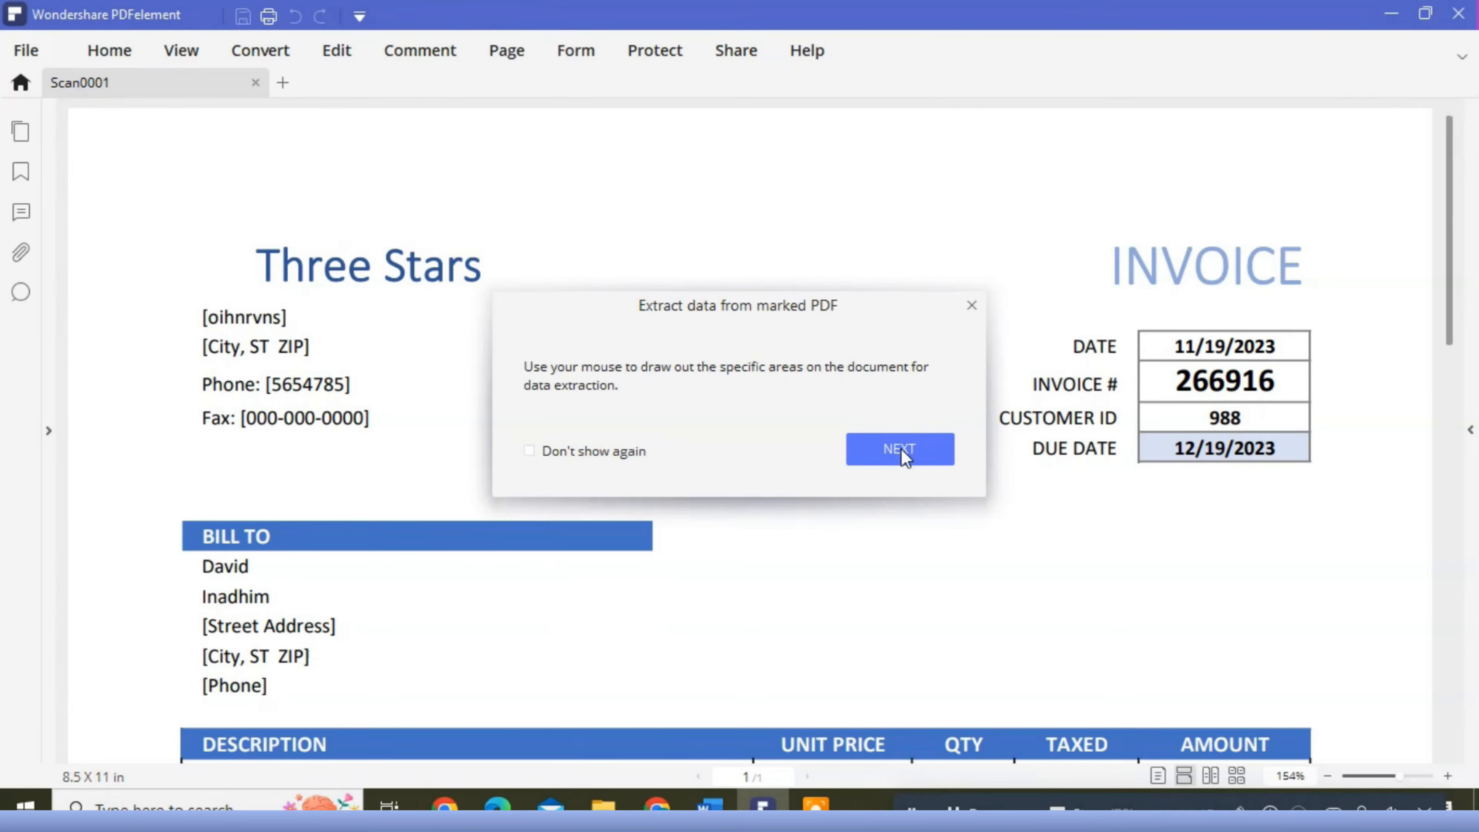
{"action": "left_click", "coordinate": [1325, 664]}
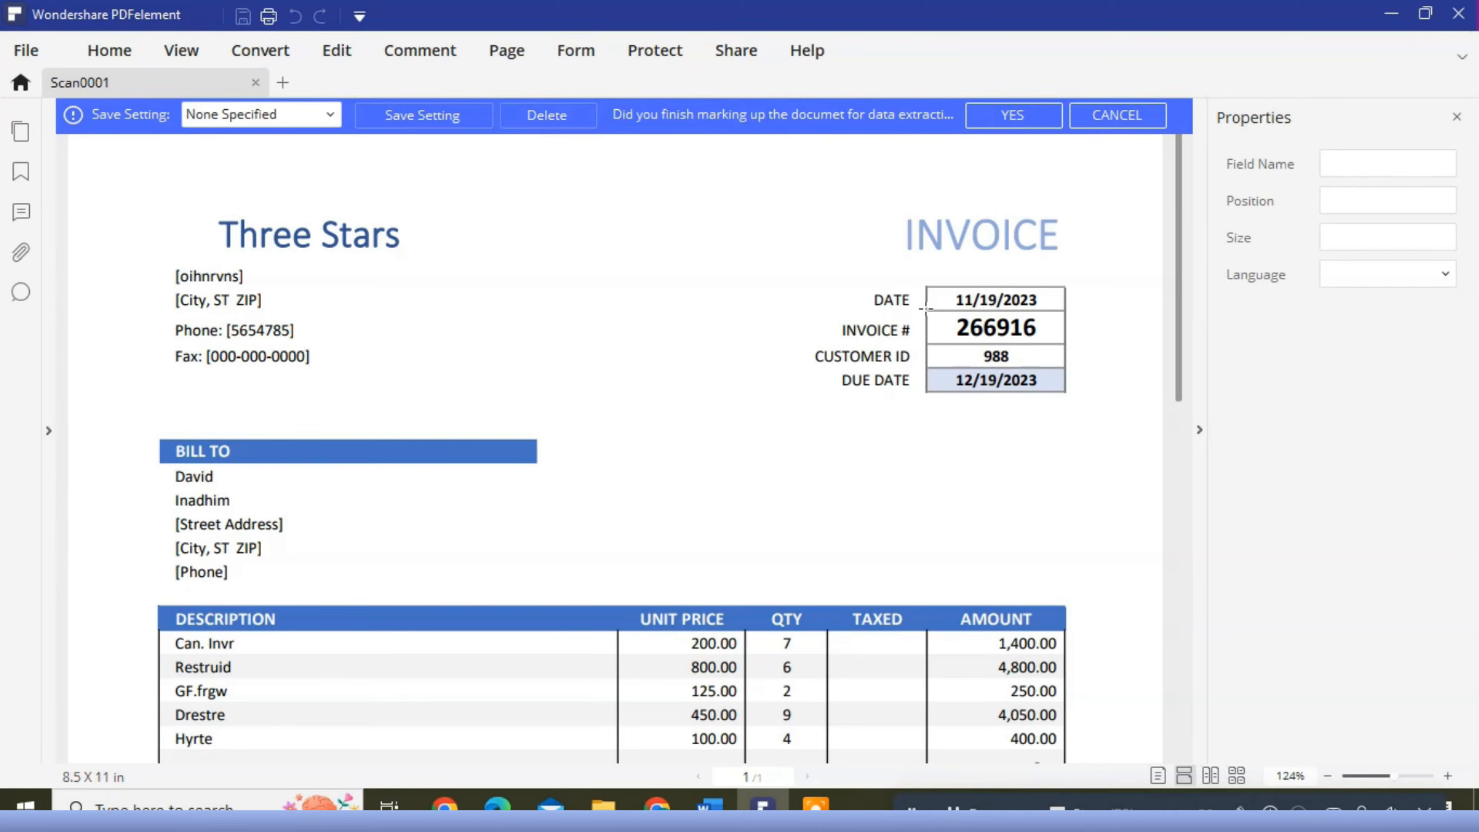
- Mark the INVOICE # value as a field named "Invoice No", about 77 by 19, and save the setting as "Extract invoice no"
{"action": "left_click_drag", "start_coordinate": [927, 309], "coordinate": [1065, 343]}
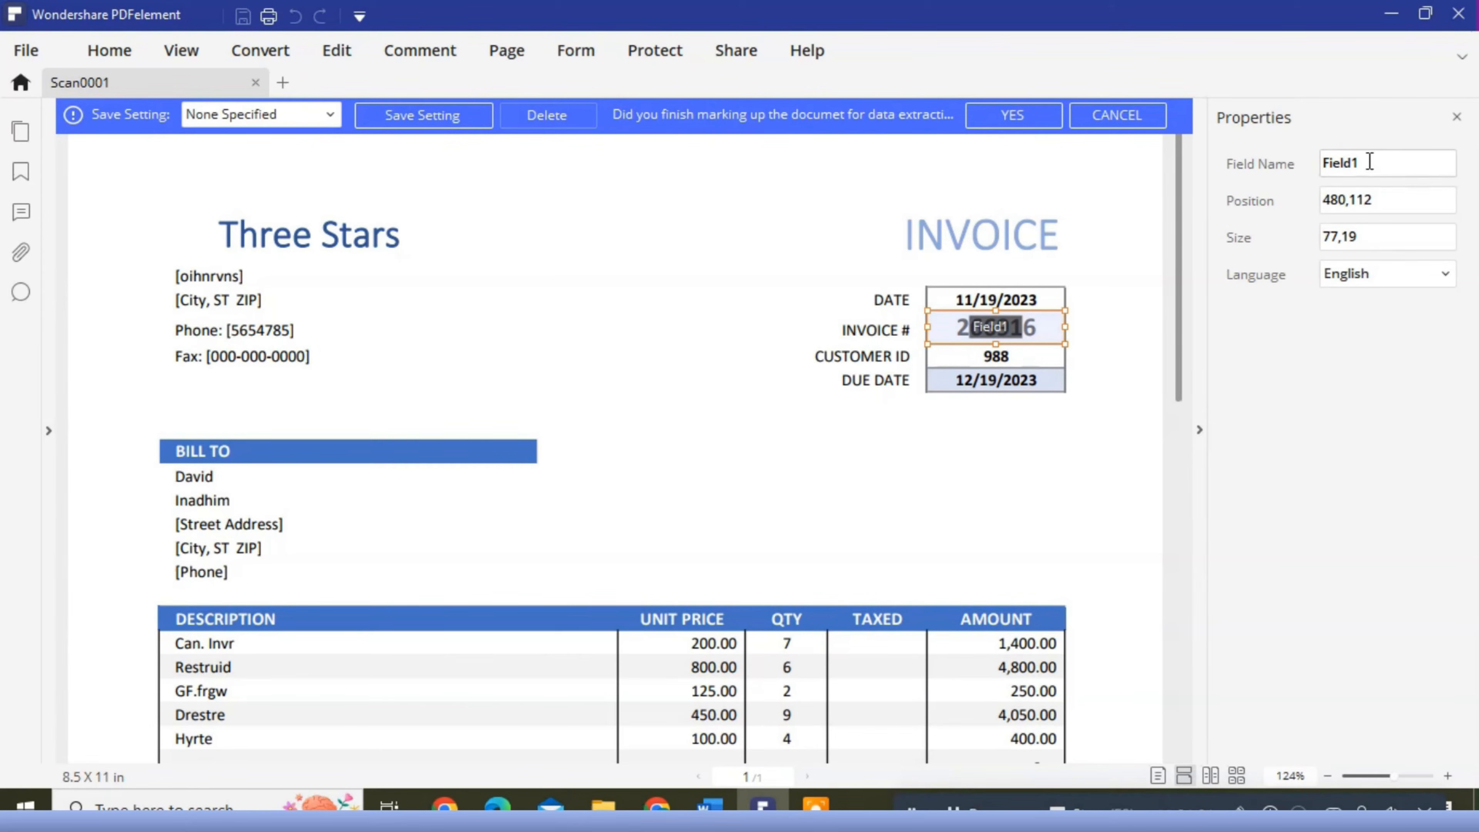
{"action": "left_click", "coordinate": [1368, 163]}
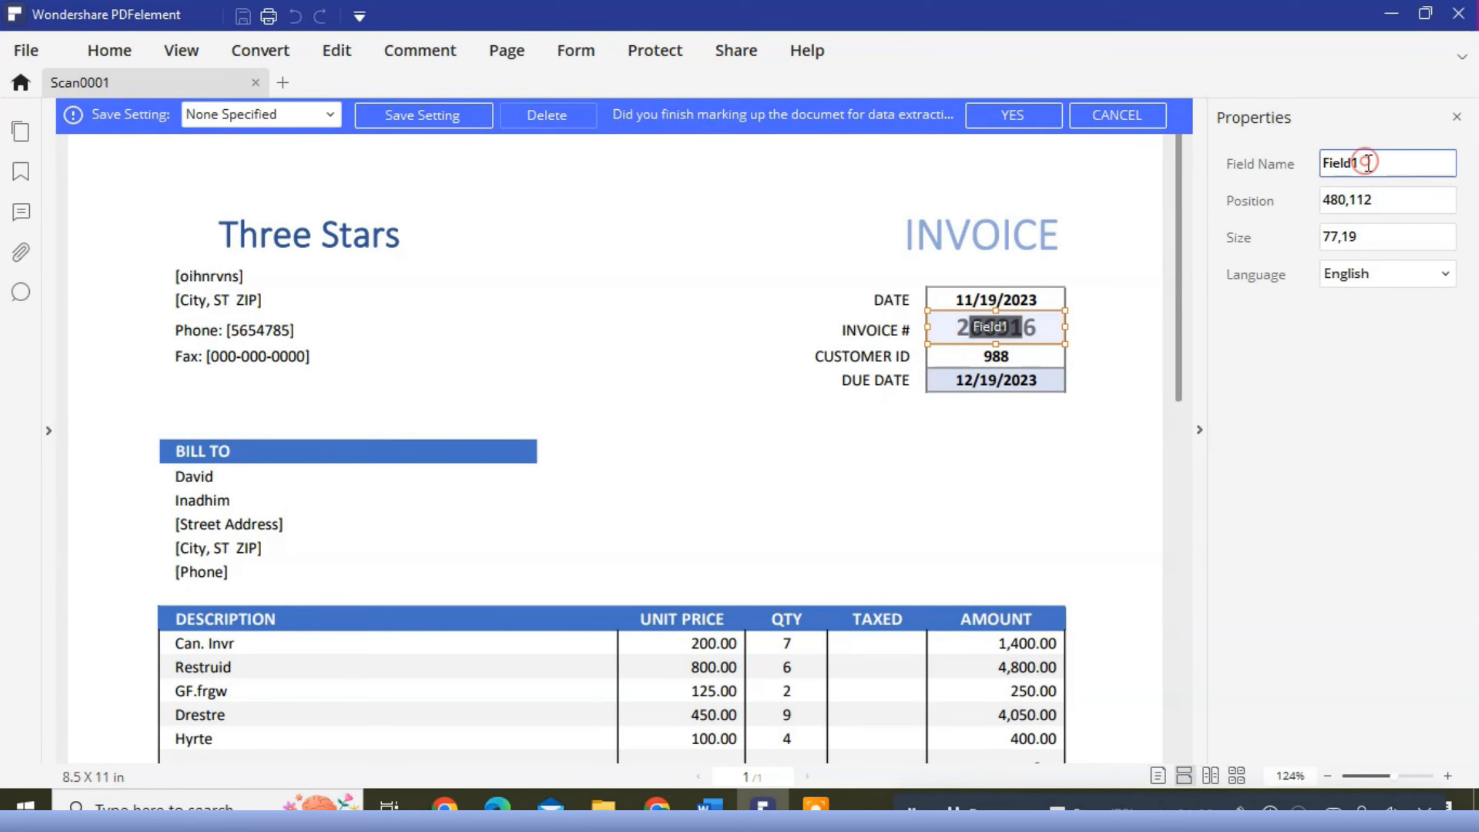
{"action": "key", "text": "BackSpace"}
{"action": "key", "text": "BackSpace"}
{"action": "key", "text": "BackSpace"}
{"action": "key", "text": "BackSpace"}
{"action": "key", "text": "BackSpace"}
{"action": "key", "text": "BackSpace"}
{"action": "left_click", "coordinate": [1025, 119]}
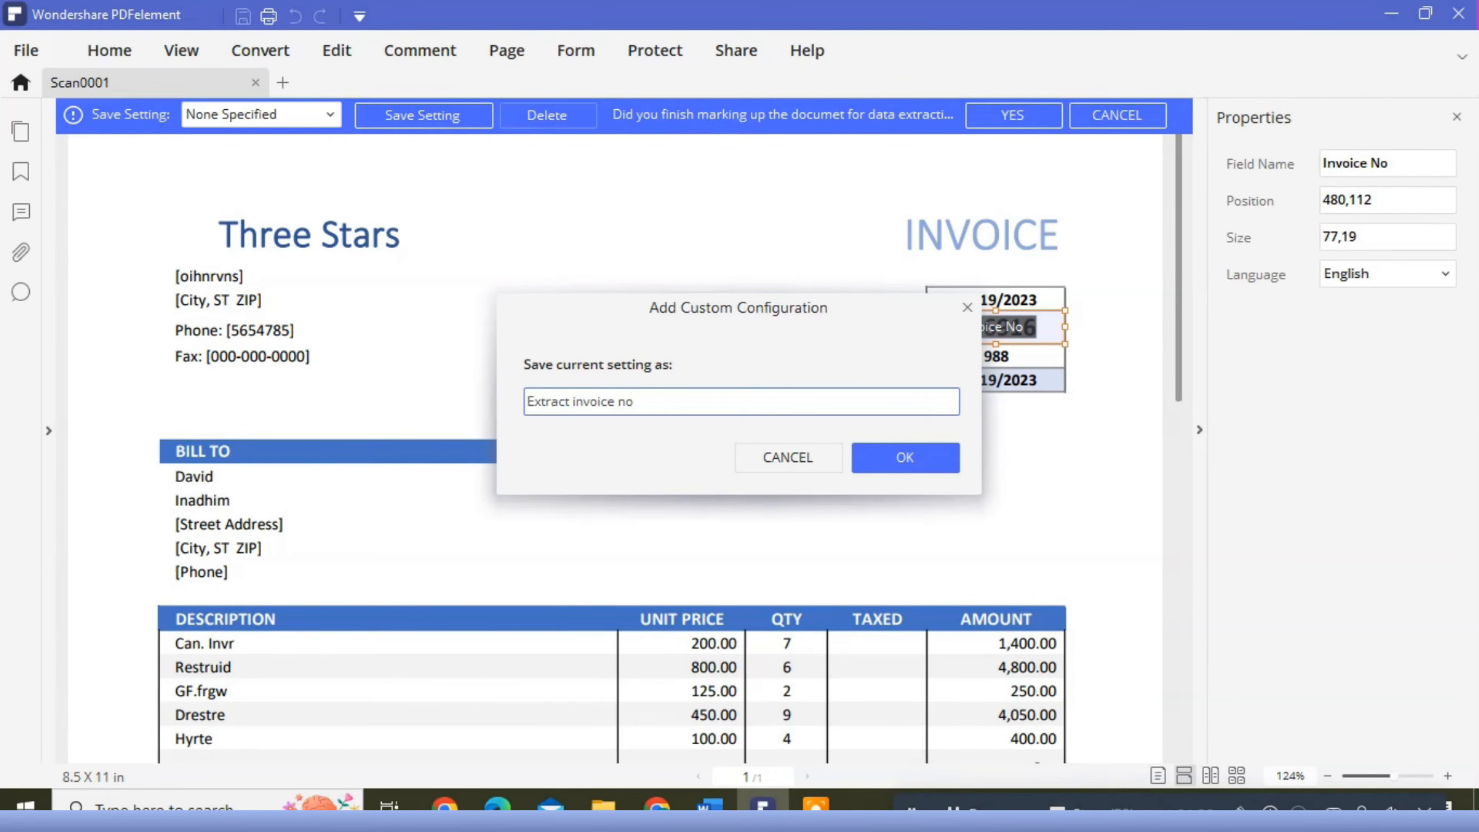
{"action": "left_click", "coordinate": [900, 459]}
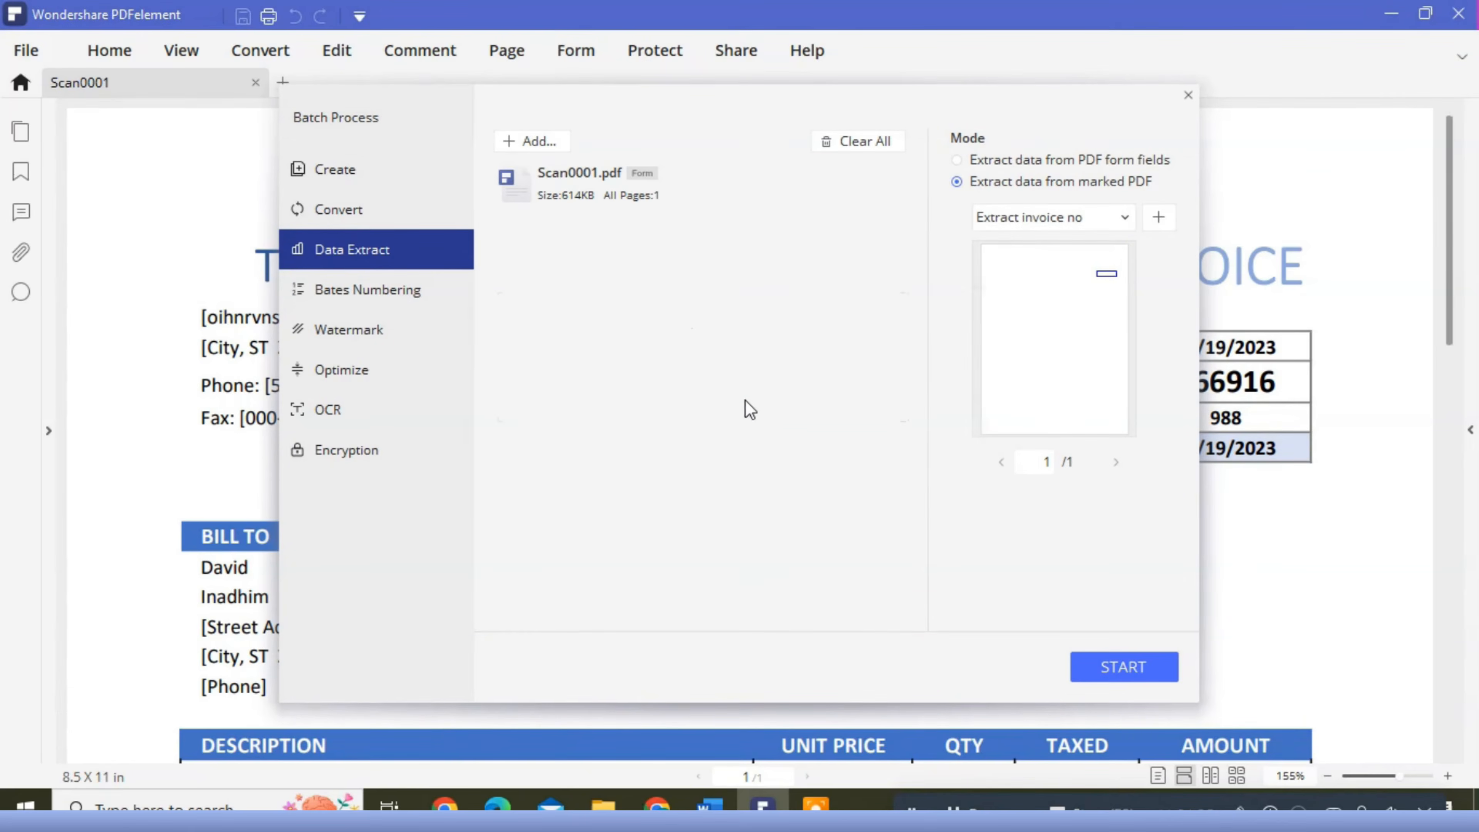
- Add all scans from Scan0001.pdf to Scan0064.pdf in New folder (2) to the data extraction batch
{"action": "left_click", "coordinate": [531, 142]}
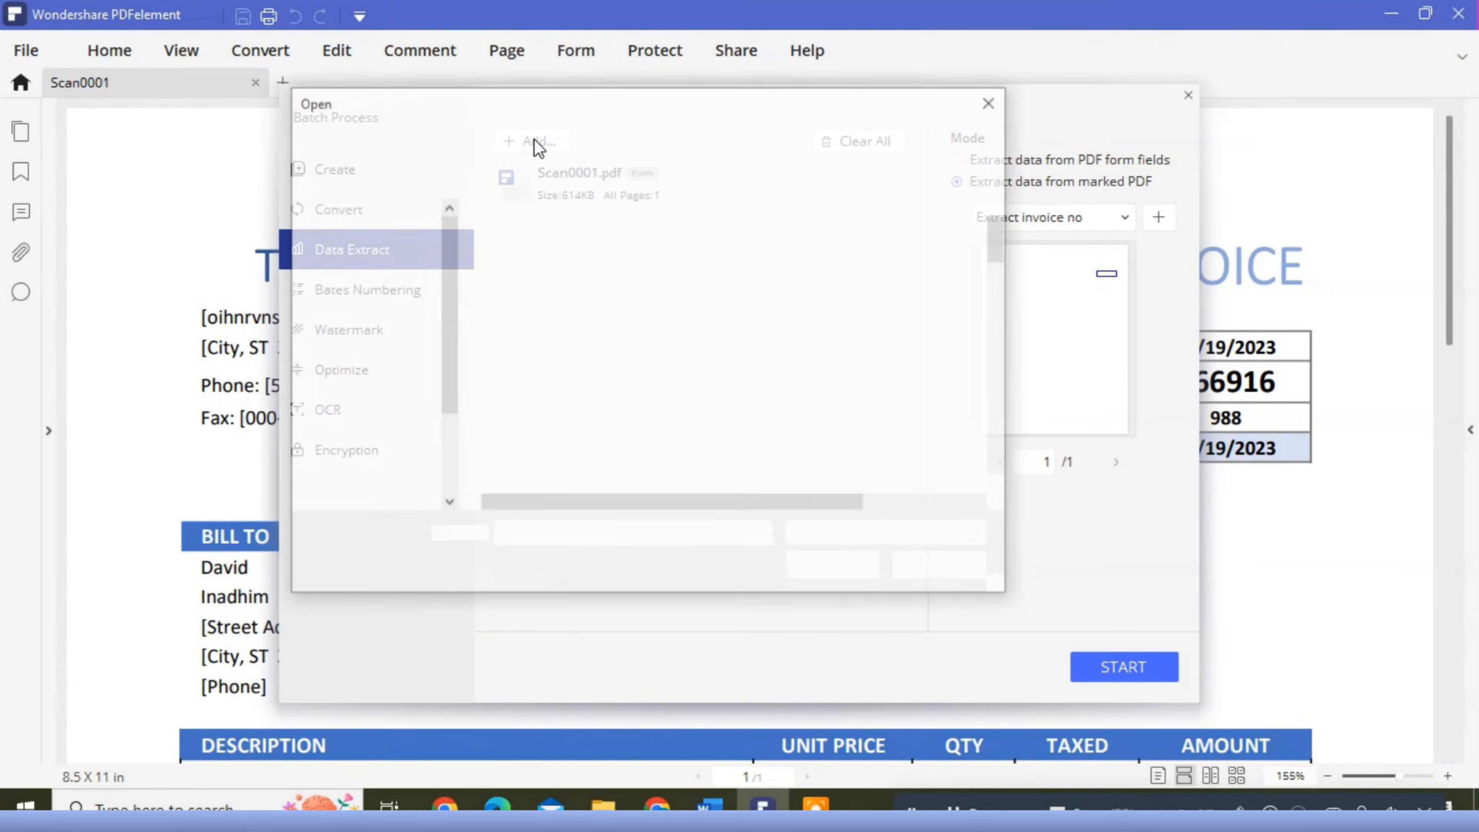
{"action": "left_click", "coordinate": [547, 243]}
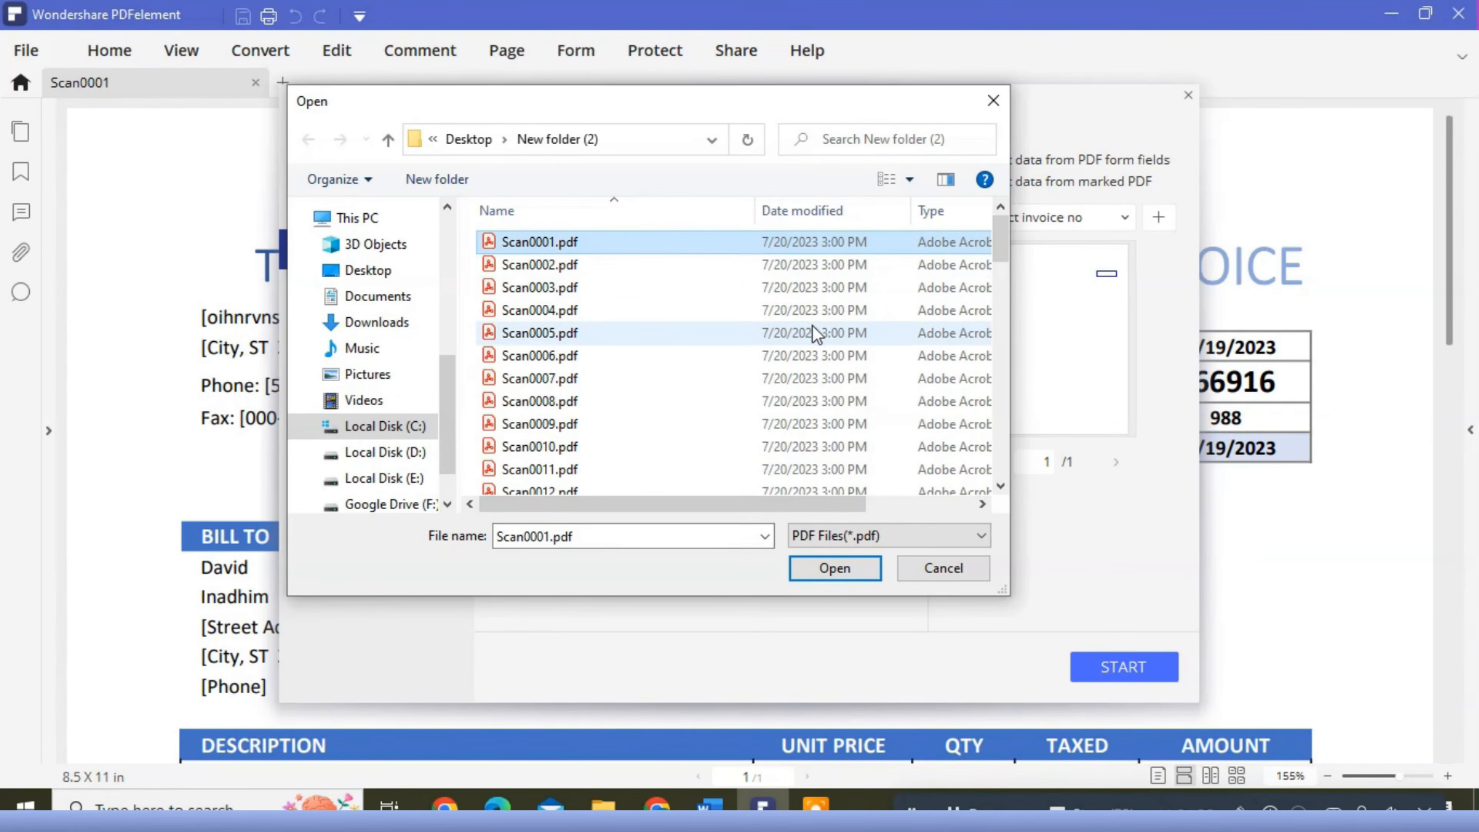
{"action": "scroll", "coordinate": [807, 328], "scroll_direction": "down", "scroll_amount": 9}
{"action": "scroll", "coordinate": [812, 326], "scroll_direction": "down", "scroll_amount": 8}
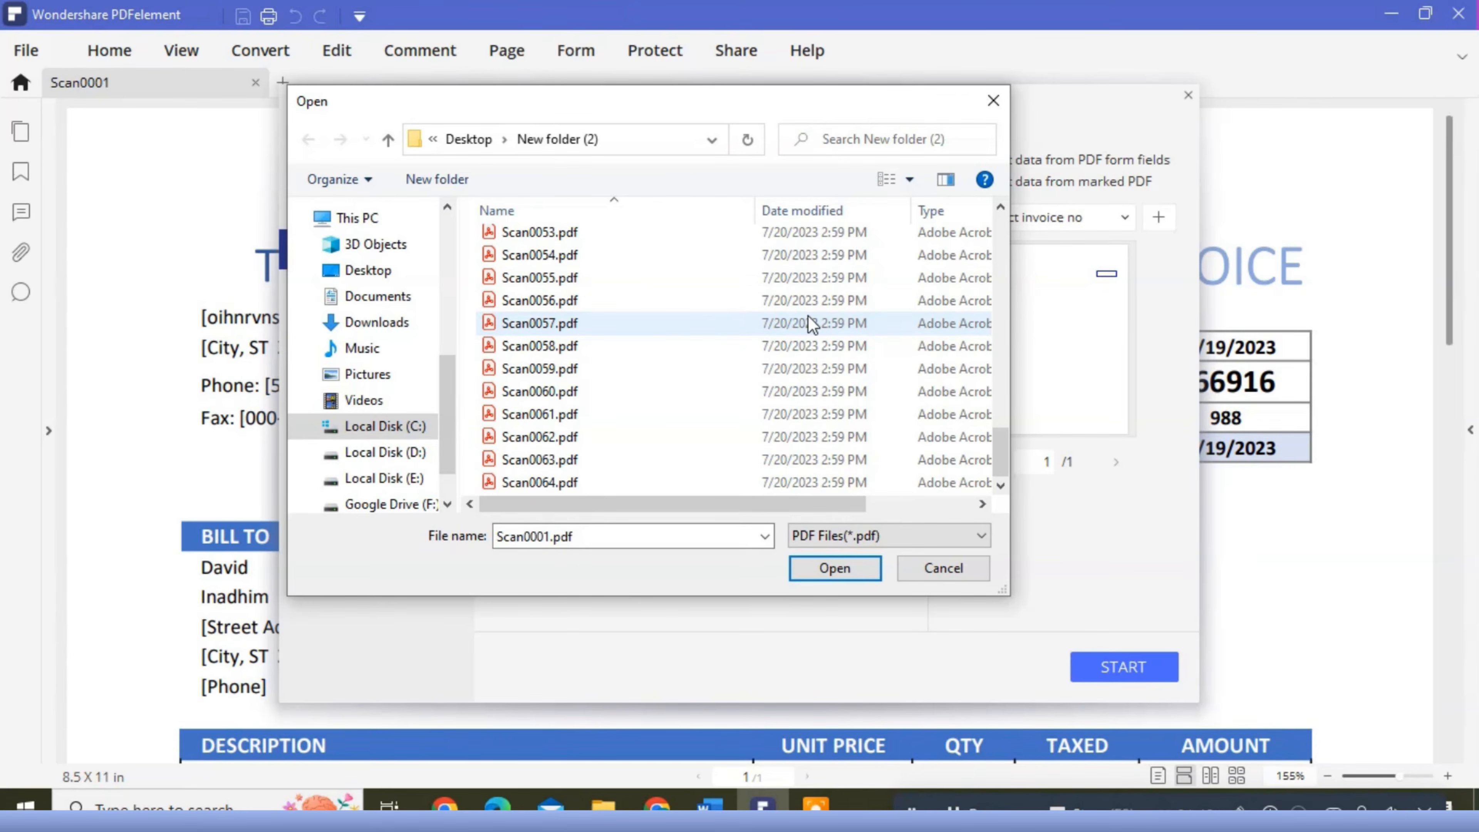
{"action": "left_click", "coordinate": [550, 482], "text": "shift"}
{"action": "left_click", "coordinate": [838, 568]}
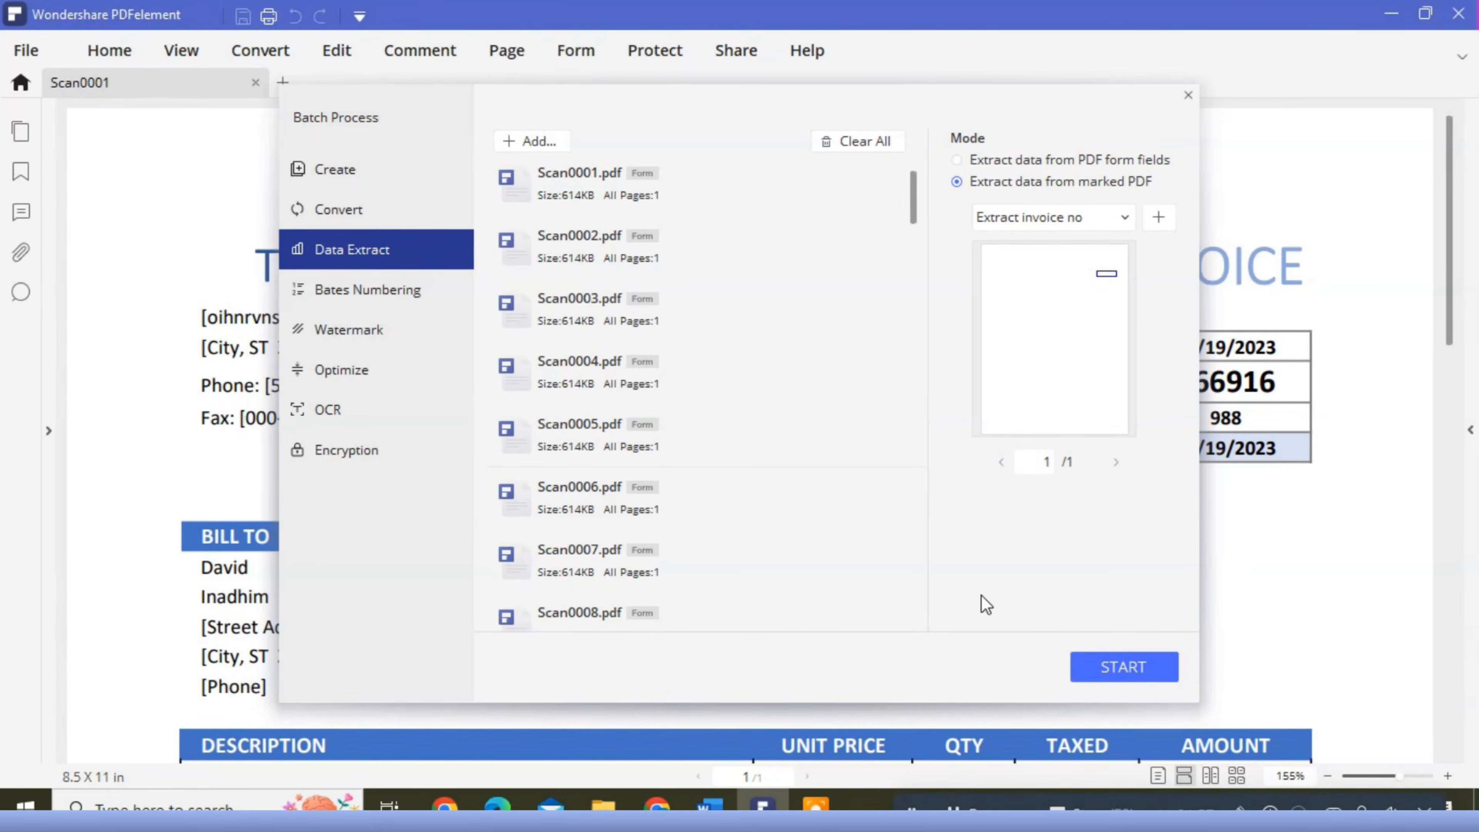
- Run the batch extraction, saving the results as DataExtract.csv in New folder (2)
{"action": "left_click", "coordinate": [1125, 668]}
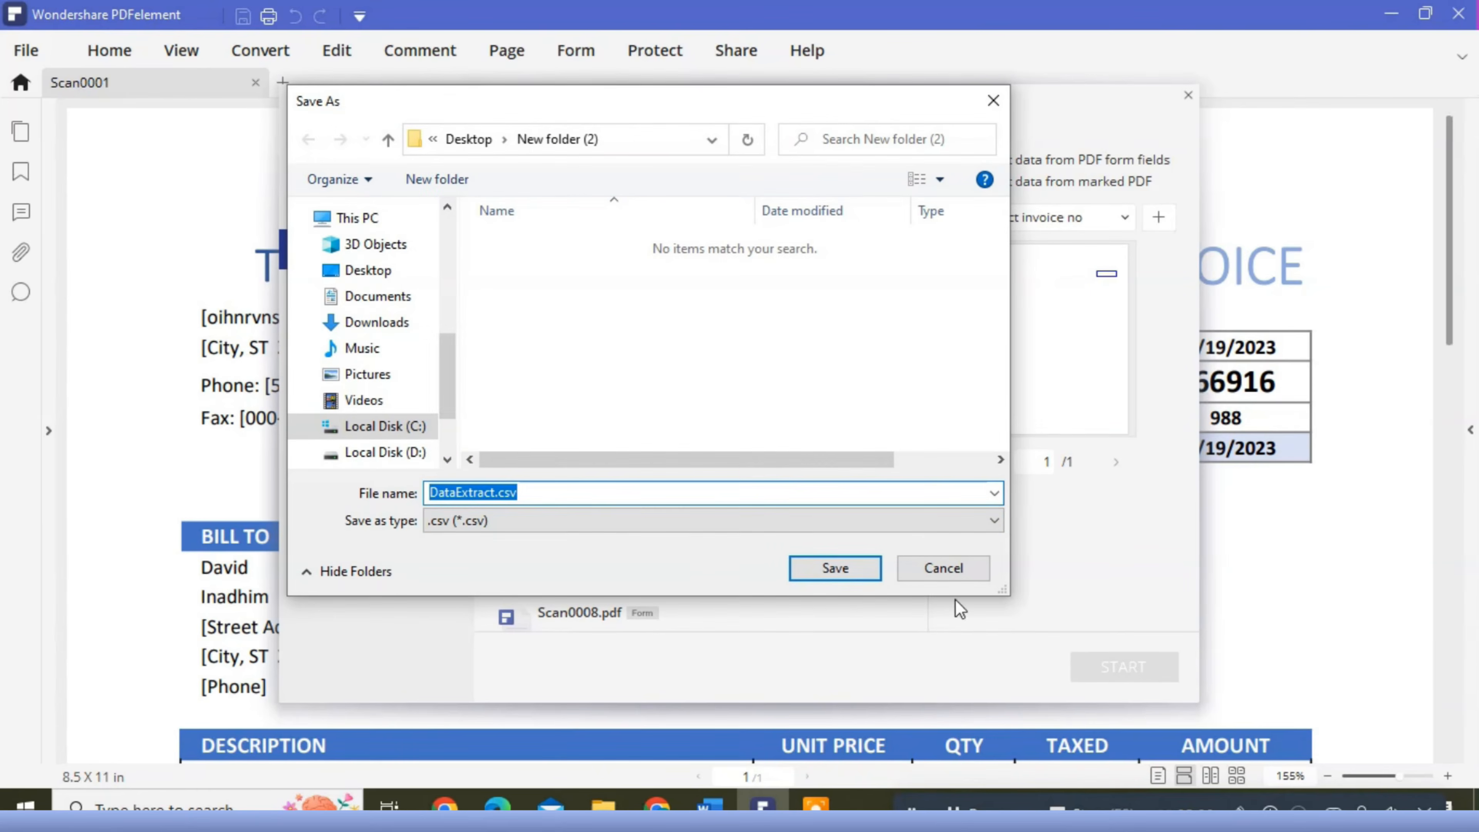
{"action": "left_click", "coordinate": [841, 570]}
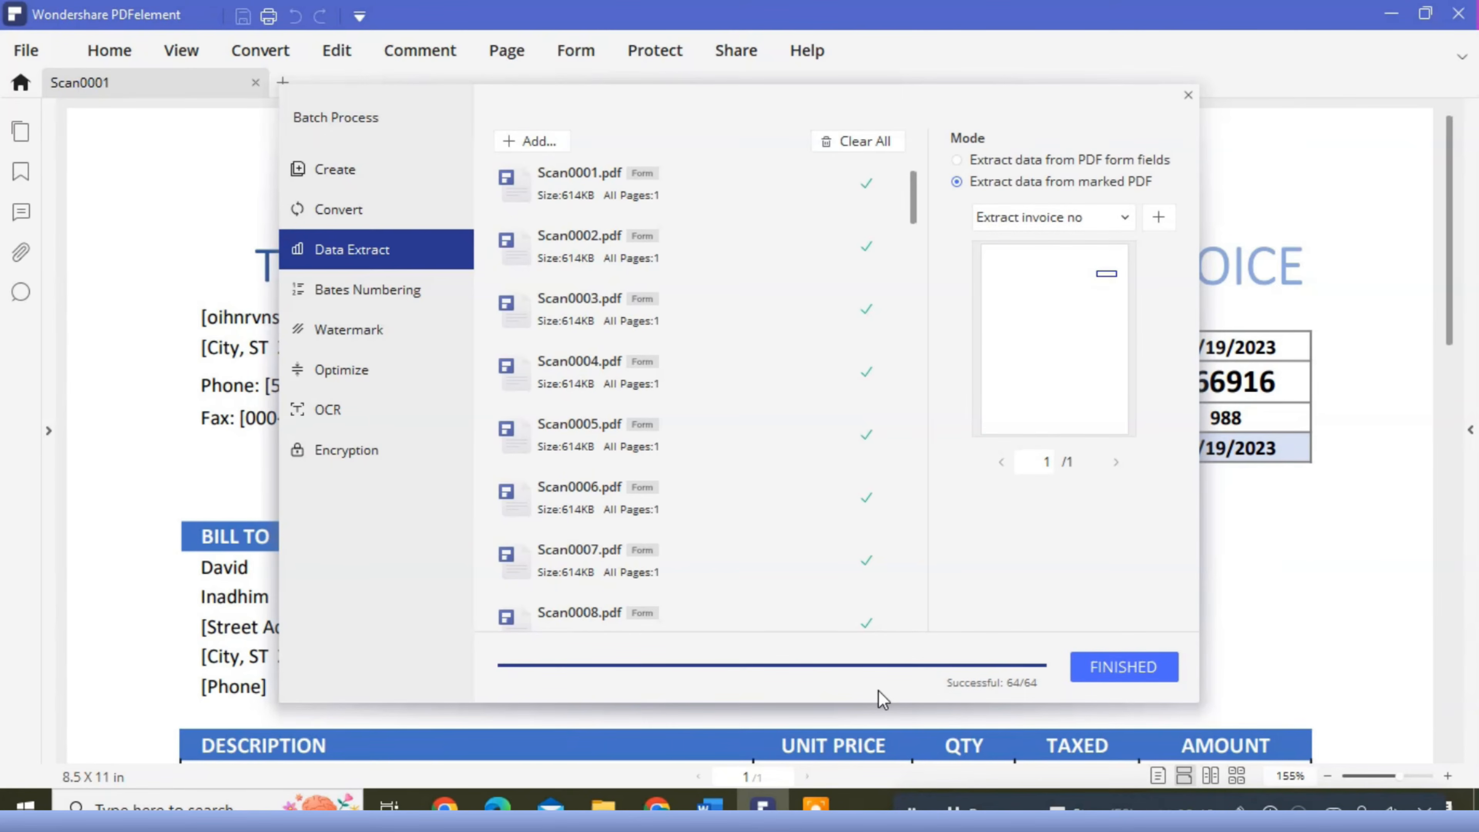
{"action": "left_click", "coordinate": [1142, 670]}
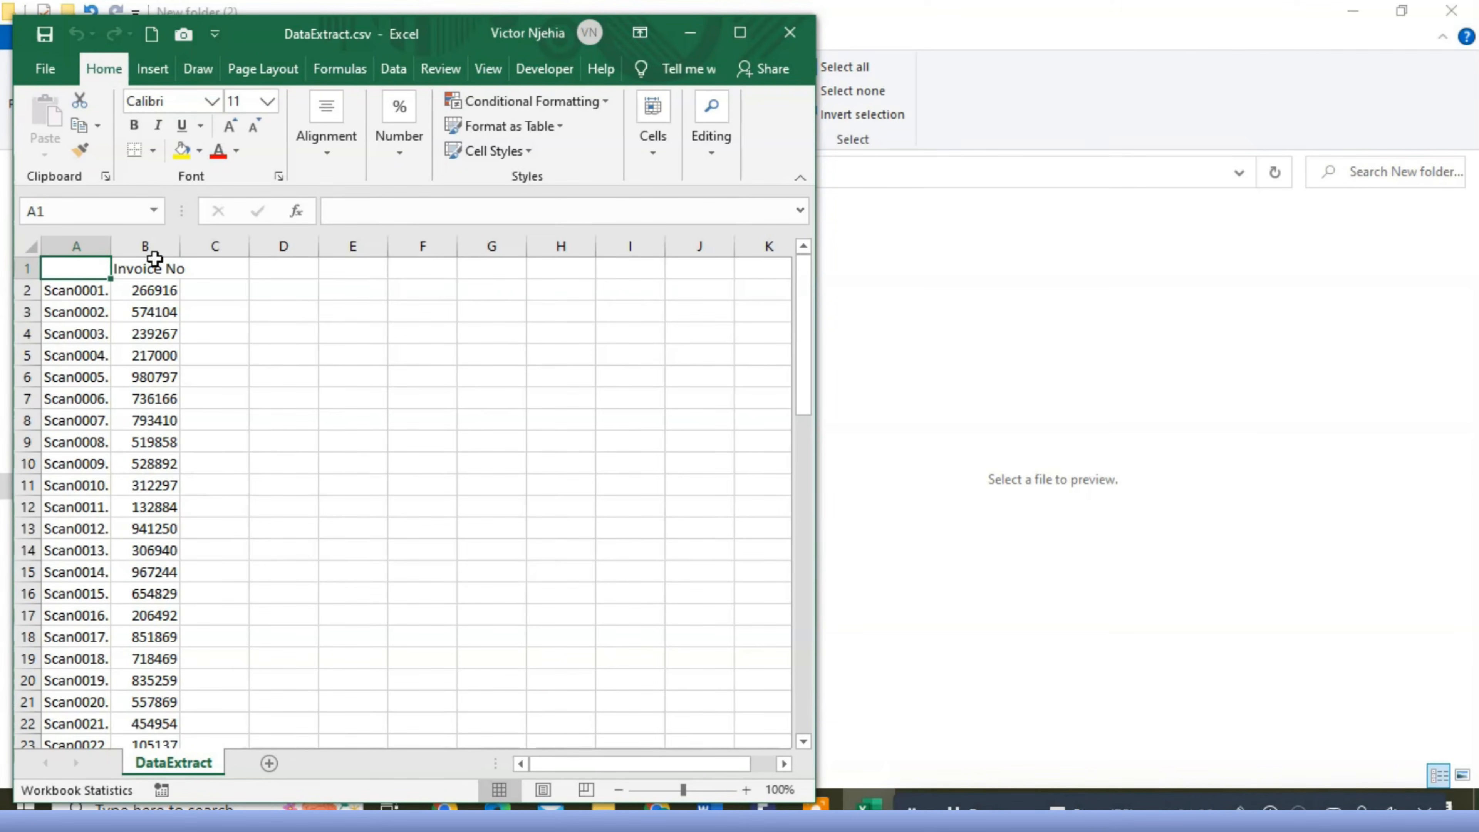
- Widen column A of DataExtract.csv to fit the file names, and clear away the folder and PDFelement windows
{"action": "left_click_drag", "start_coordinate": [110, 246], "coordinate": [187, 247]}
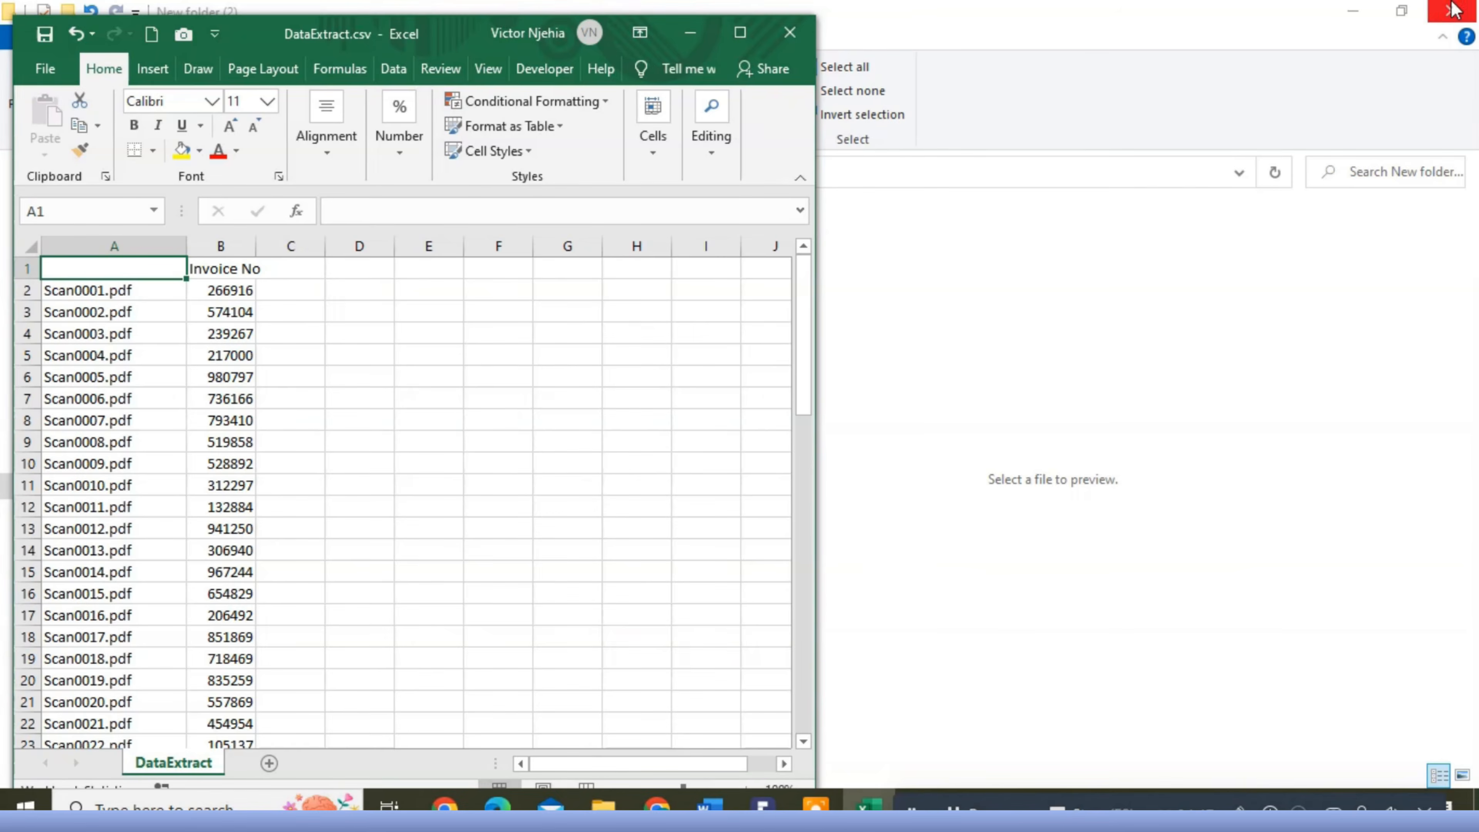
{"action": "left_click", "coordinate": [1354, 12]}
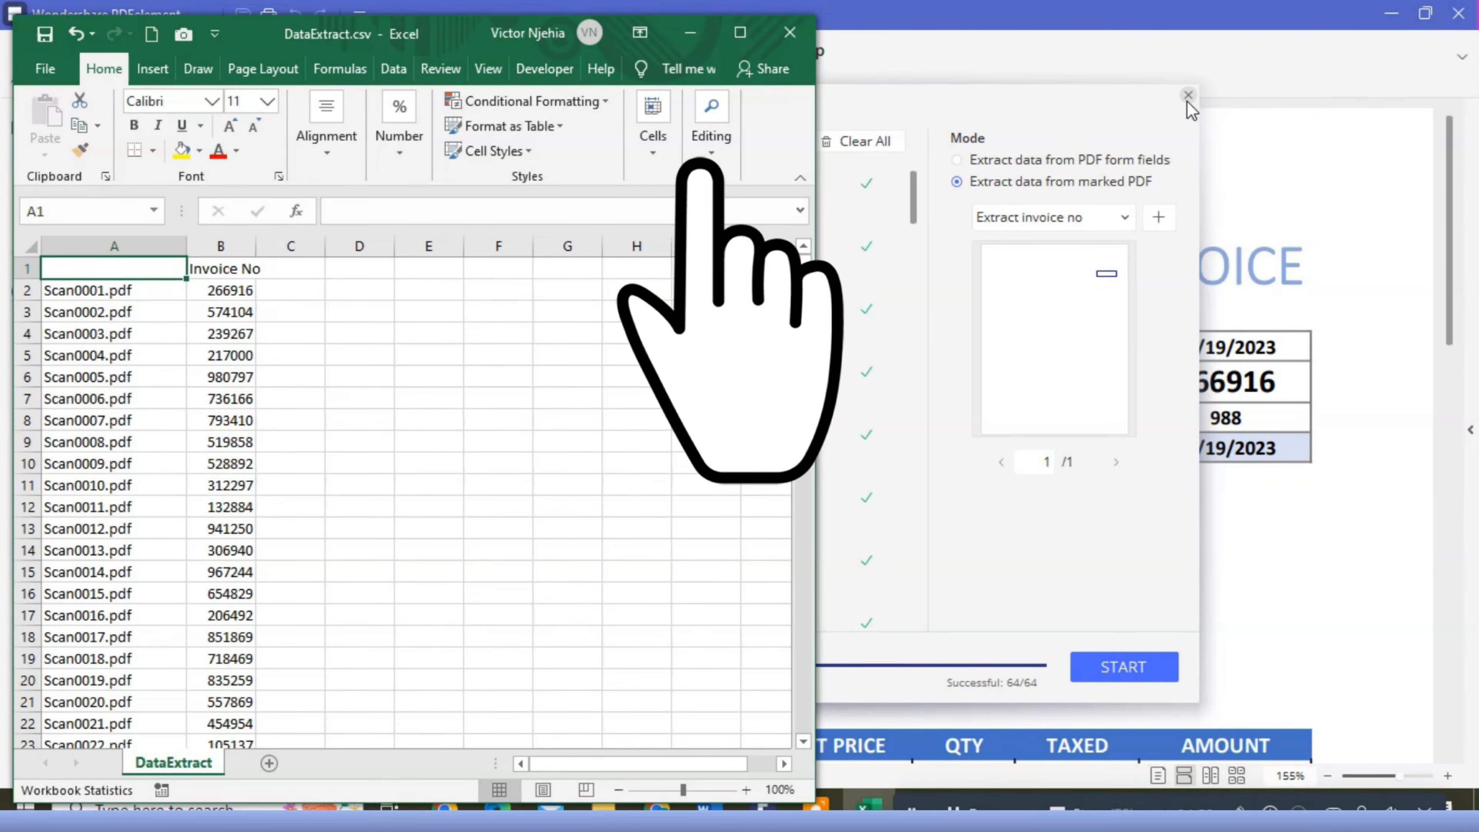
{"action": "left_click", "coordinate": [1186, 96]}
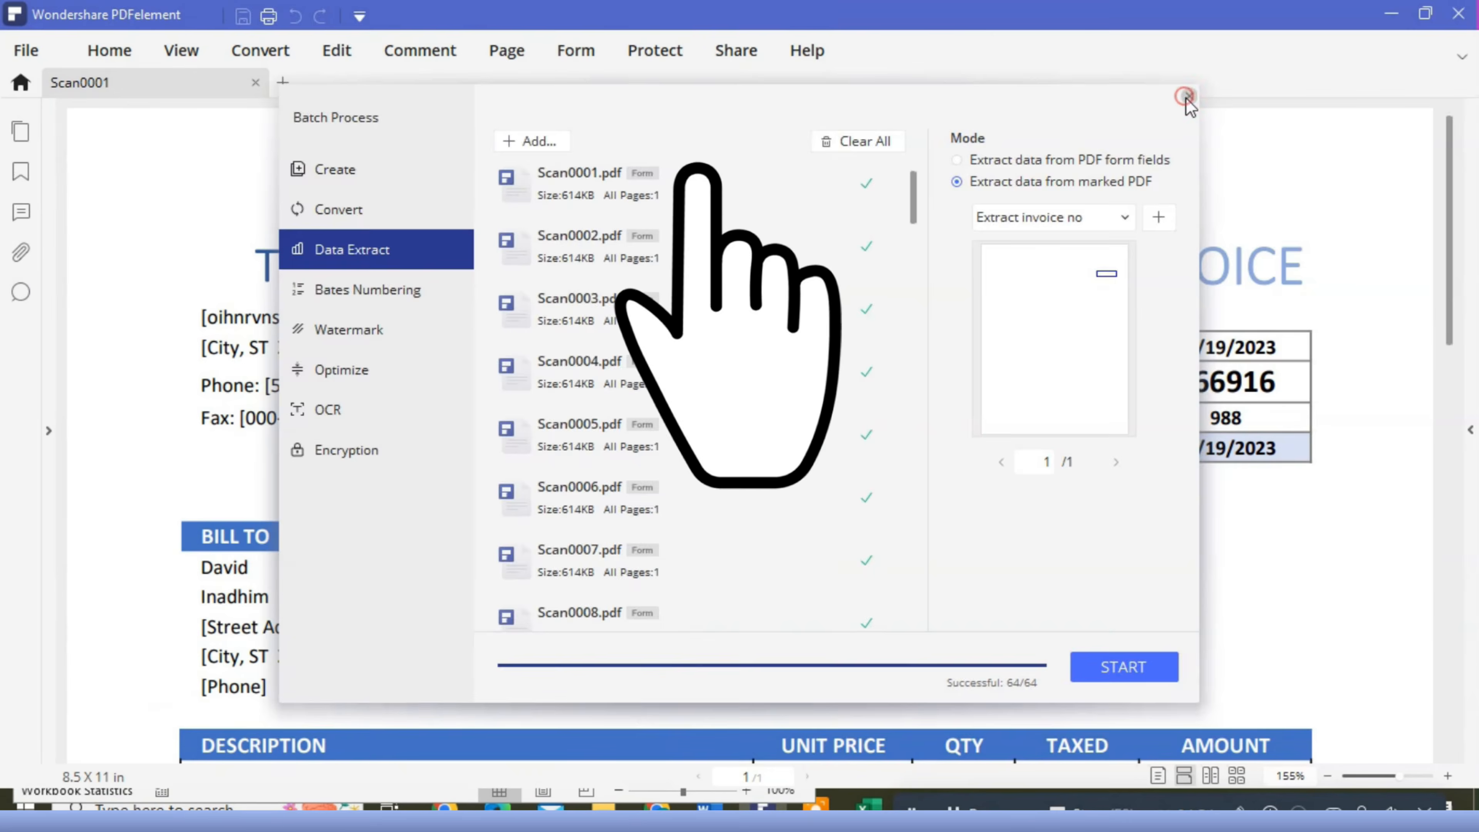
{"action": "left_click", "coordinate": [1458, 14]}
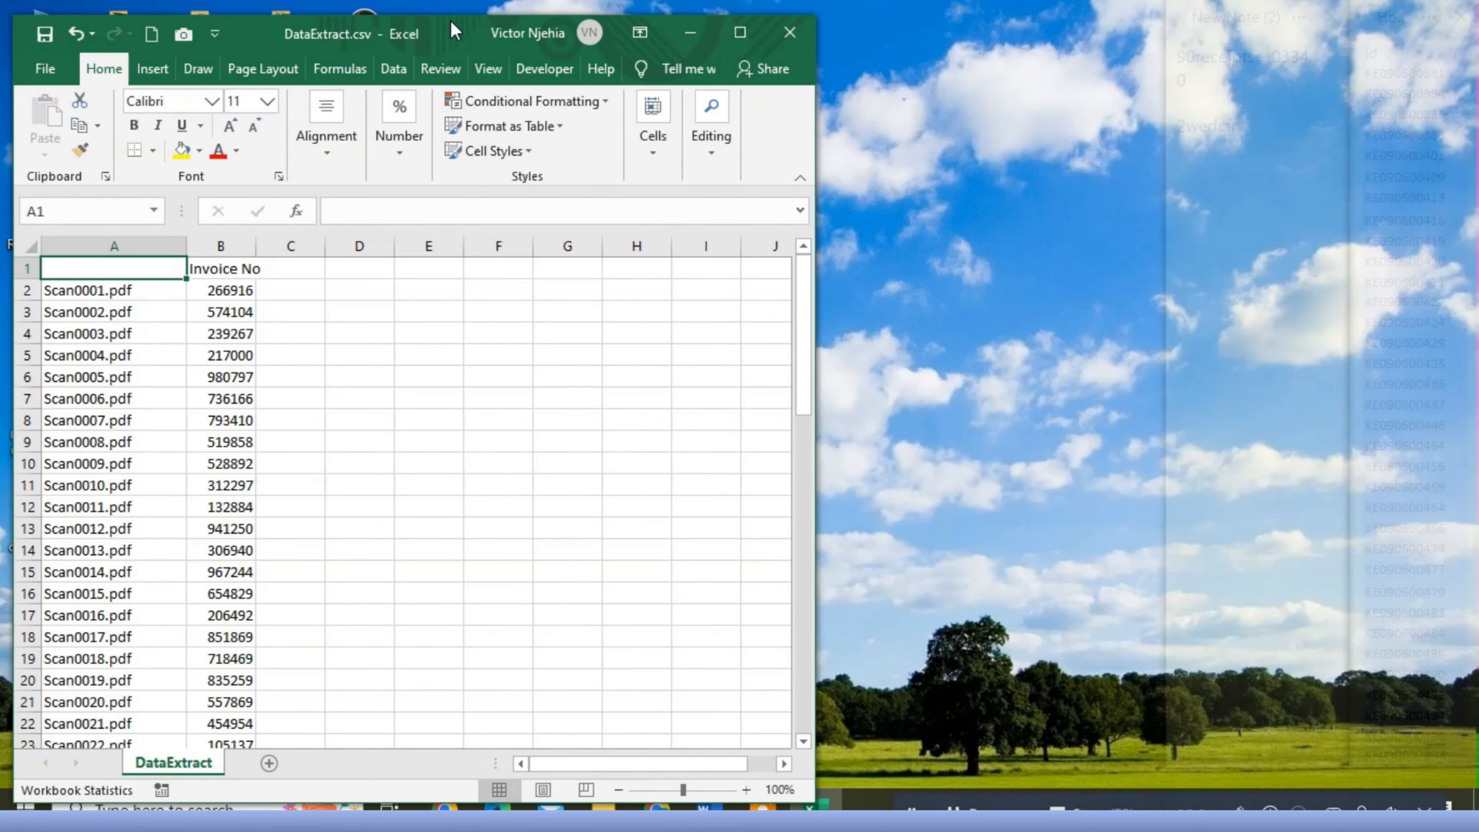
- Arrange the Rename the Multiple files workbook and DataExtract.csv side by side
{"action": "left_click_drag", "start_coordinate": [451, 23], "coordinate": [993, 112]}
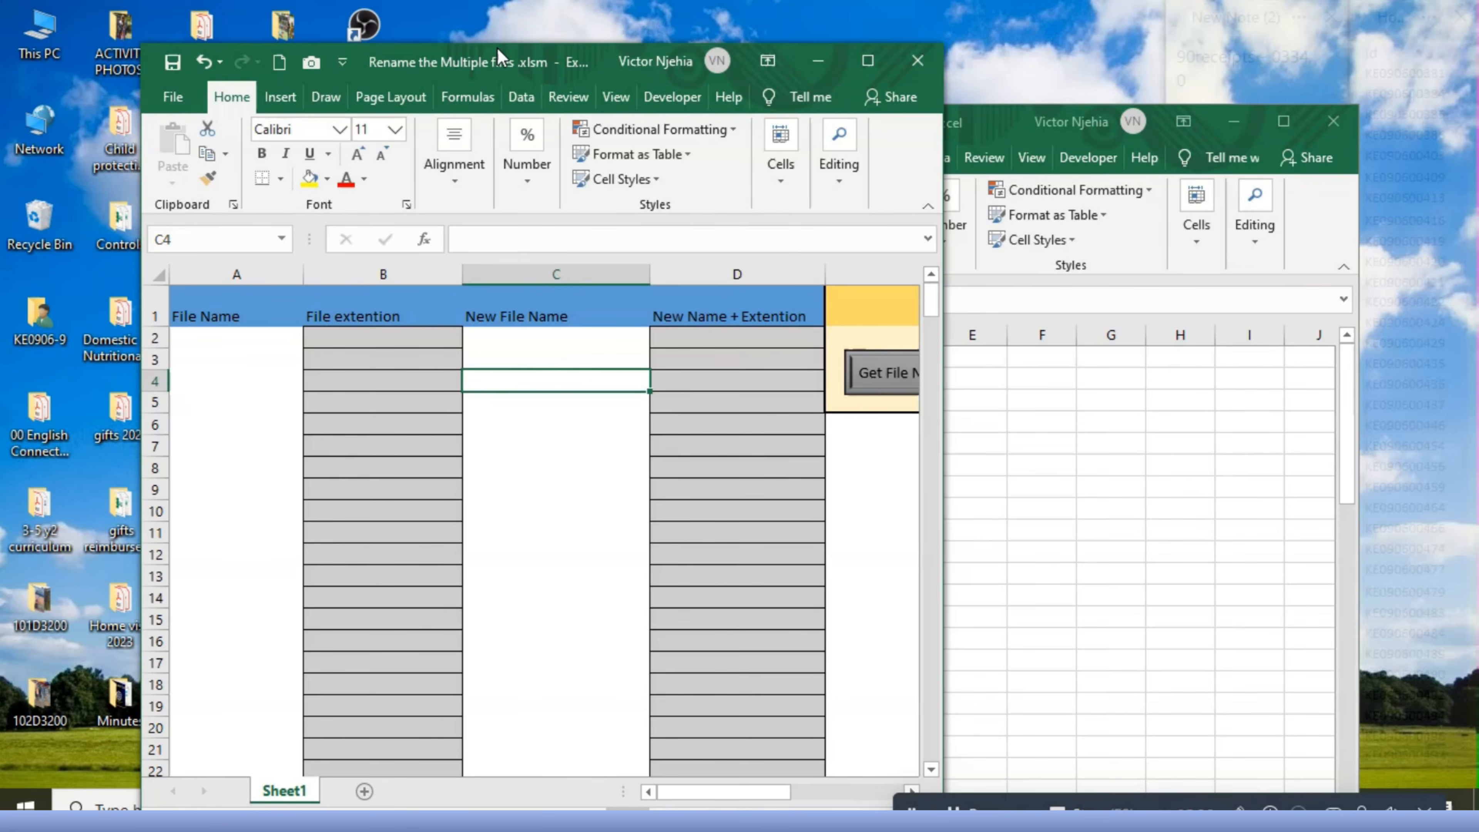
{"action": "left_click_drag", "start_coordinate": [489, 60], "coordinate": [354, 37]}
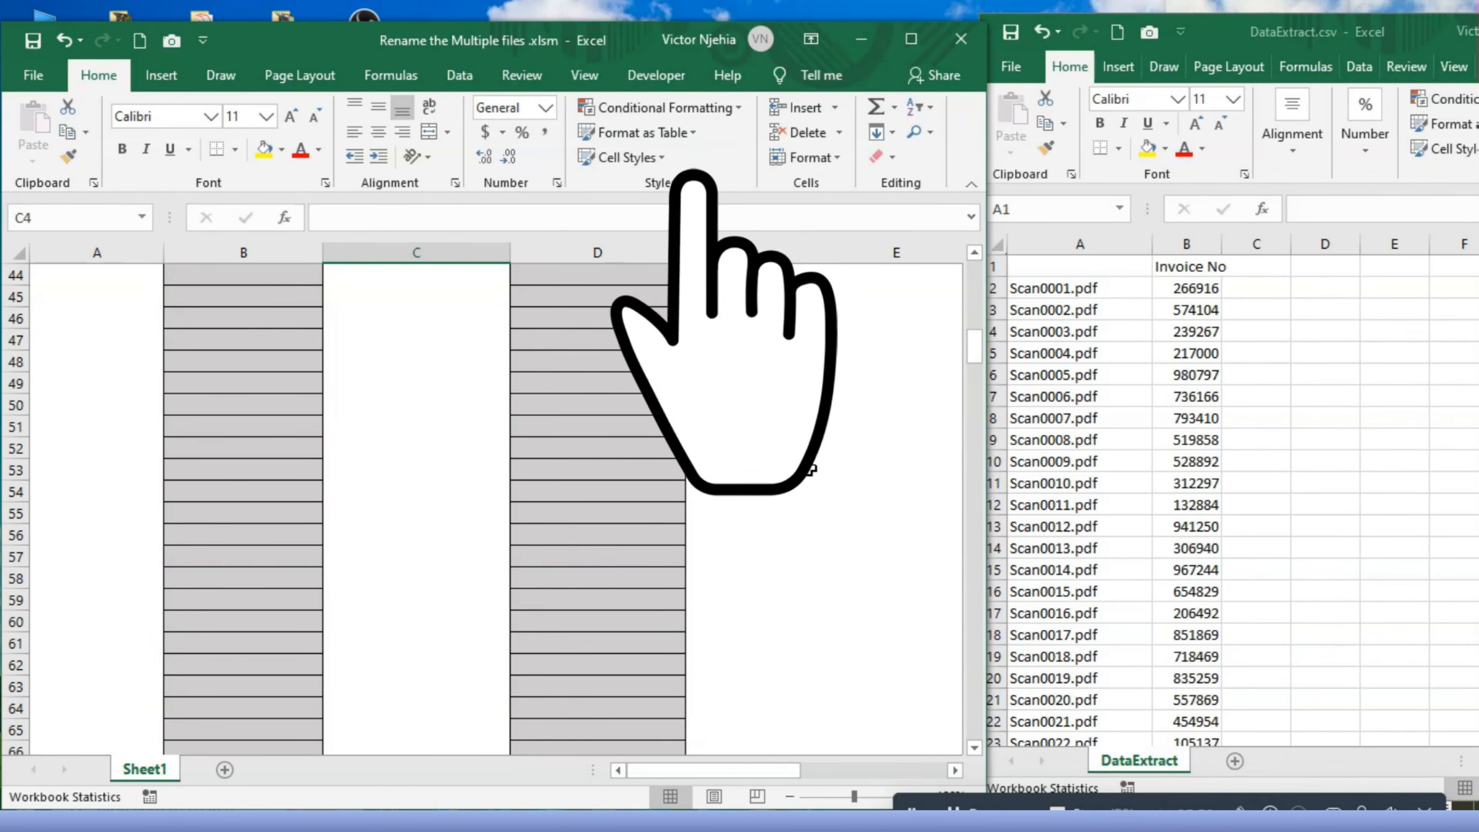
{"action": "scroll", "coordinate": [810, 469], "scroll_direction": "up", "scroll_amount": 6}
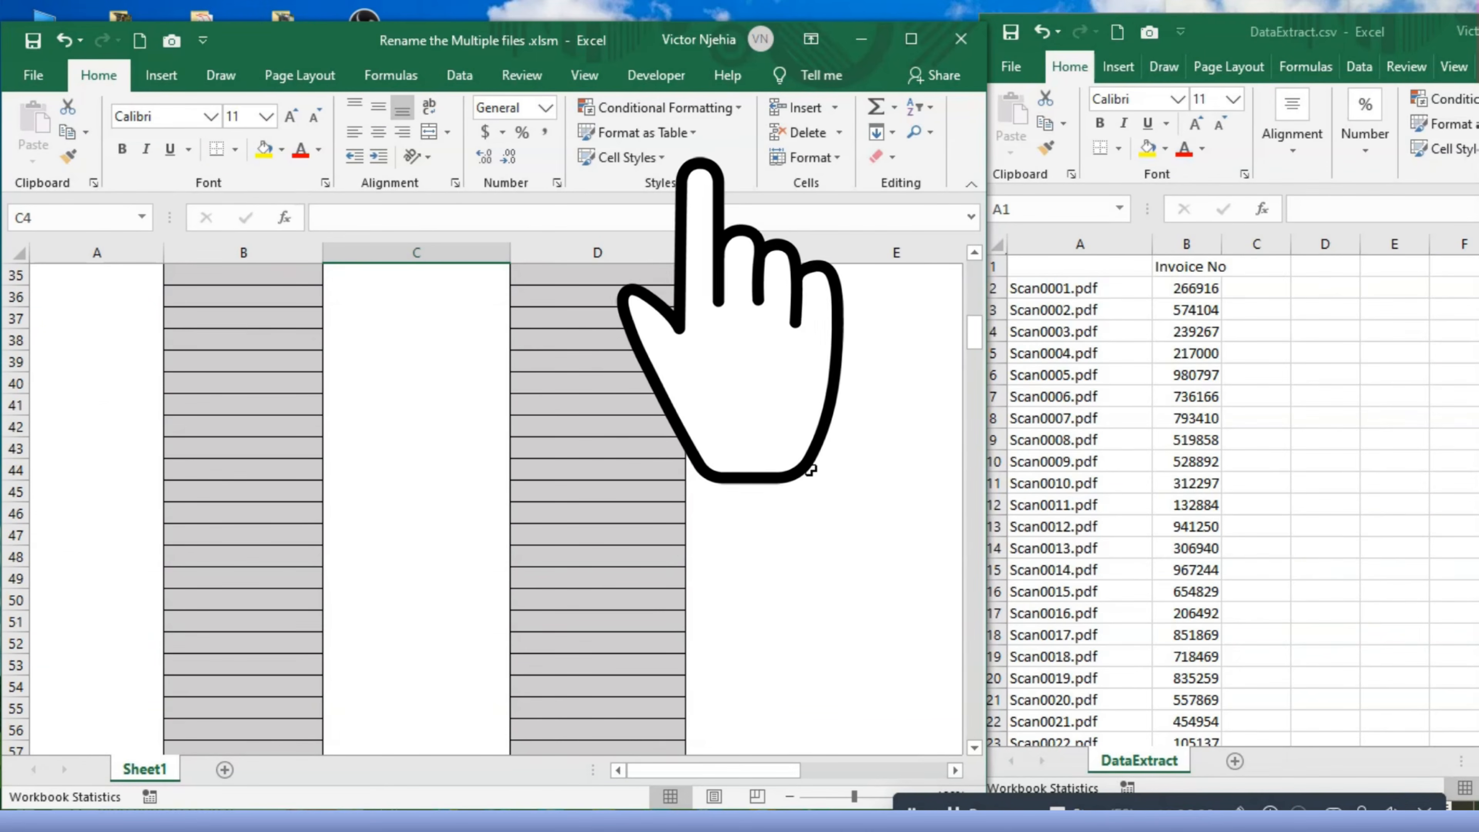
{"action": "scroll", "coordinate": [810, 469], "scroll_direction": "up", "scroll_amount": 8}
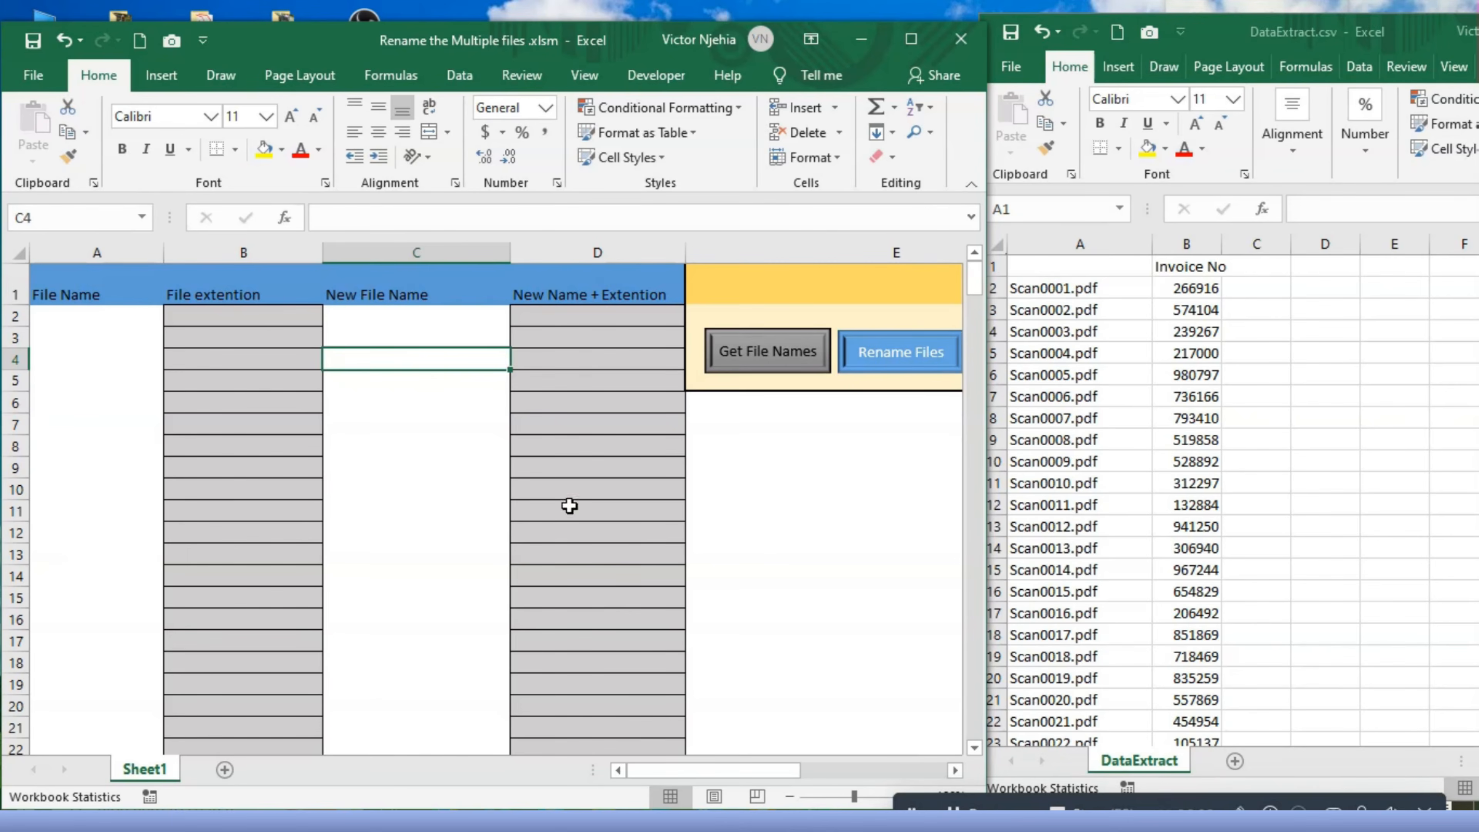
- Copy the file names in A2 to A65 of DataExtract.csv into the rename workbook's File Name column starting at A2
{"action": "left_click", "coordinate": [104, 318]}
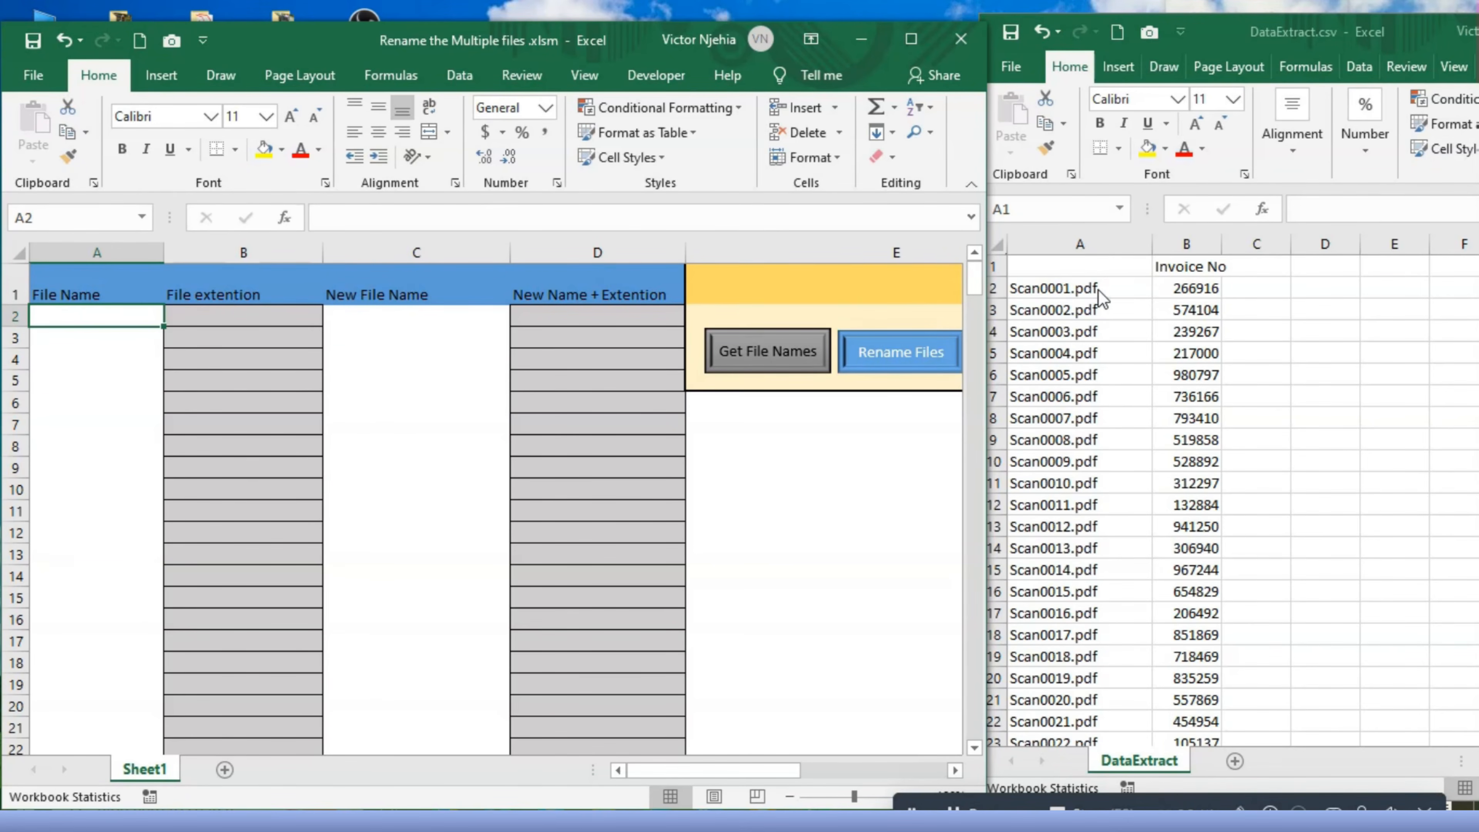
{"action": "left_click", "coordinate": [1075, 289]}
{"action": "left_click_drag", "start_coordinate": [1075, 290], "coordinate": [1048, 628]}
{"action": "key", "text": "ctrl+c"}
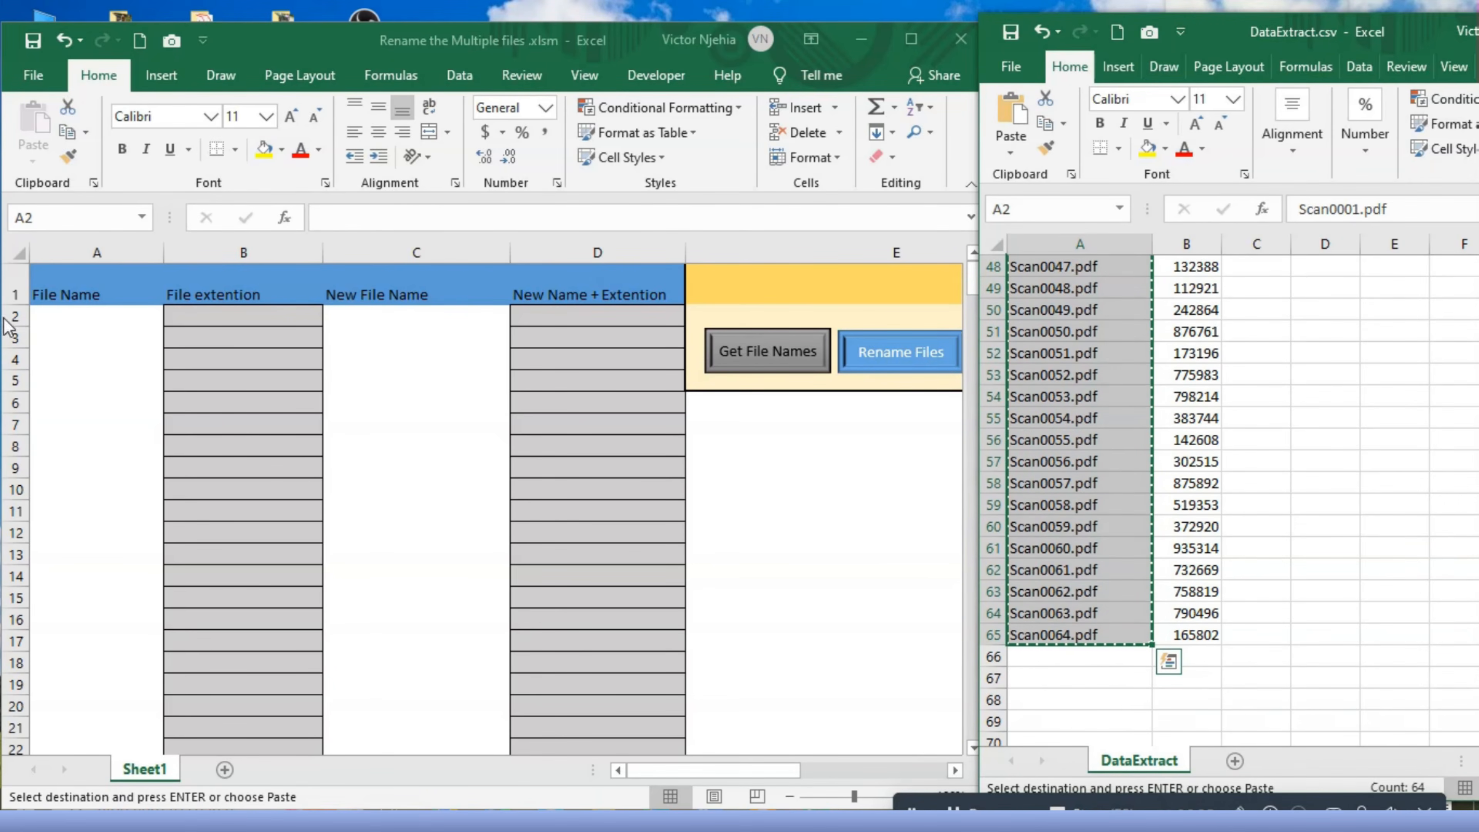
{"action": "left_click", "coordinate": [56, 318]}
{"action": "key", "text": "ctrl+v"}
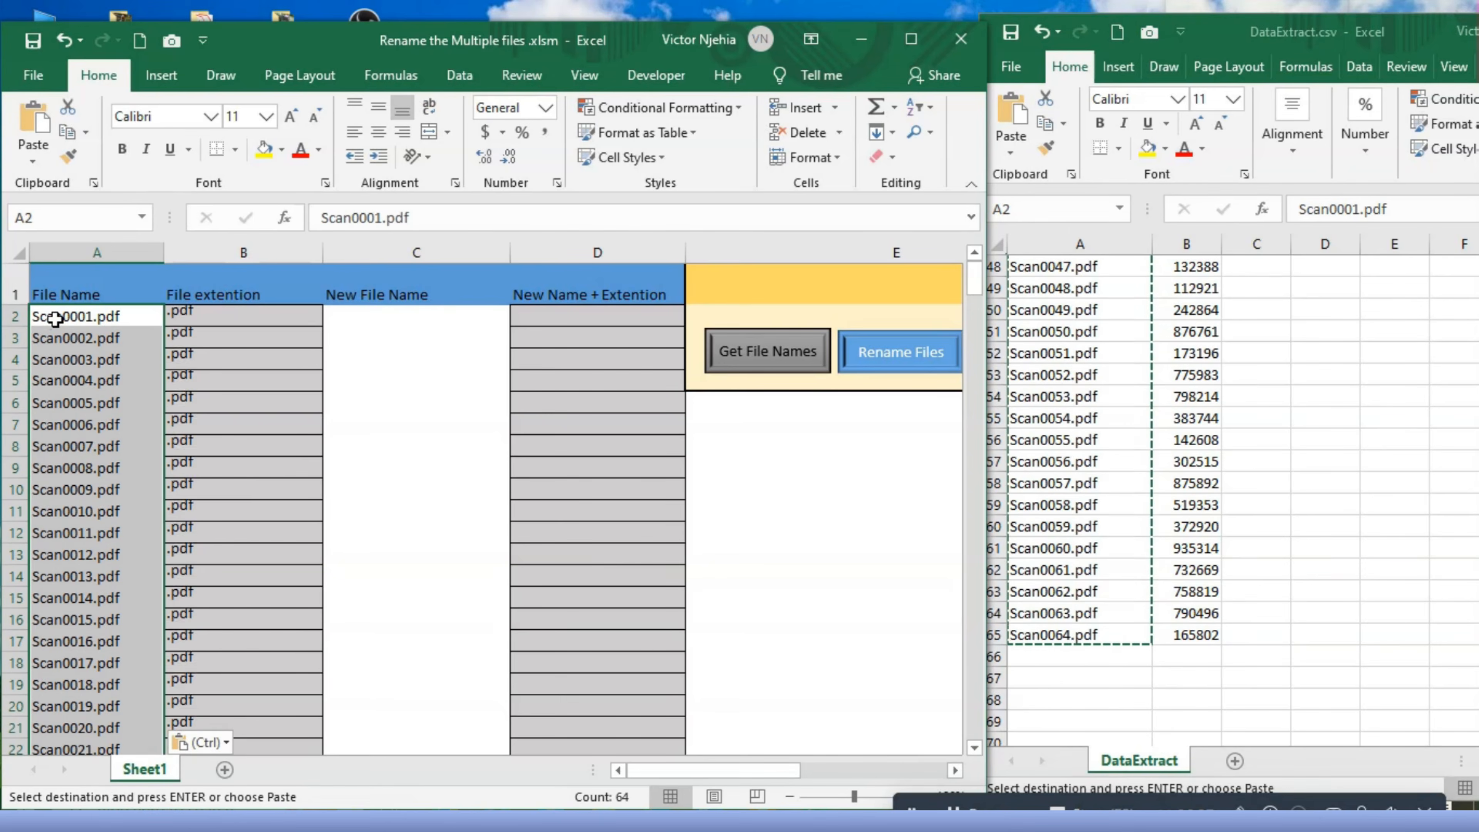
- Copy the extracted invoice numbers in cells B2 to B65 of DataExtract.csv
{"action": "left_click", "coordinate": [382, 326]}
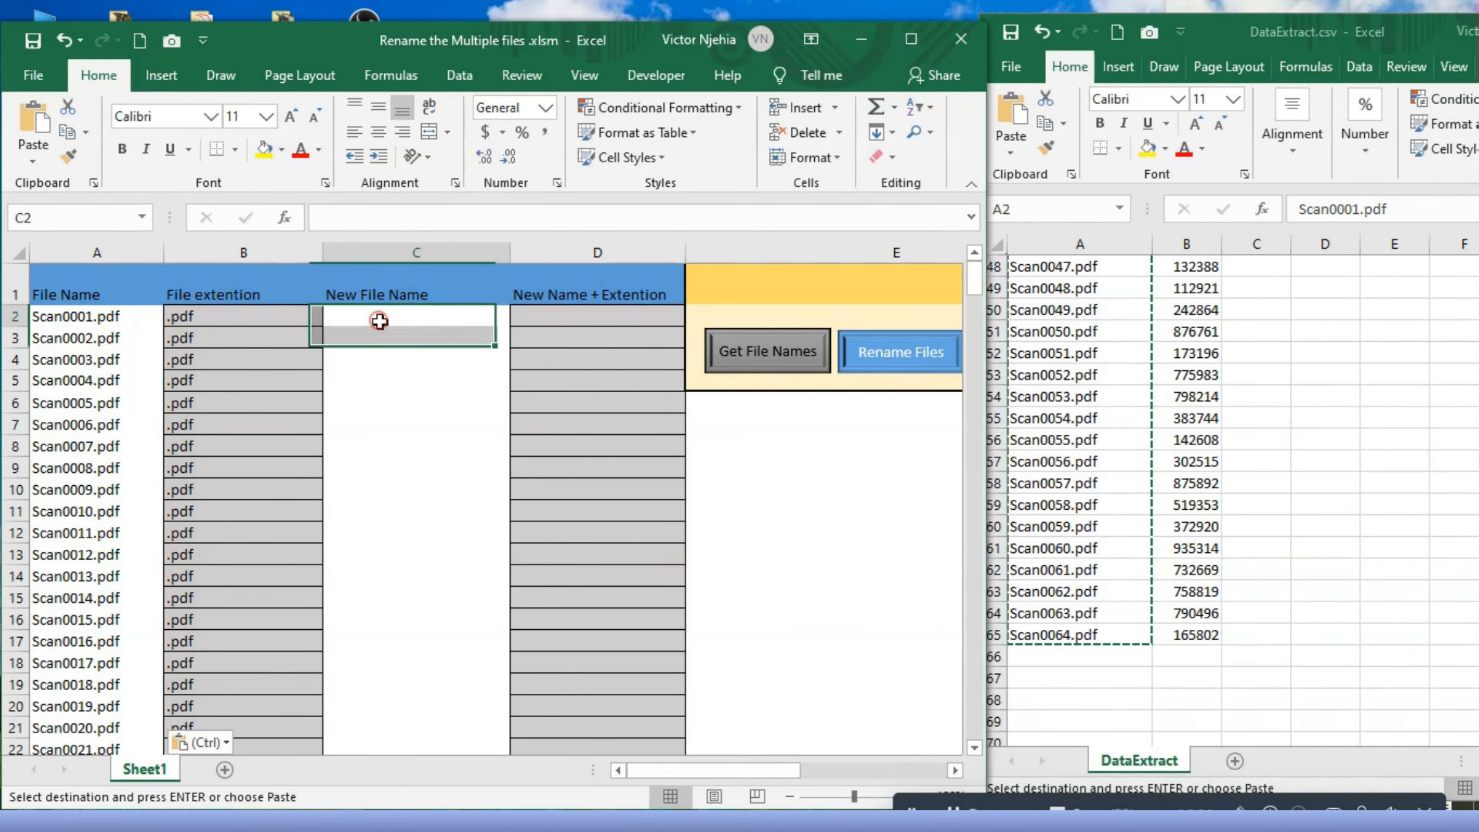
{"action": "scroll", "coordinate": [1297, 437], "scroll_direction": "down", "scroll_amount": 1}
{"action": "left_click", "coordinate": [1286, 431]}
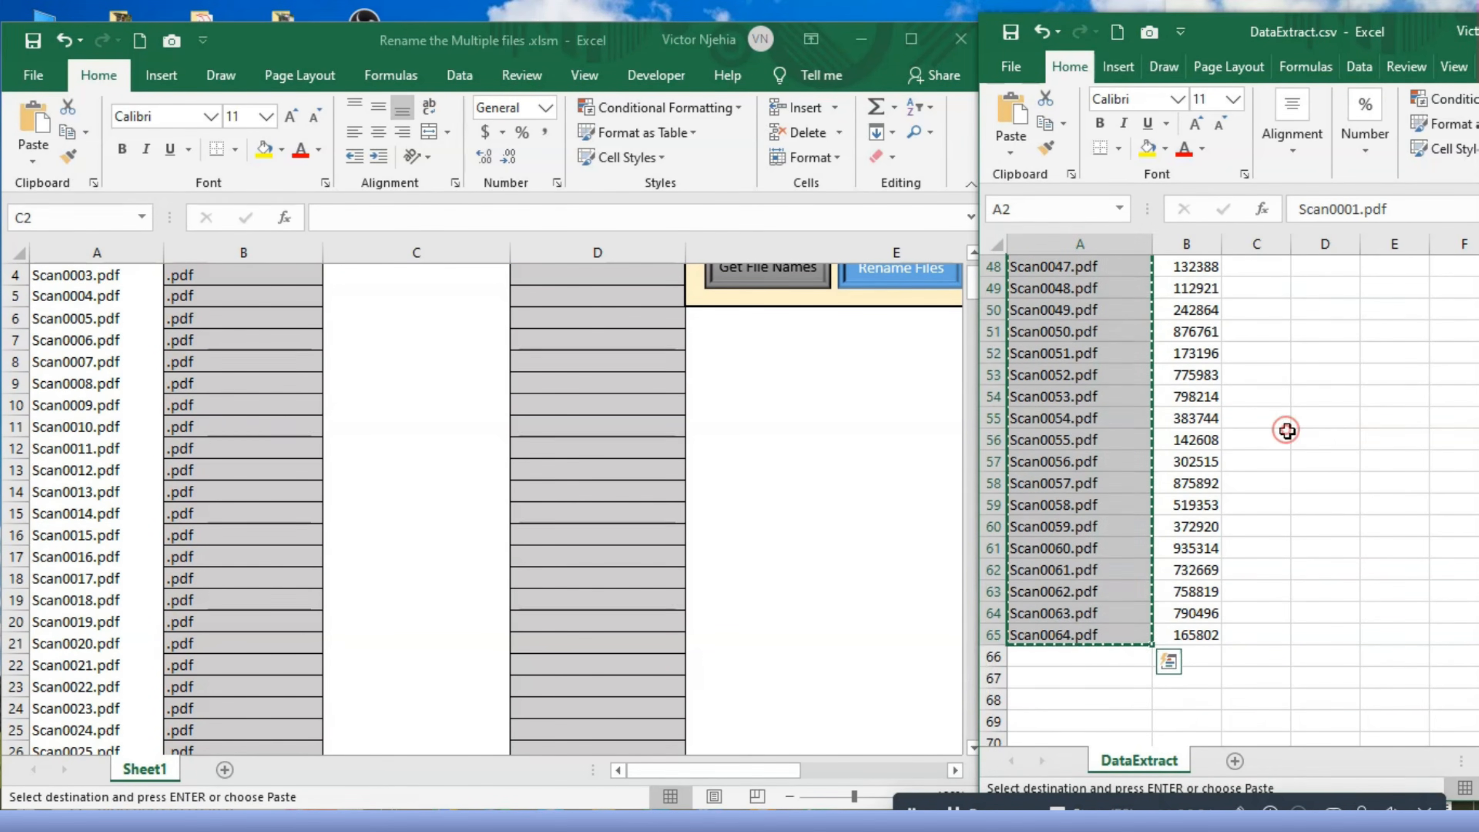
{"action": "scroll", "coordinate": [1285, 431], "scroll_direction": "up", "scroll_amount": 3}
{"action": "scroll", "coordinate": [1266, 431], "scroll_direction": "up", "scroll_amount": 2}
{"action": "left_click_drag", "start_coordinate": [1199, 304], "coordinate": [1203, 703]}
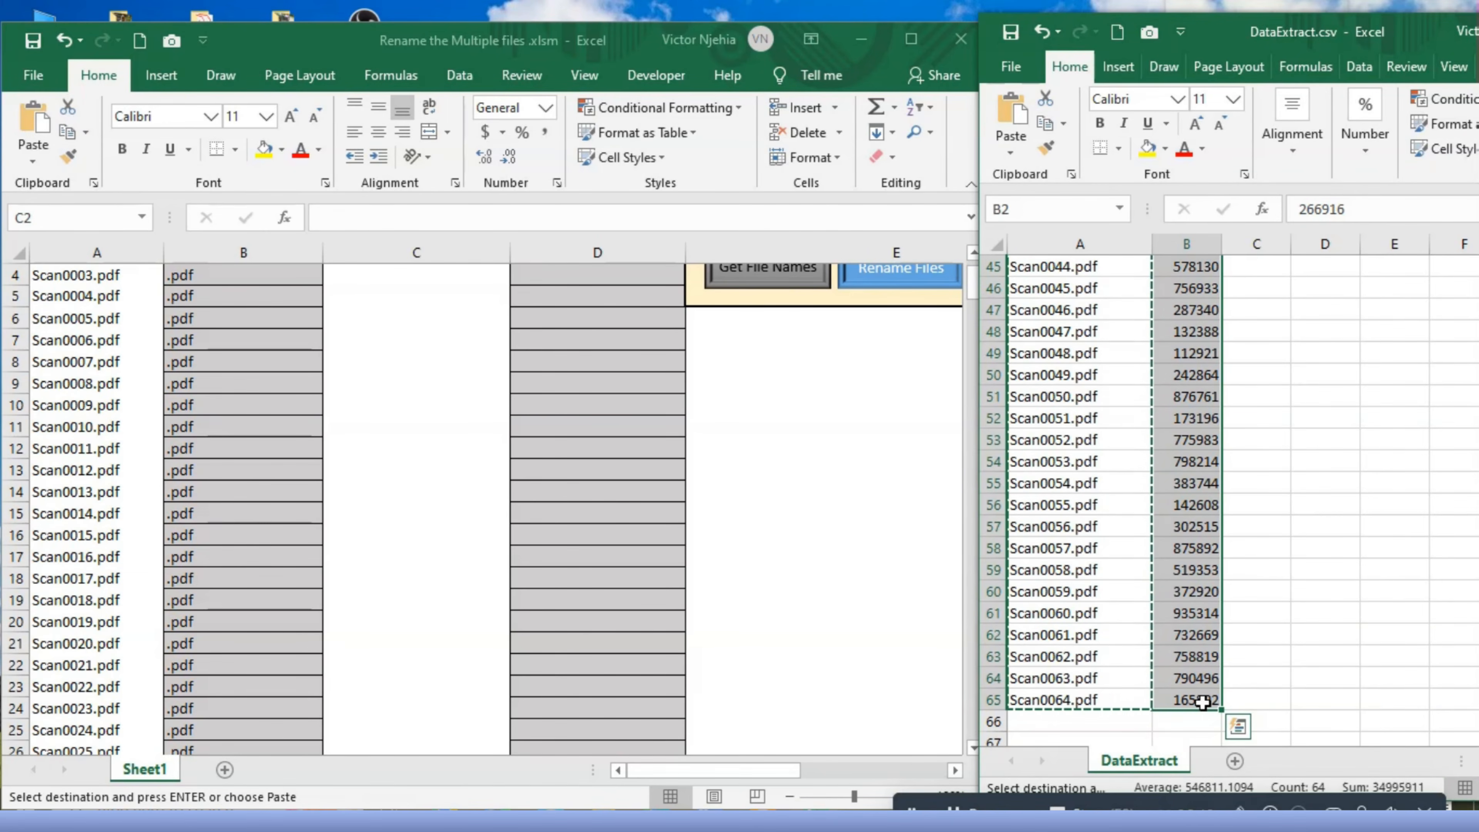
{"action": "key", "text": "ctrl+c"}
{"action": "scroll", "coordinate": [400, 309], "scroll_direction": "up", "scroll_amount": 7}
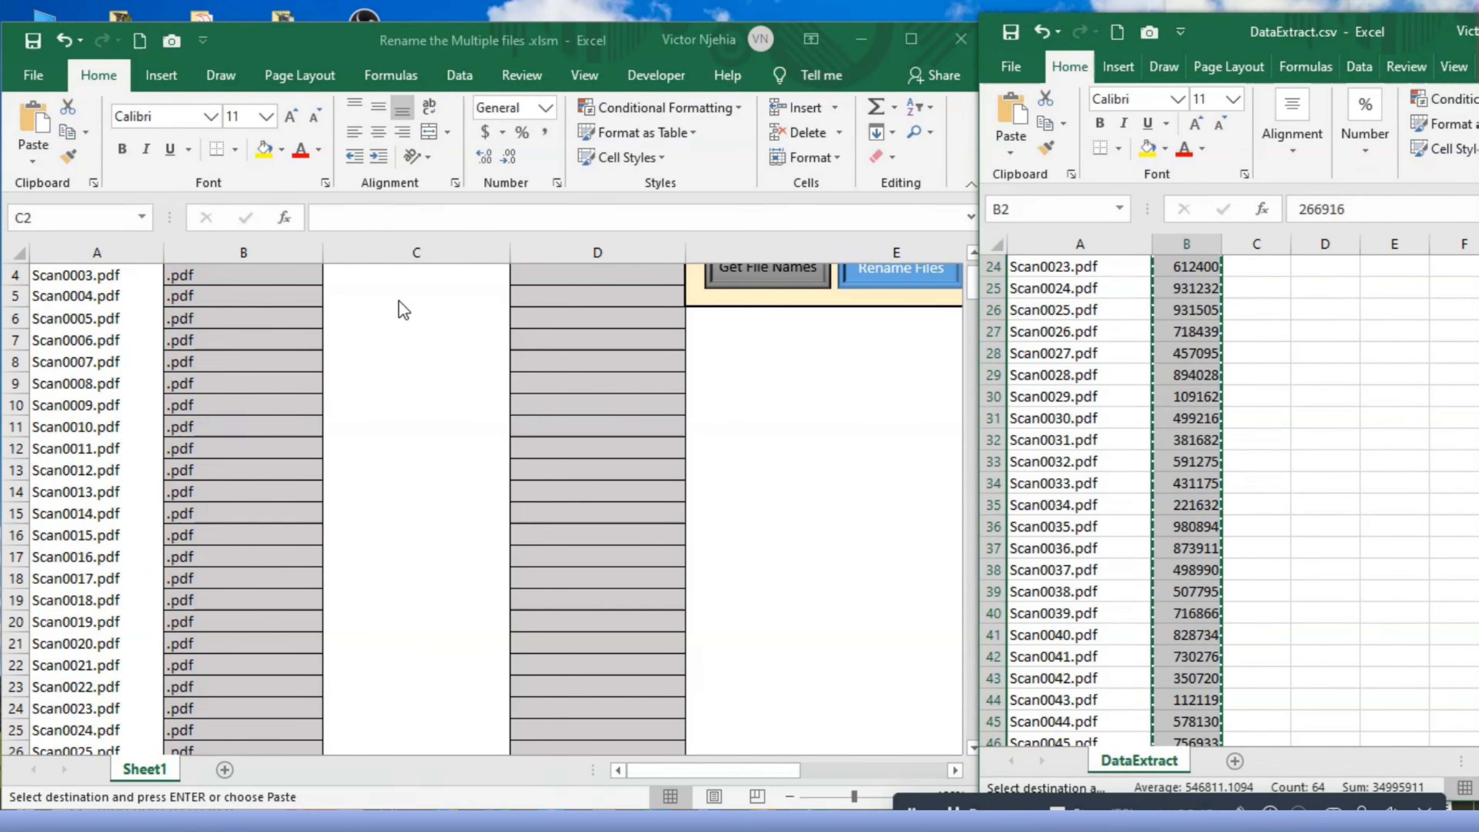
- Paste the invoice numbers into the rename workbook's New File Name column starting at C2, and maximize that workbook
{"action": "left_click", "coordinate": [402, 323]}
{"action": "scroll", "coordinate": [406, 325], "scroll_direction": "up", "scroll_amount": 1}
{"action": "scroll", "coordinate": [409, 324], "scroll_direction": "down", "scroll_amount": 2}
{"action": "scroll", "coordinate": [407, 302], "scroll_direction": "up", "scroll_amount": 2}
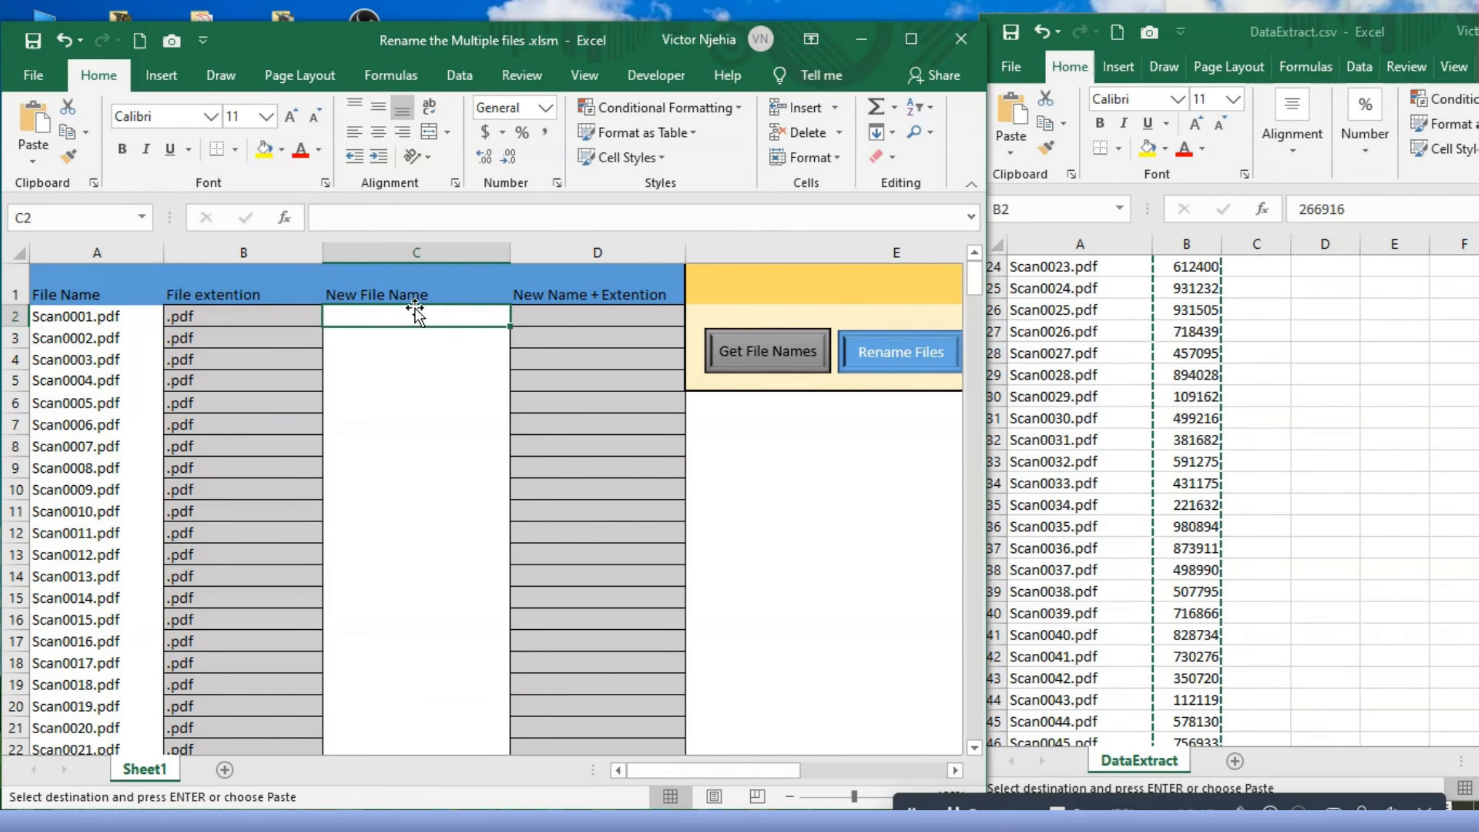
{"action": "key", "text": "ctrl+v"}
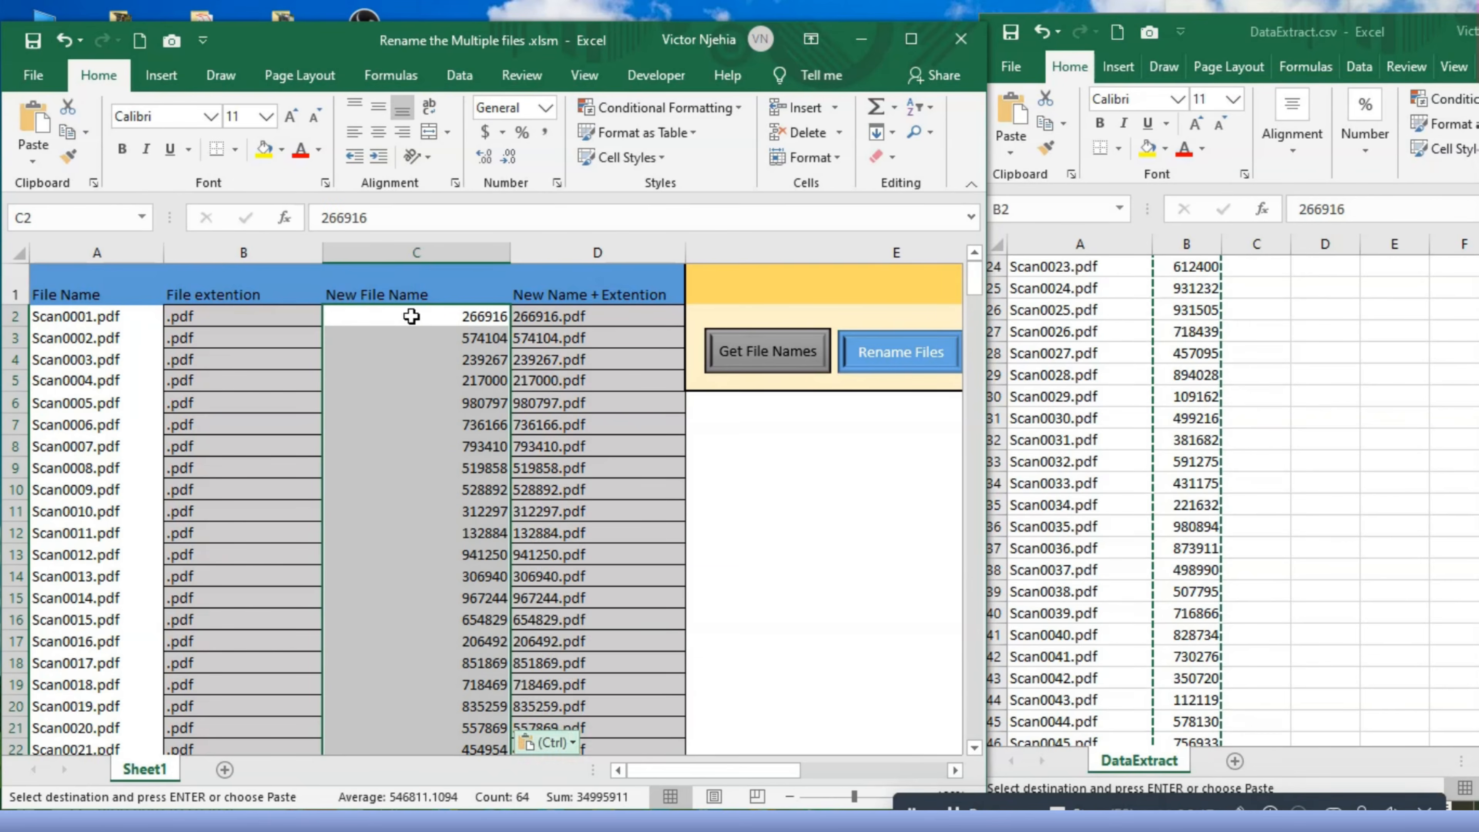
{"action": "key", "text": "ctrl"}
{"action": "left_click", "coordinate": [819, 467]}
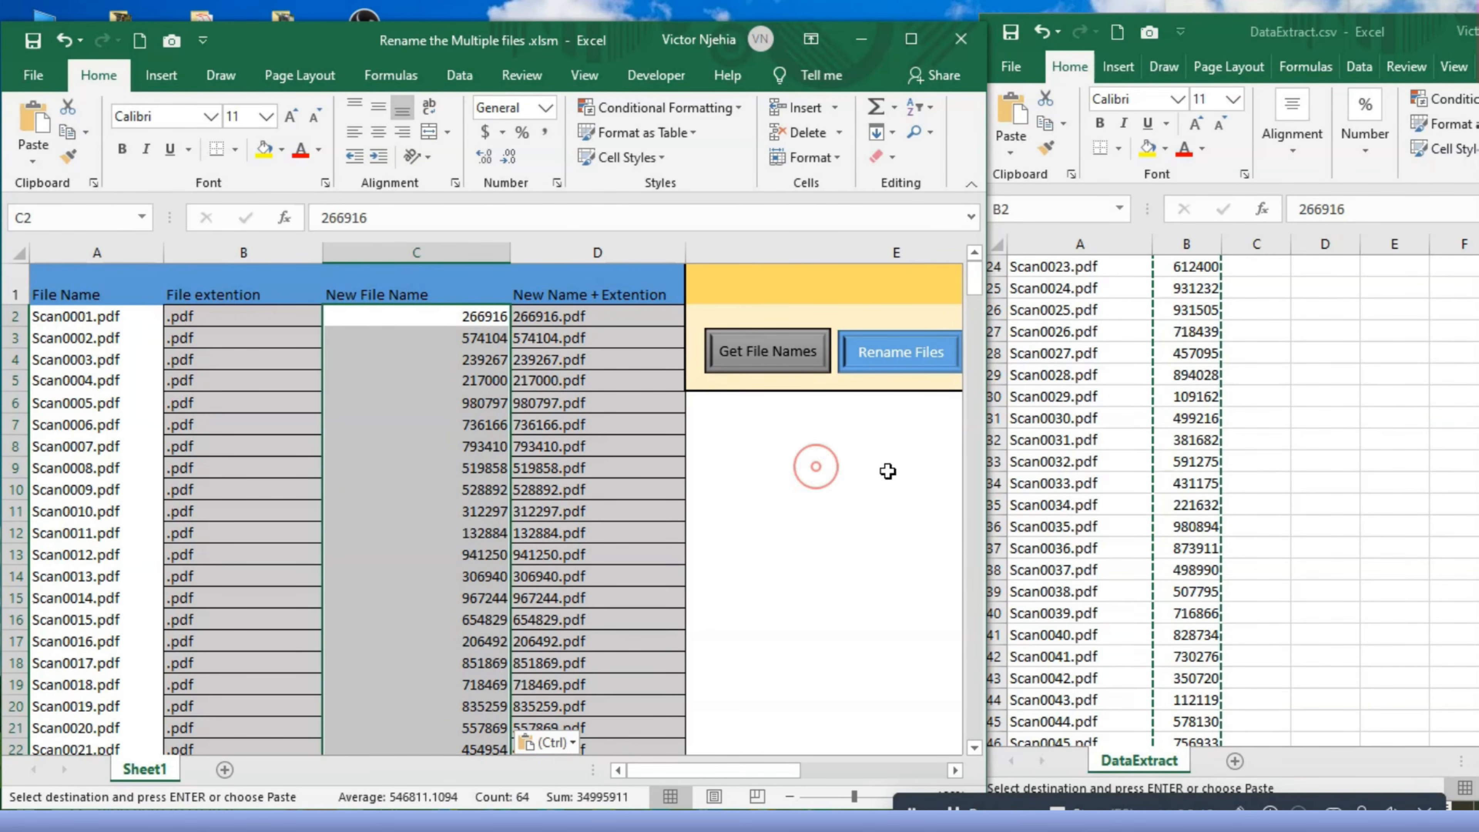
{"action": "left_click", "coordinate": [912, 39]}
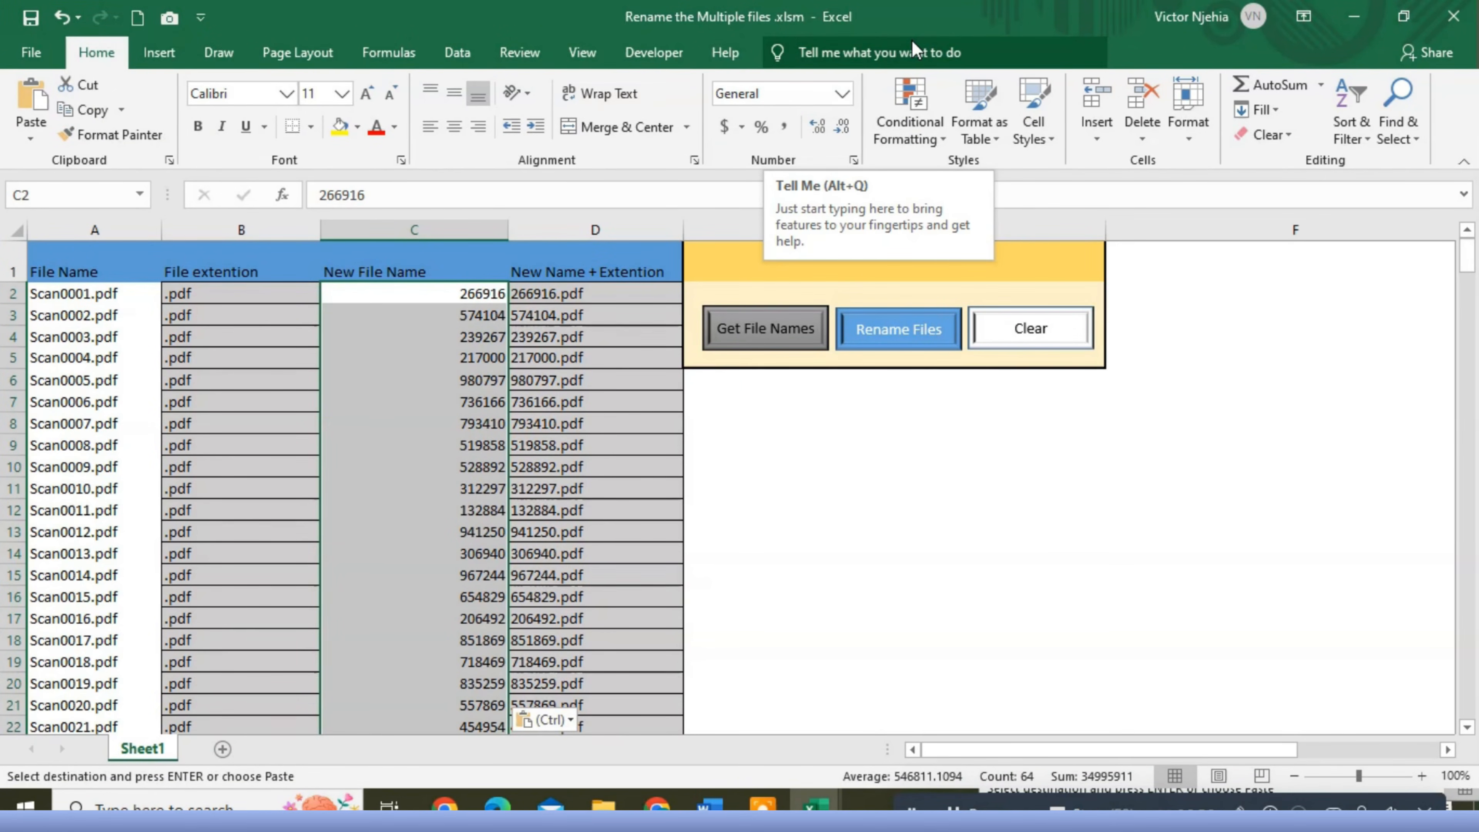
- Select cell E1 in the rename workbook, and copy the address of the Desktop folder New folder (2) in File Explorer
{"action": "left_click", "coordinate": [914, 506]}
{"action": "left_click", "coordinate": [769, 252]}
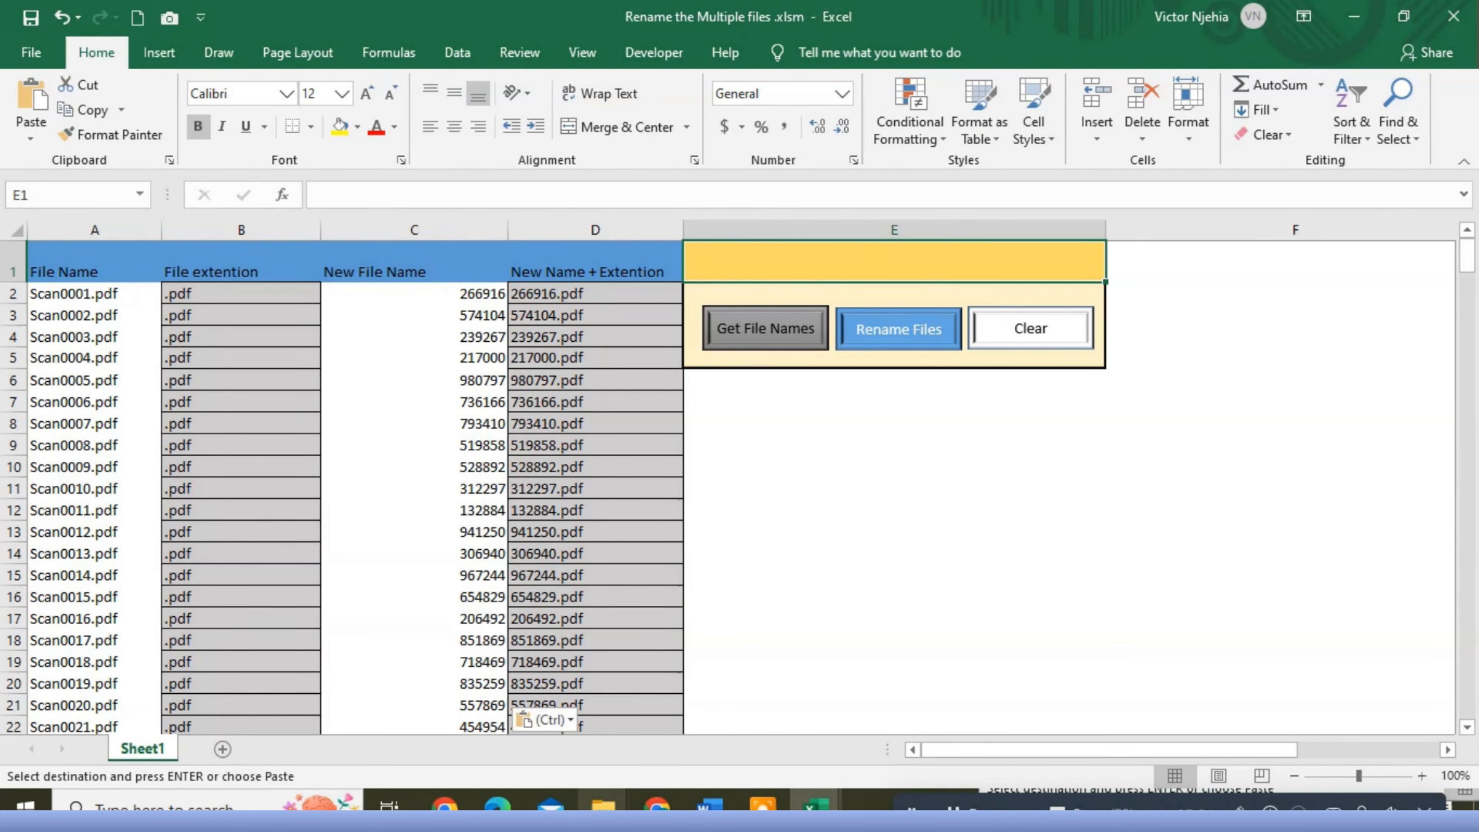
{"action": "mouse_move", "coordinate": [603, 807]}
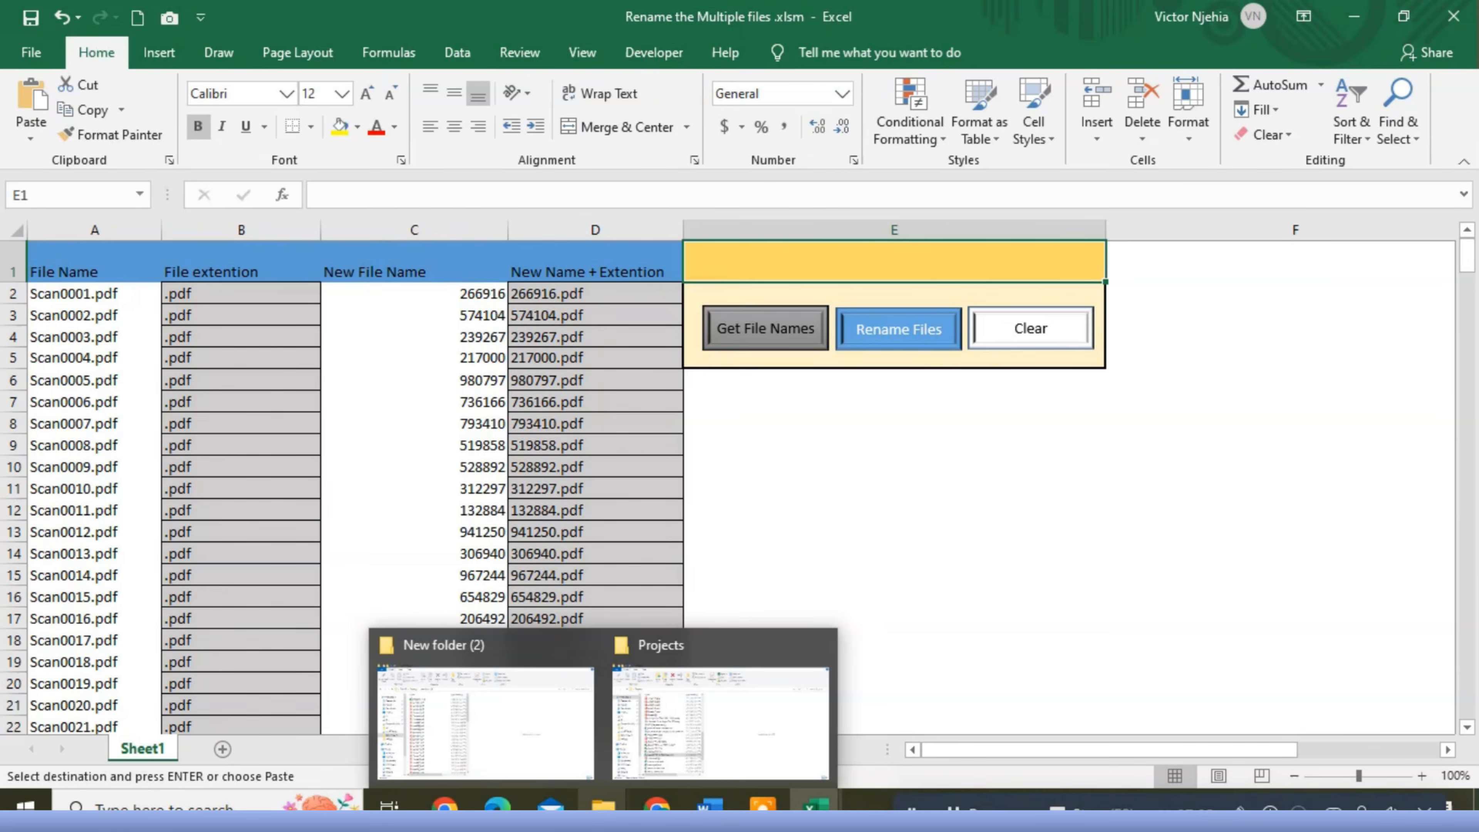
{"action": "mouse_move", "coordinate": [535, 727]}
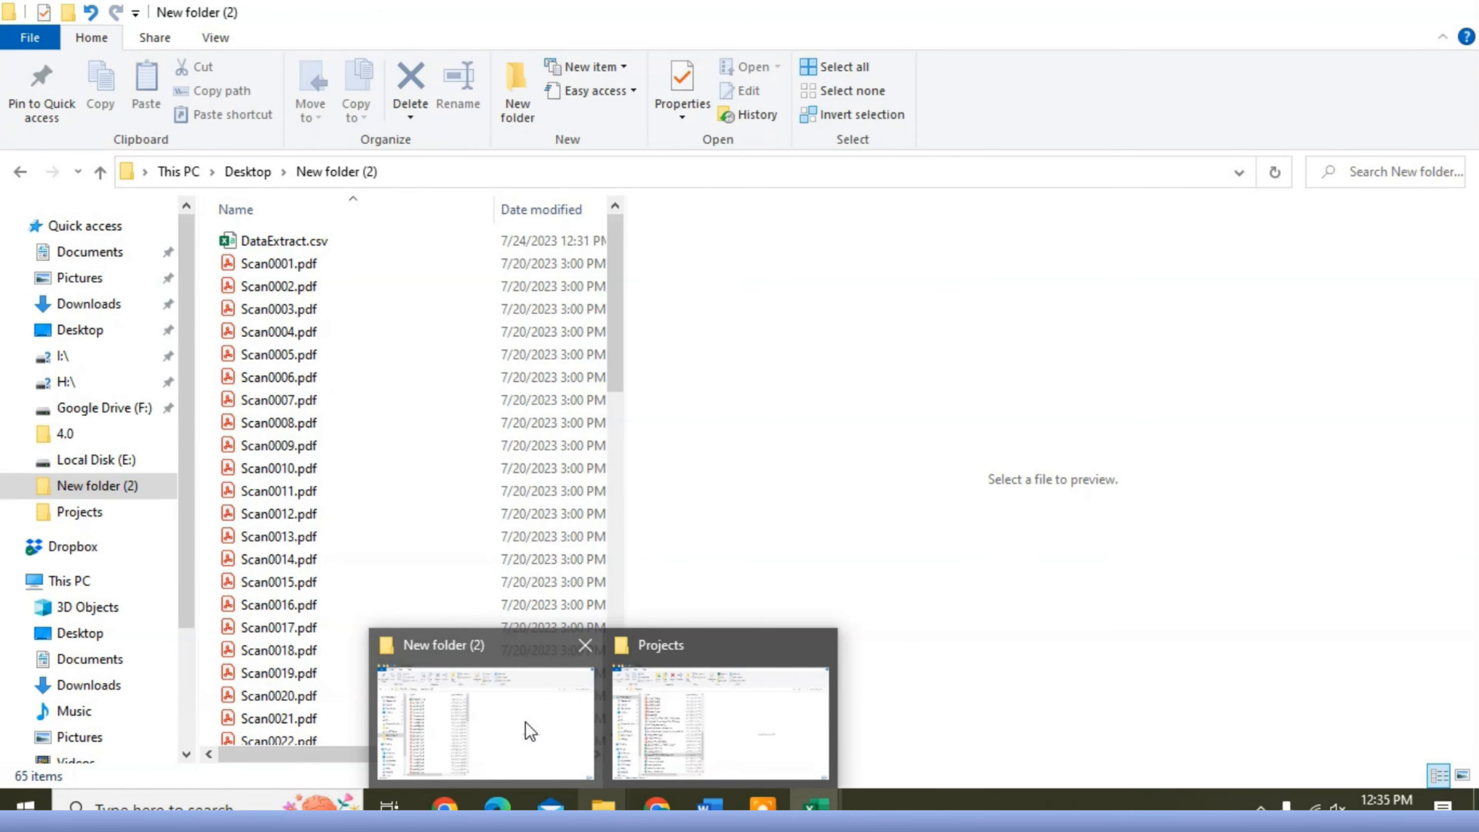
{"action": "left_click", "coordinate": [524, 721]}
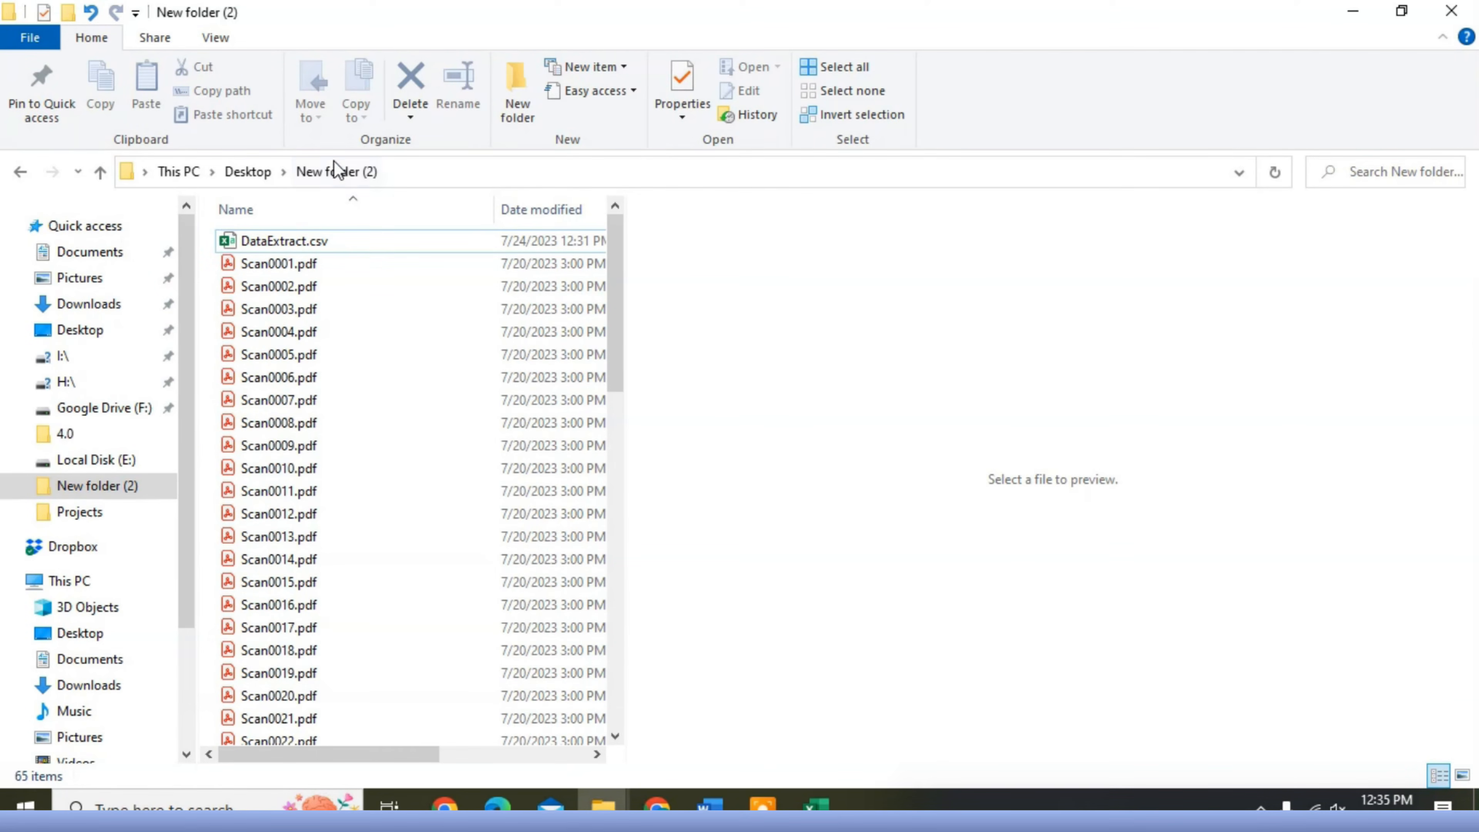
{"action": "right_click", "coordinate": [375, 172]}
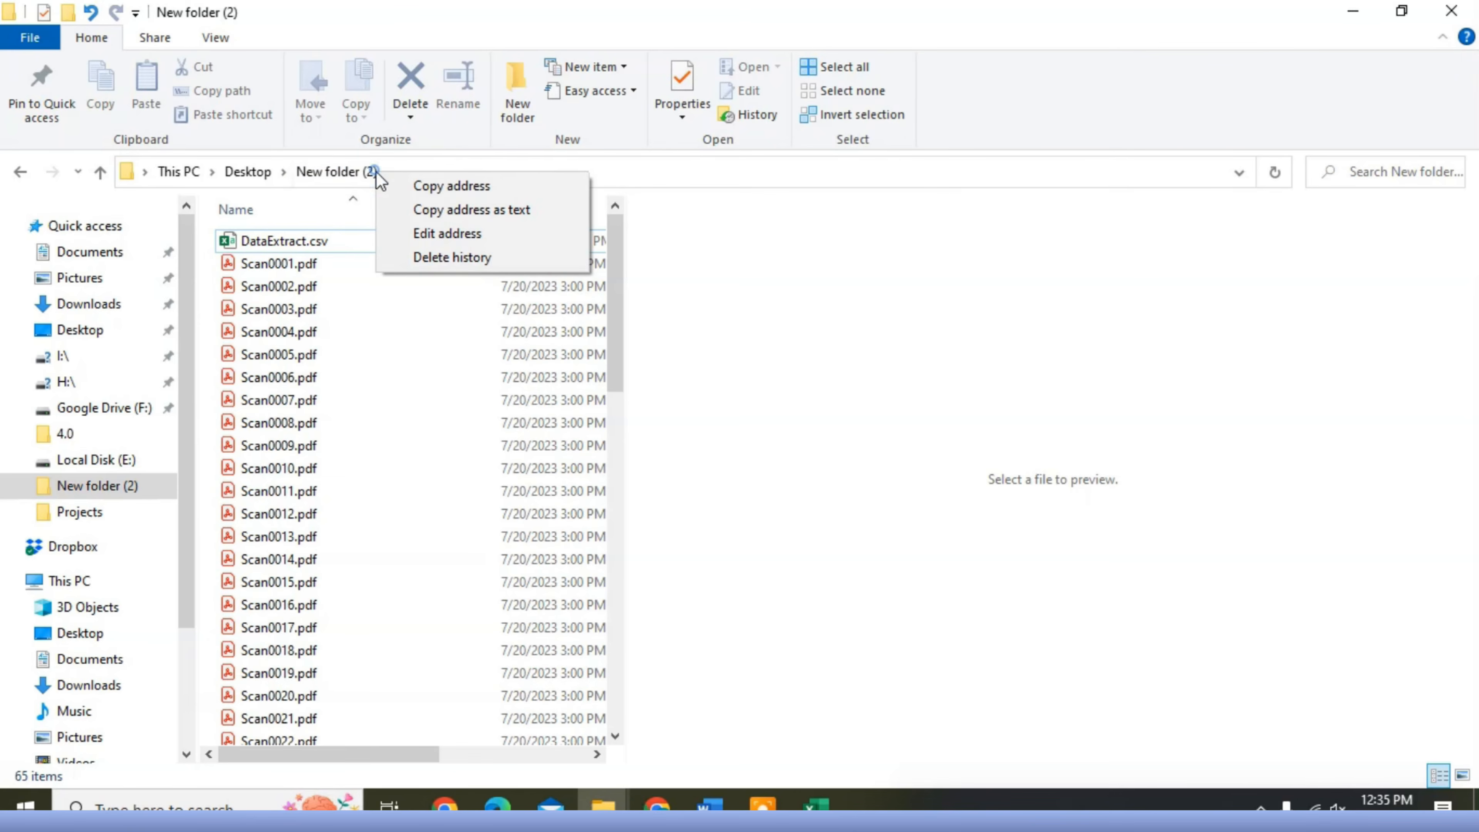
{"action": "left_click", "coordinate": [458, 186]}
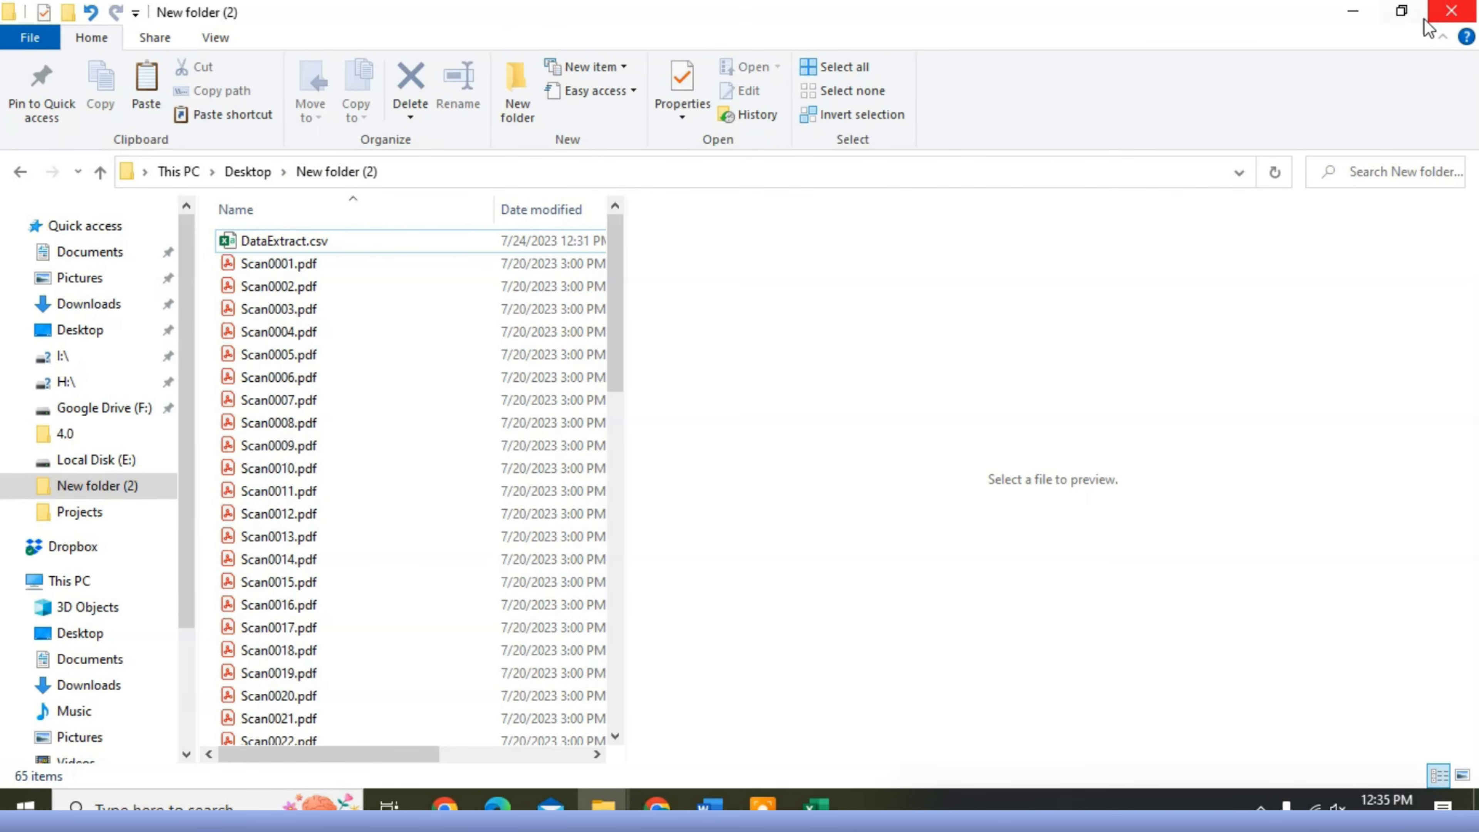
- Move the folder window aside, and enter the copied path in E1 with a trailing backslash: C:\Users\Admin\Desktop\New folder (2)\
{"action": "left_click", "coordinate": [1401, 12]}
{"action": "left_click_drag", "start_coordinate": [959, 24], "coordinate": [1478, 4]}
{"action": "left_click", "coordinate": [823, 514]}
{"action": "right_click", "coordinate": [773, 257]}
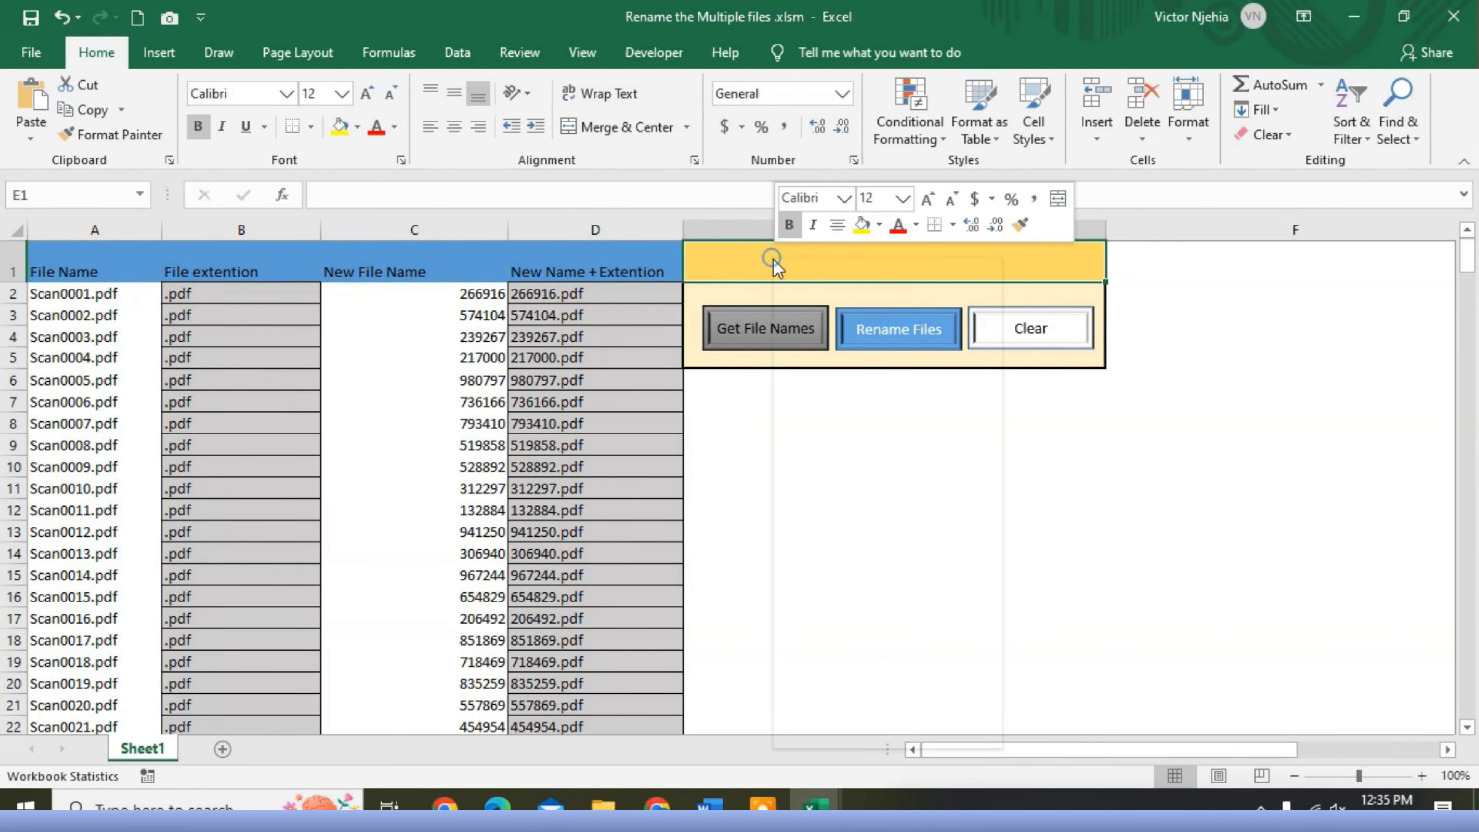
{"action": "left_click", "coordinate": [819, 353]}
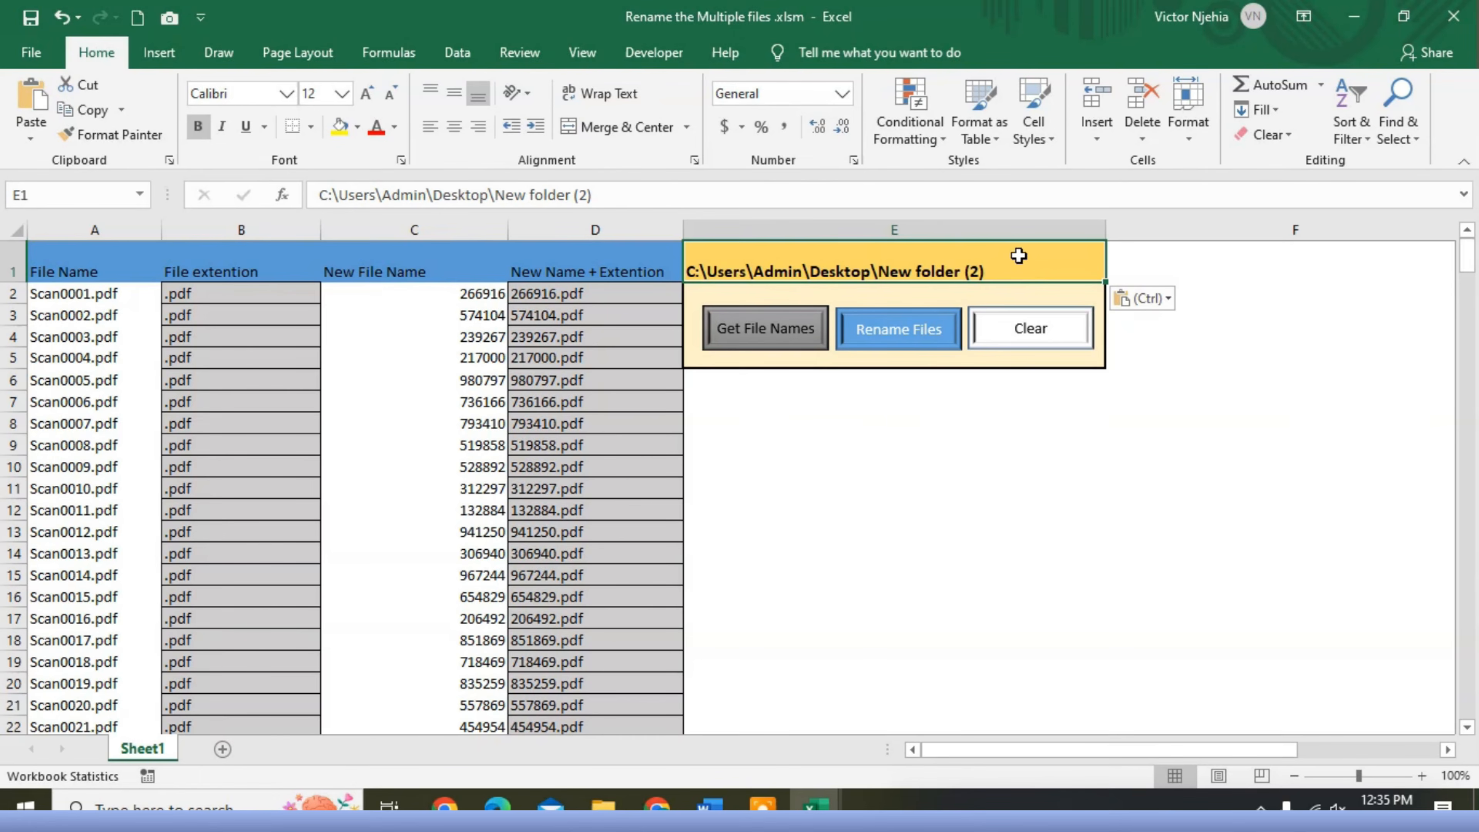
{"action": "left_click", "coordinate": [603, 196]}
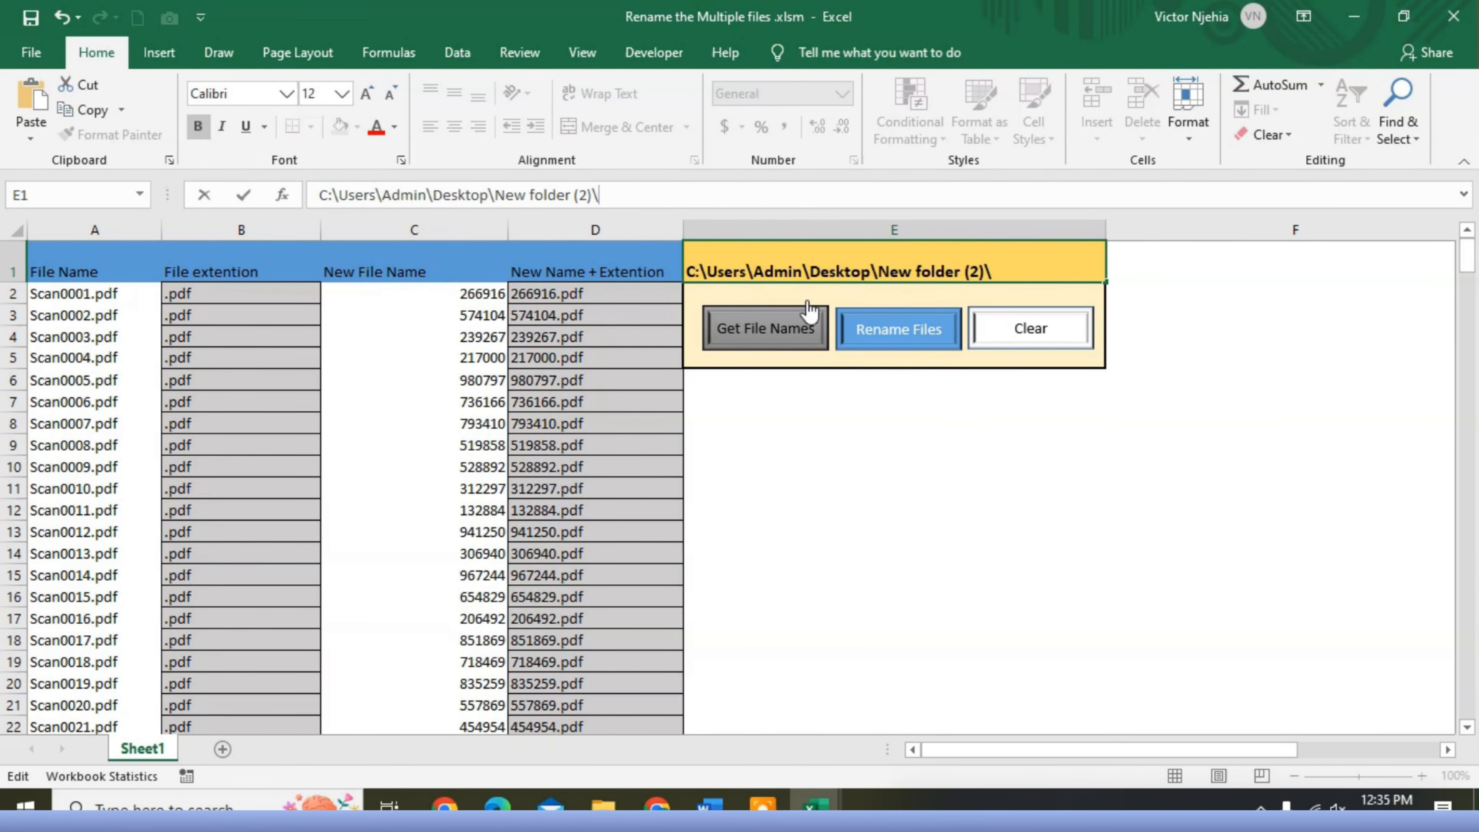
{"action": "type", "text": "\\"}
- Arrange the rename workbook and the New folder (2) window side by side, with the folder's file list fully in view
{"action": "left_click", "coordinate": [1402, 17]}
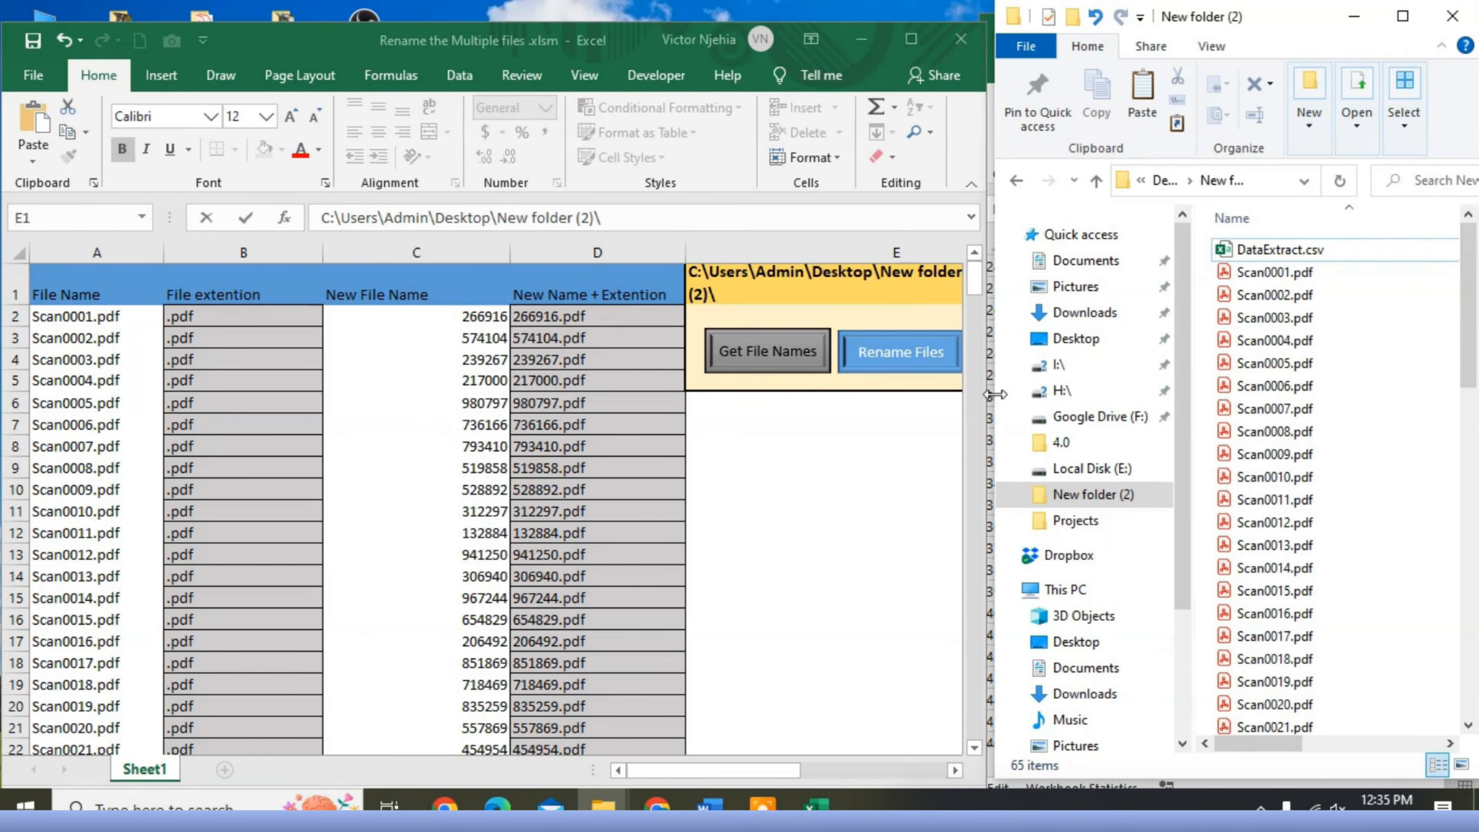
{"action": "left_click_drag", "start_coordinate": [997, 395], "coordinate": [991, 394]}
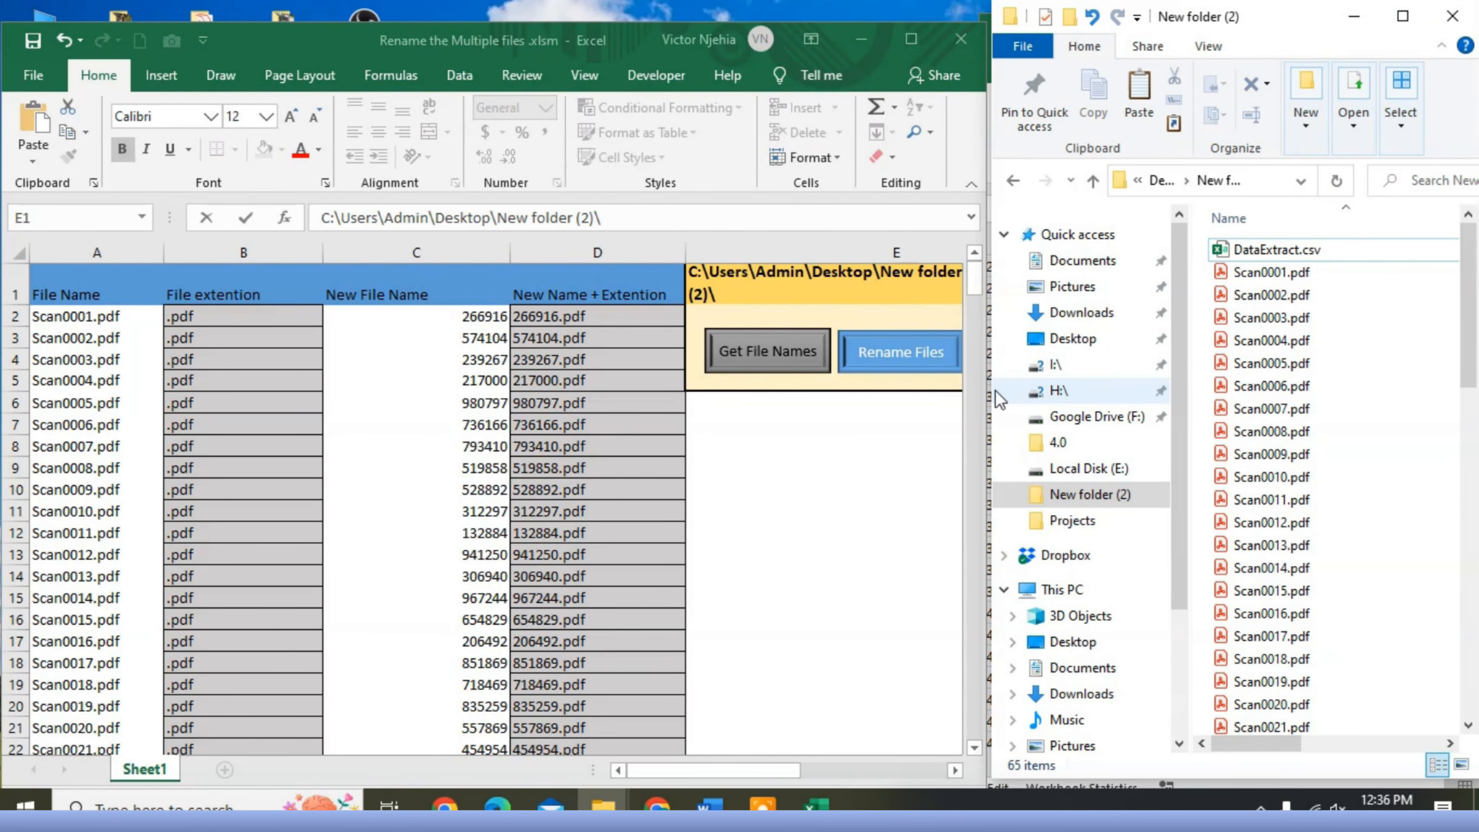
{"action": "left_click_drag", "start_coordinate": [991, 390], "coordinate": [987, 390]}
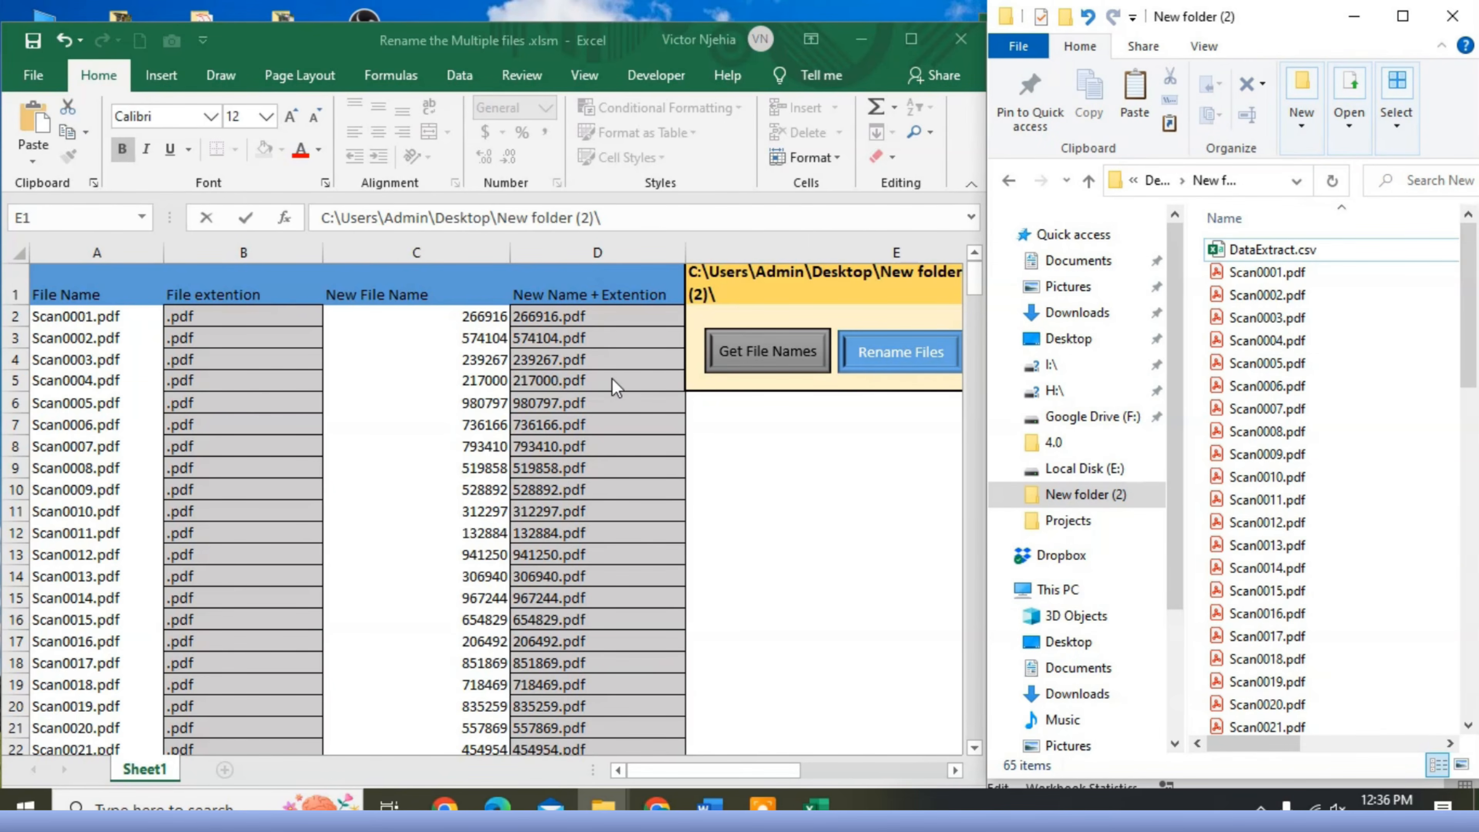
- Run the workbook's Rename Files macro on the listed PDFs and dismiss its completion message
{"action": "left_click", "coordinate": [896, 353]}
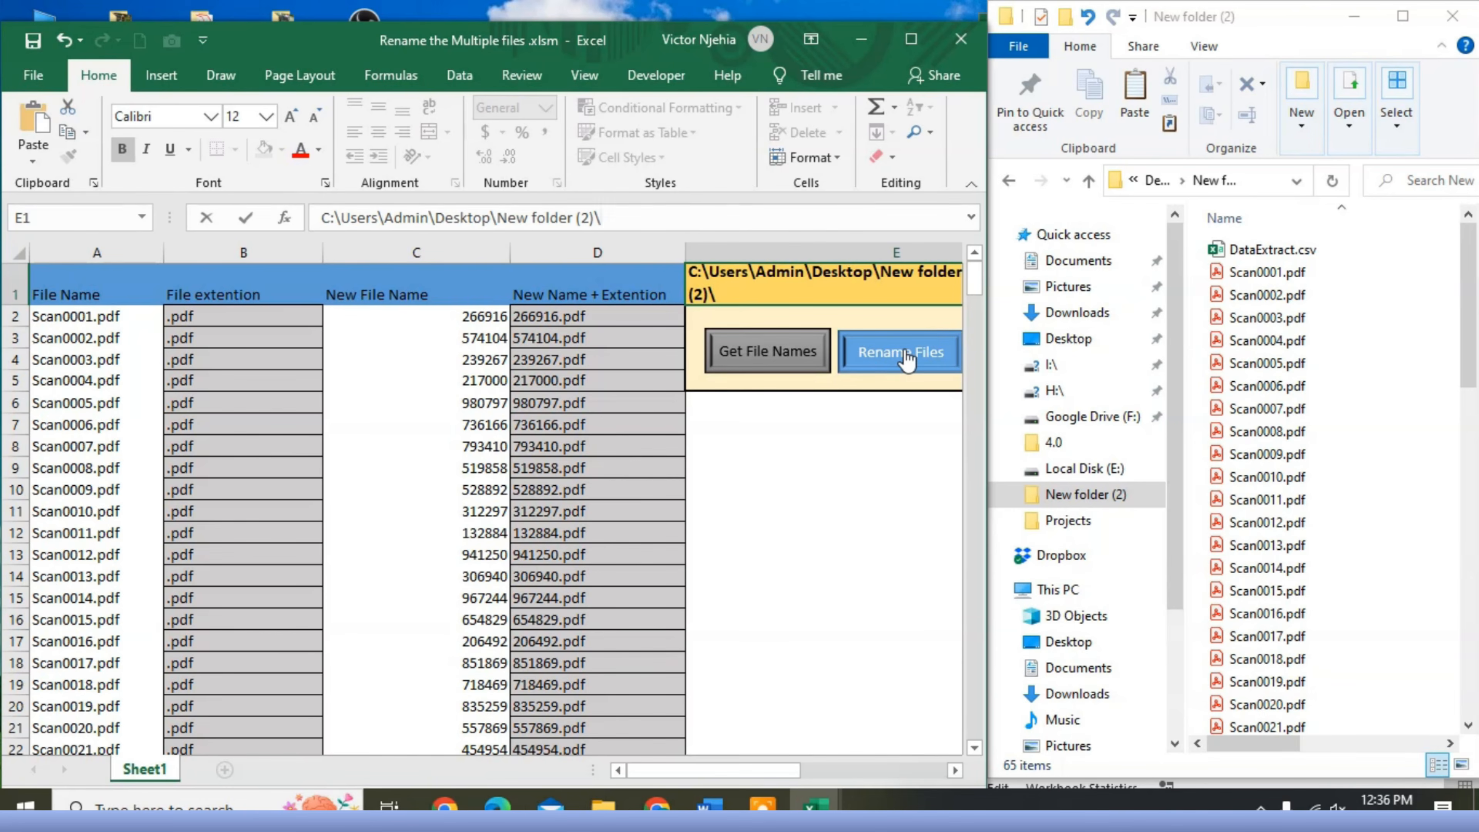
{"action": "left_click", "coordinate": [905, 356]}
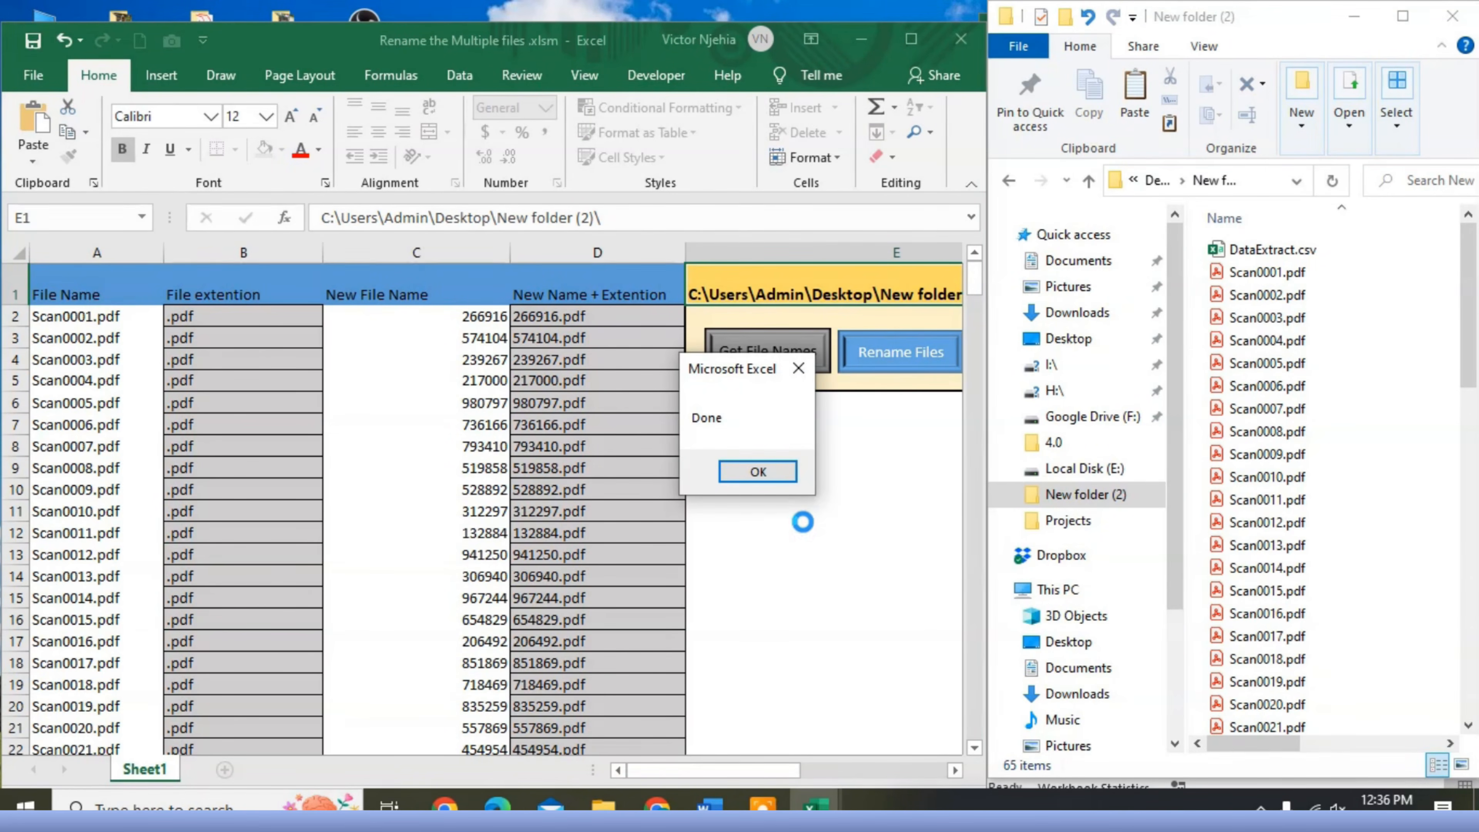
{"action": "left_click", "coordinate": [758, 472]}
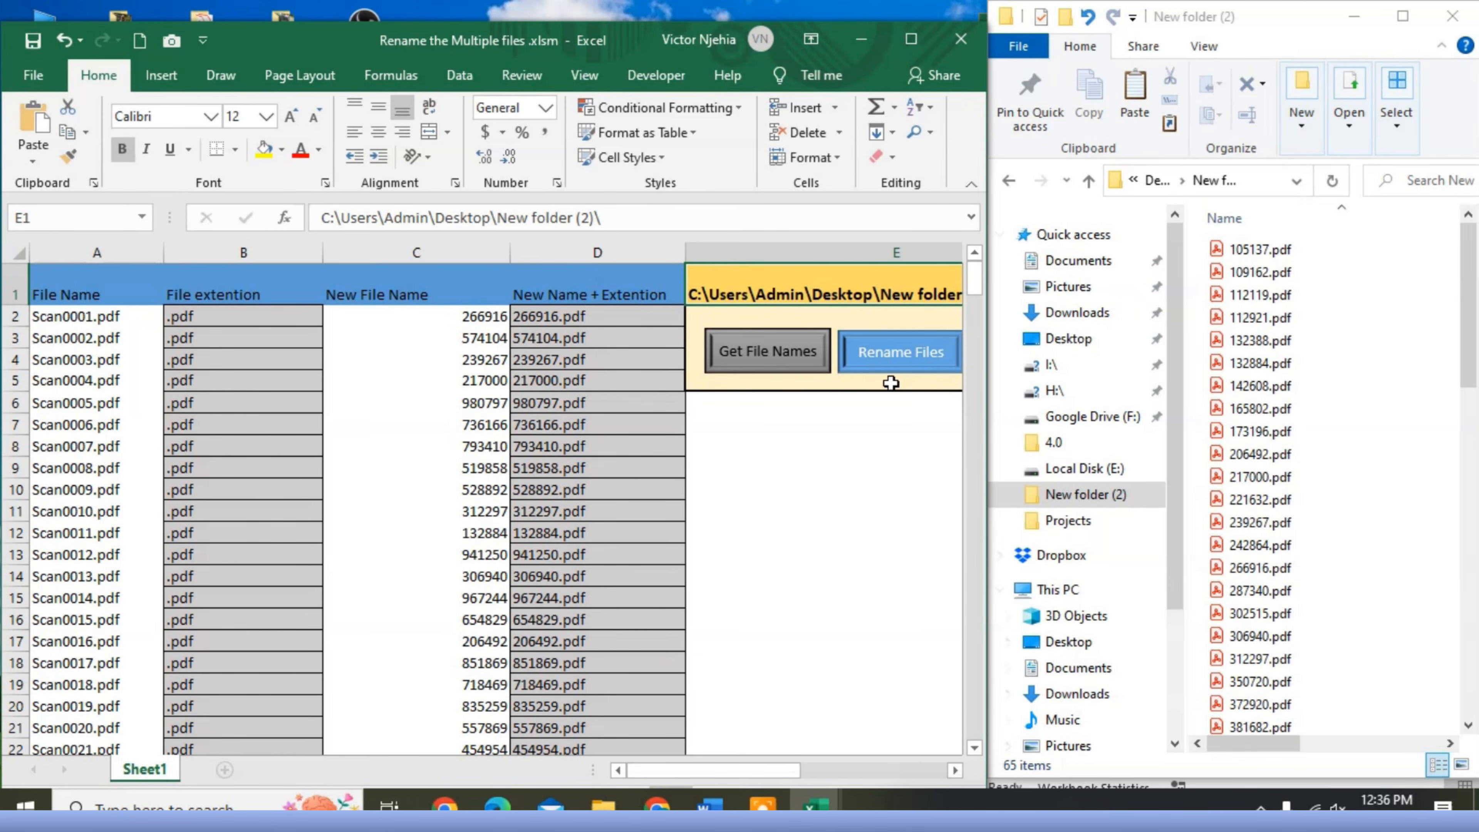
- Maximize the New folder (2) window and preview the first three PDFs to compare their file names with their invoice numbers
{"action": "left_click_drag", "start_coordinate": [988, 477], "coordinate": [940, 495]}
{"action": "left_click_drag", "start_coordinate": [1282, 21], "coordinate": [920, 42]}
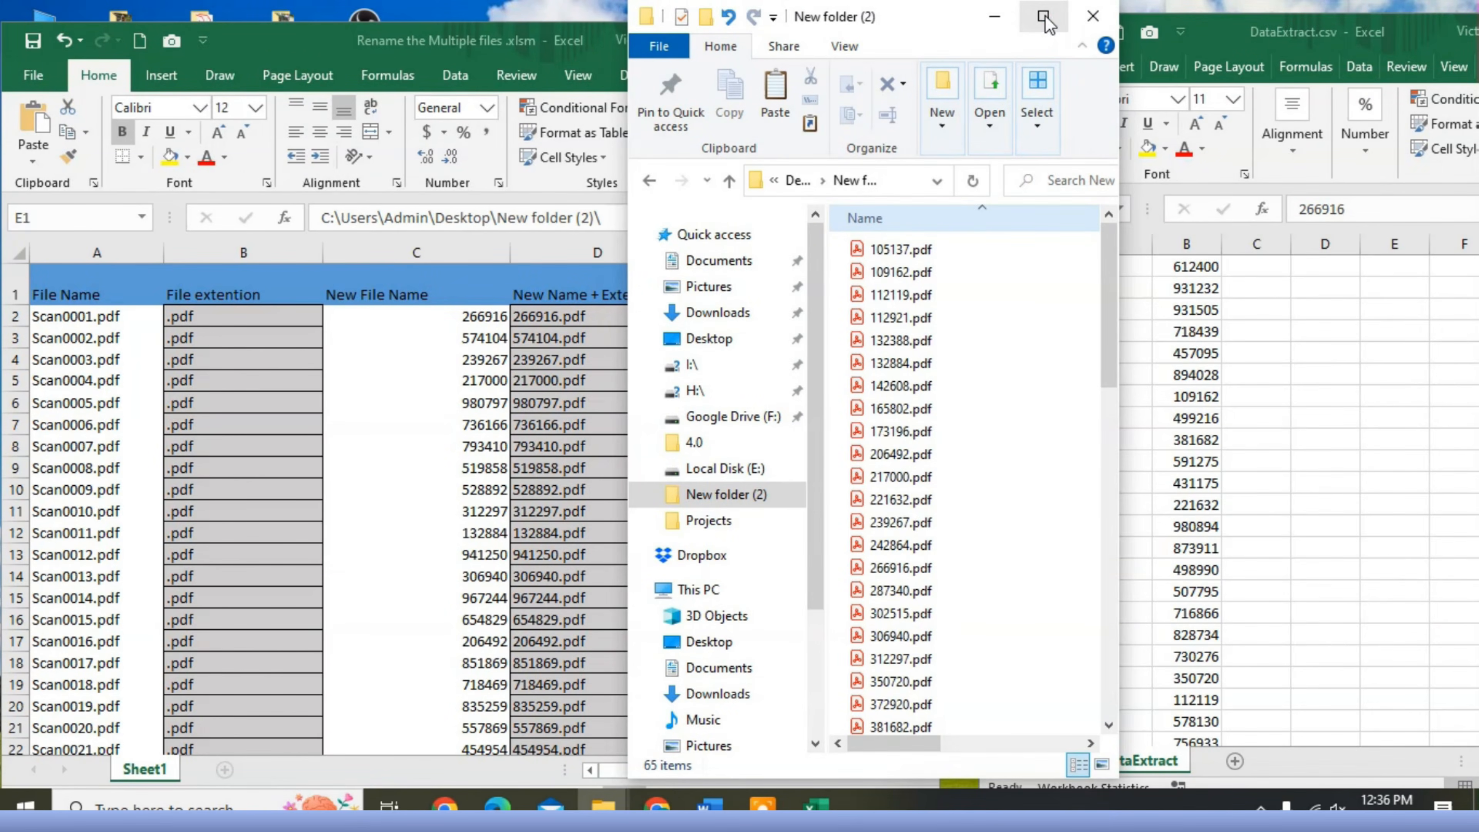
{"action": "left_click", "coordinate": [1034, 16]}
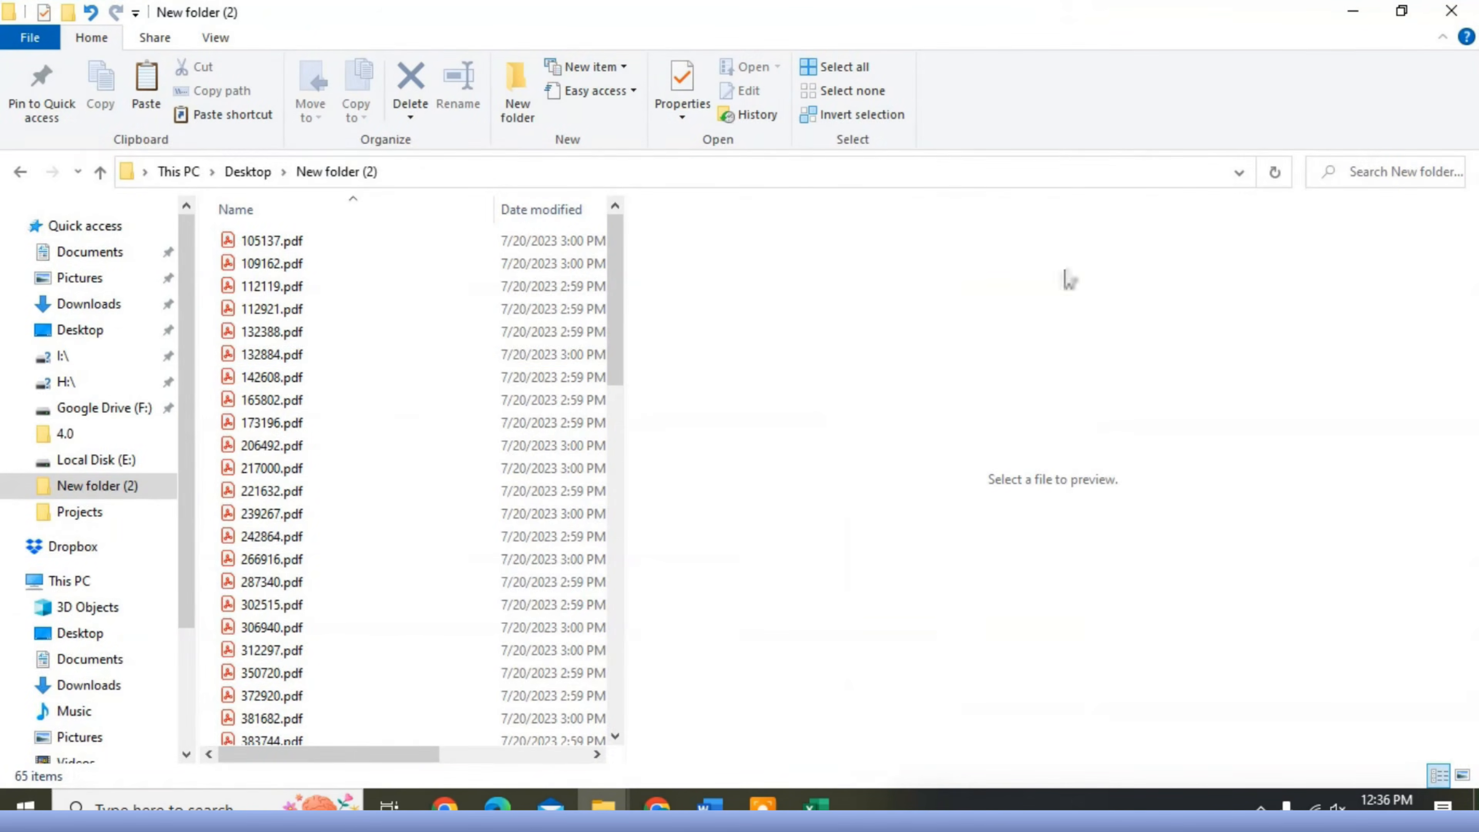
{"action": "left_click", "coordinate": [277, 244]}
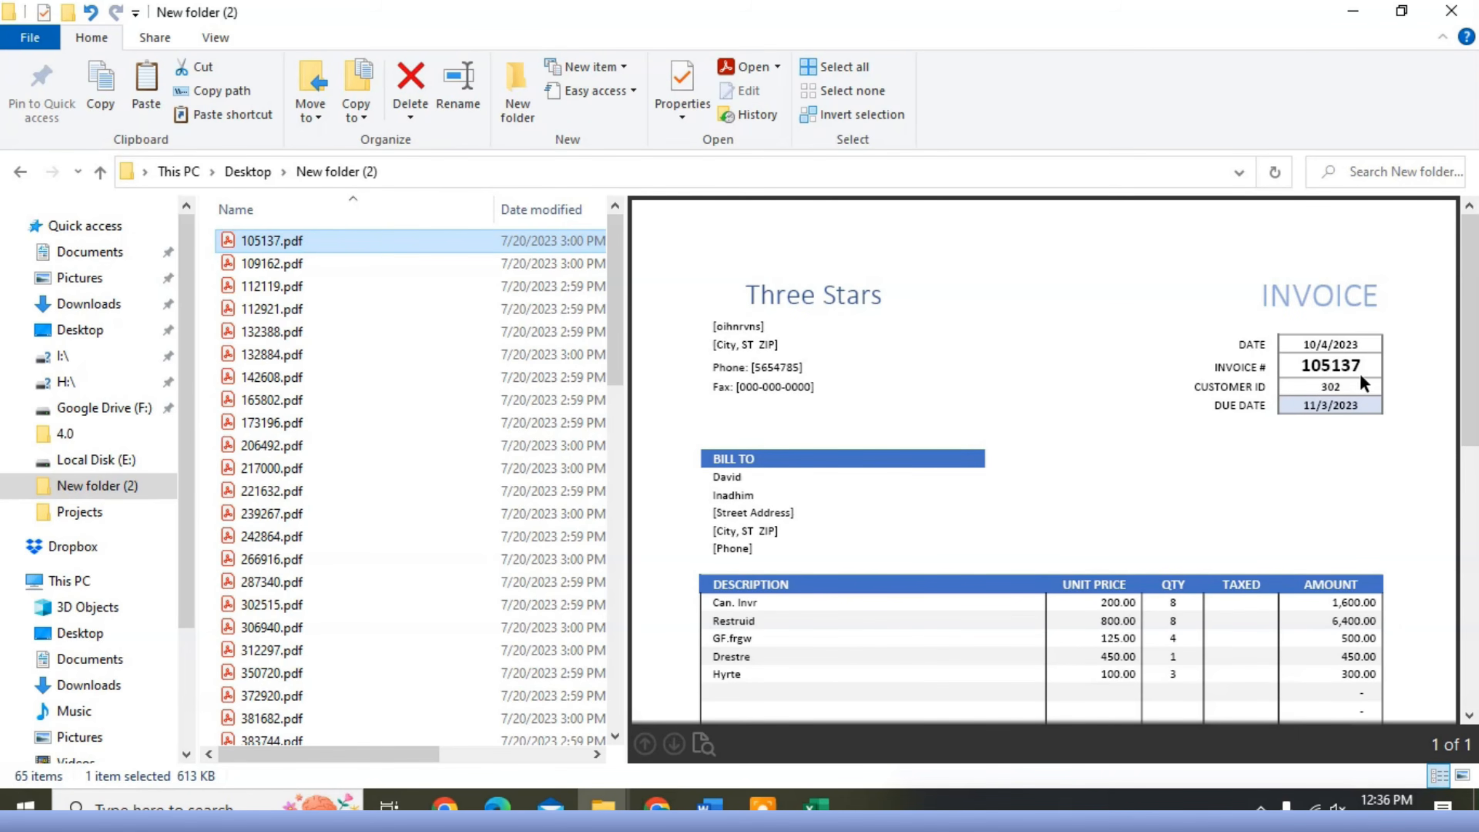
{"action": "left_click", "coordinate": [263, 265]}
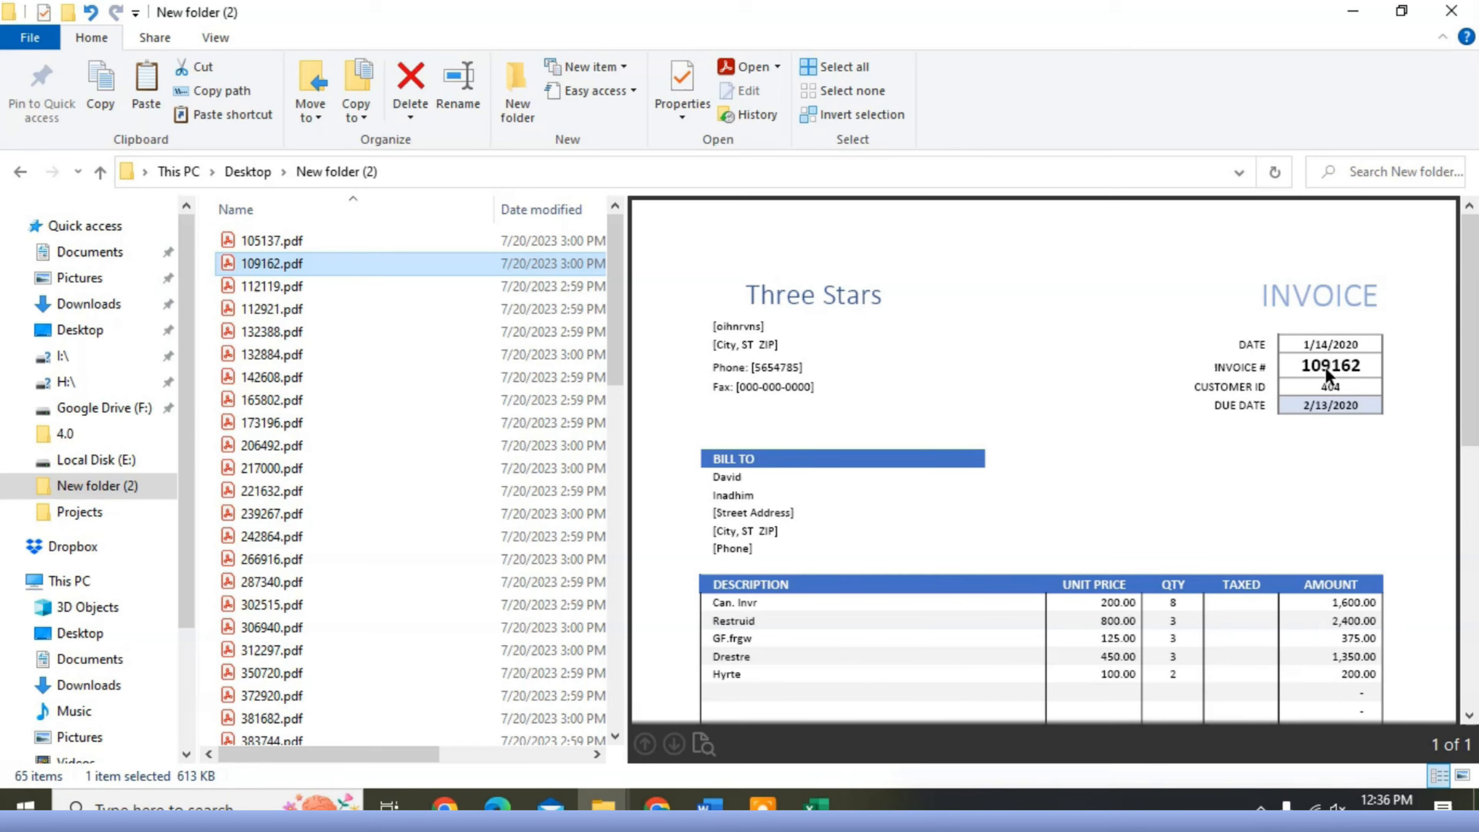
{"action": "left_click", "coordinate": [280, 291]}
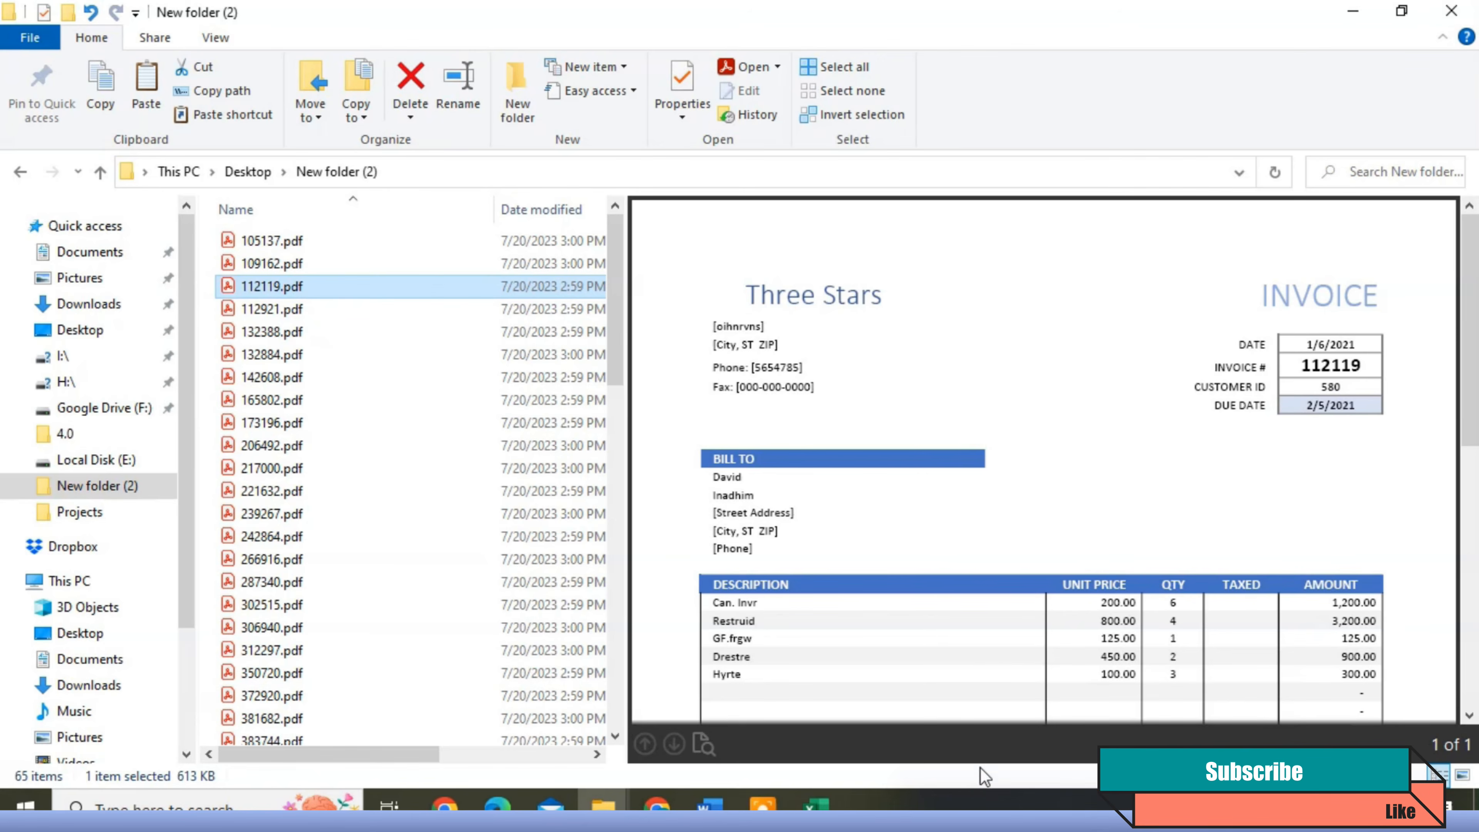
{"action": "left_click", "coordinate": [762, 808]}
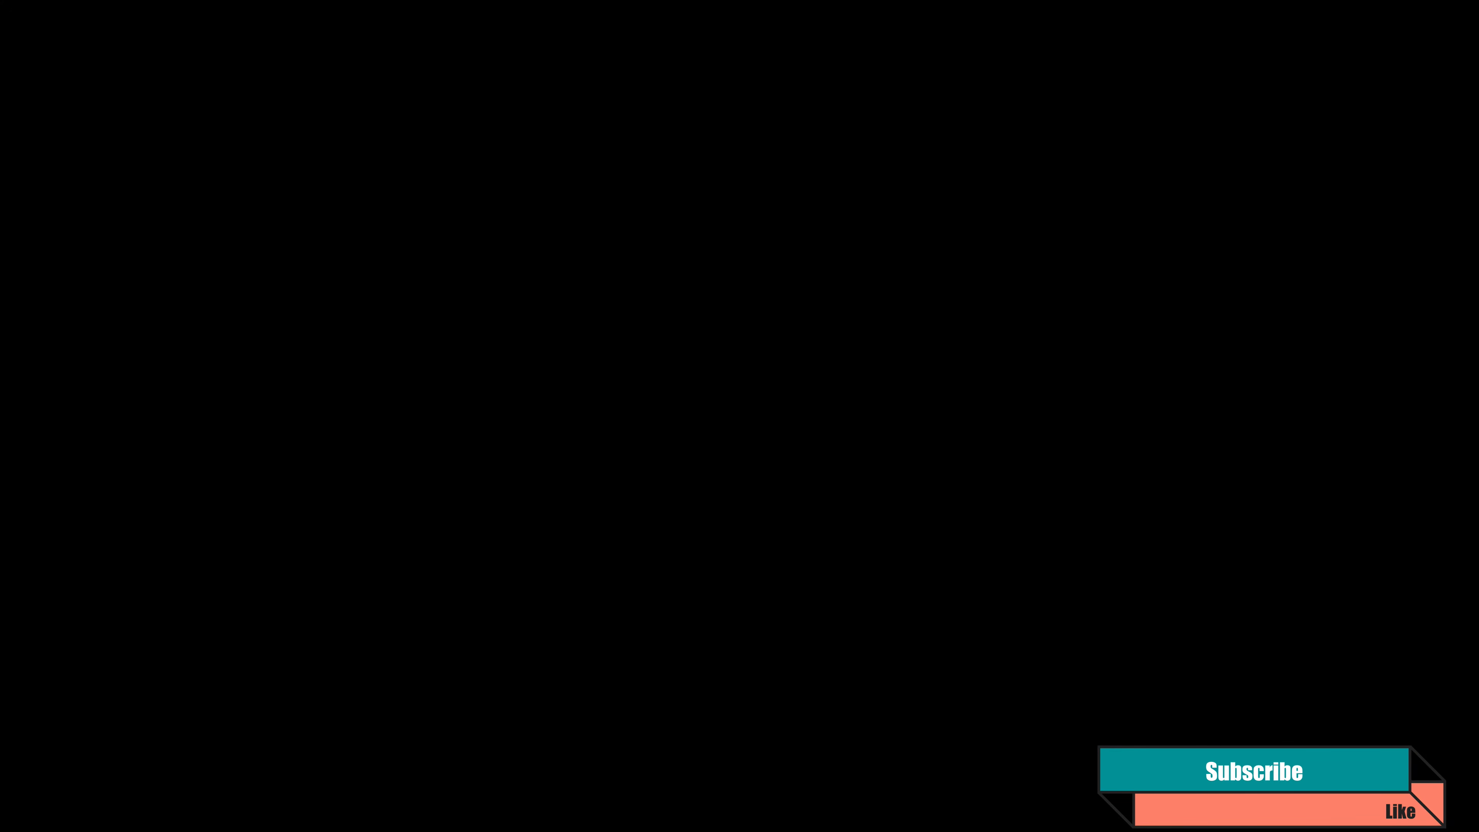